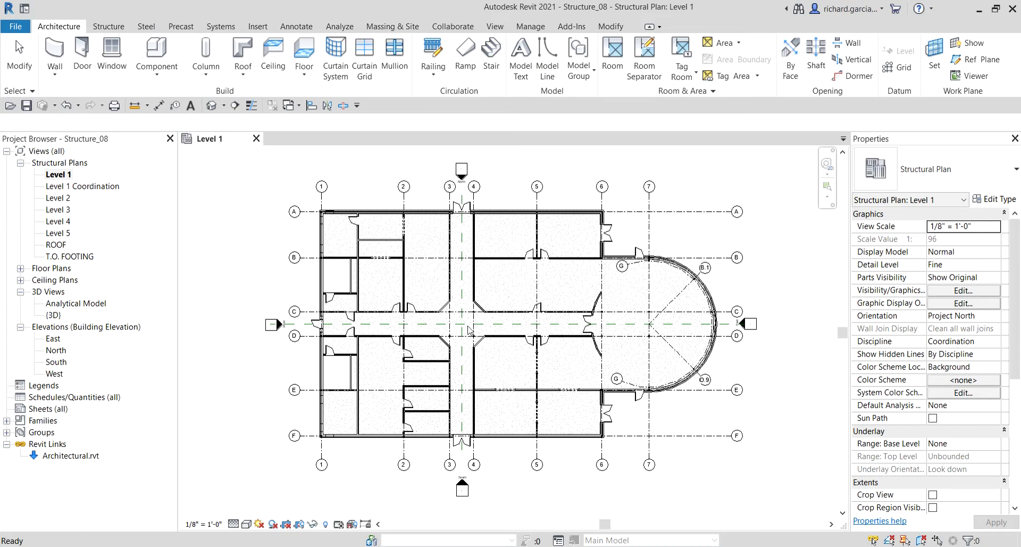
- Examine the constraints and structural properties of the columns at grid intersections C-3 and D-3 in the central corridor
scroll(466, 329, up, 5)
key(ctrl)
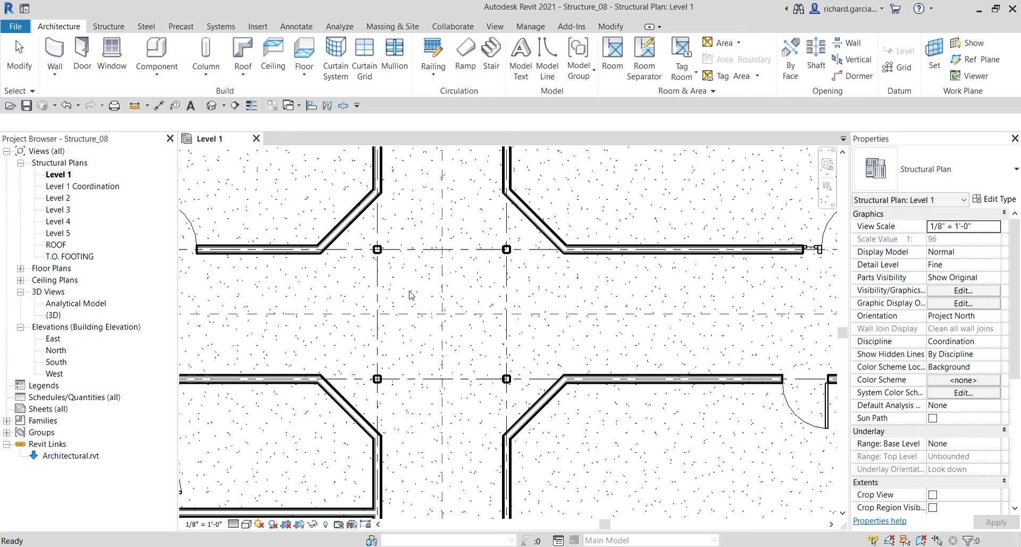
click(385, 252)
click(381, 388)
click(242, 393)
click(379, 253)
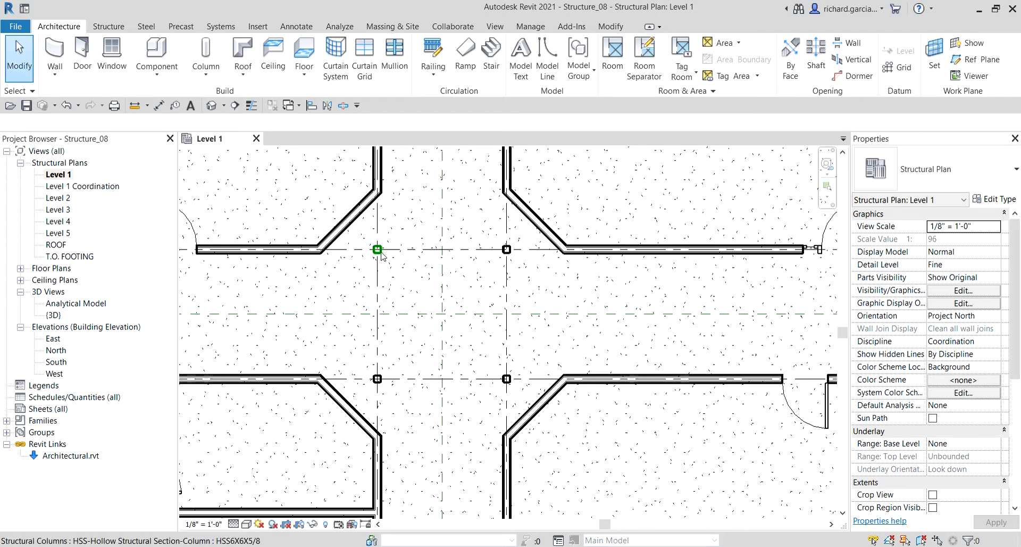
click(381, 255)
scroll(945, 379, down, 1)
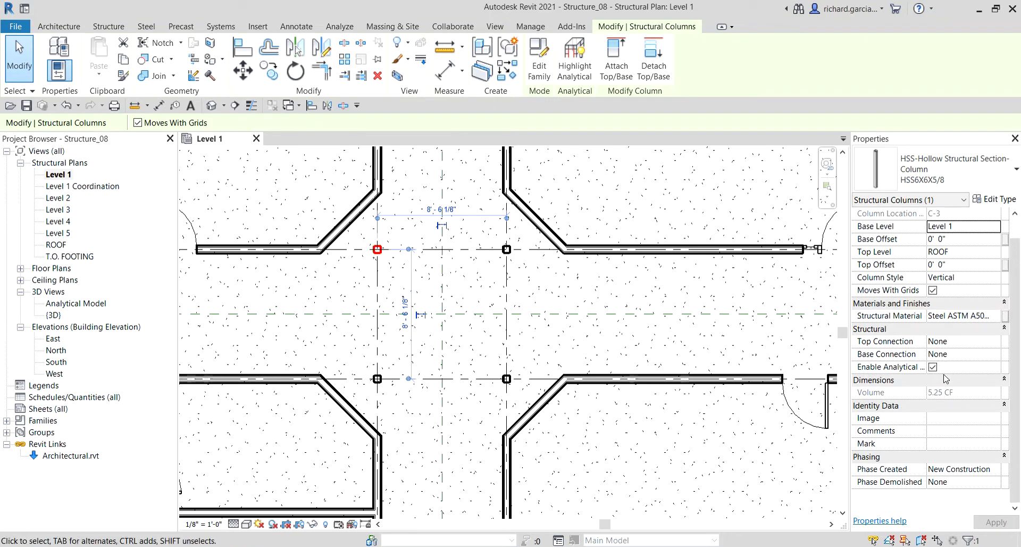
scroll(979, 415, up, 1)
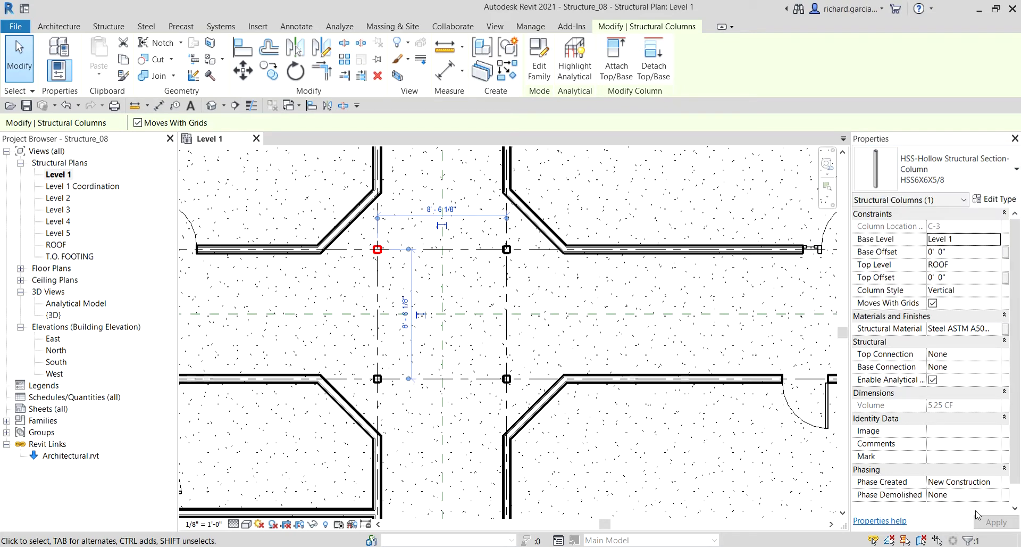
scroll(940, 428, down, 1)
scroll(939, 437, up, 1)
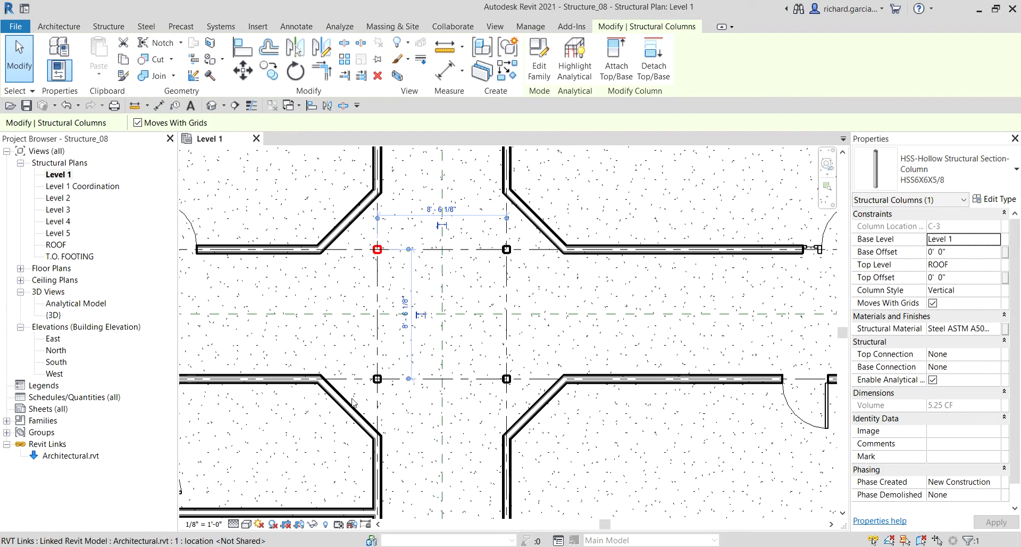
click(377, 379)
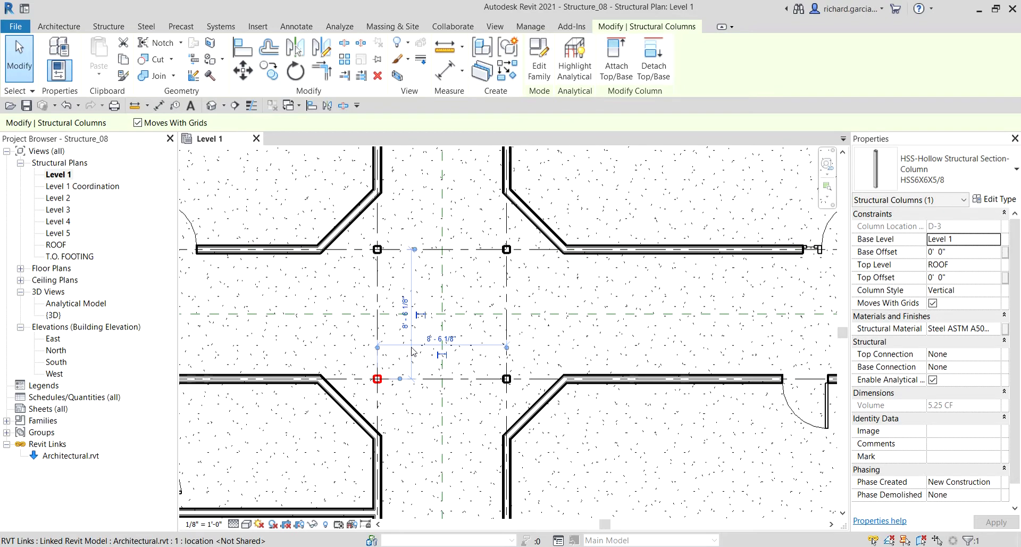
key(Escape)
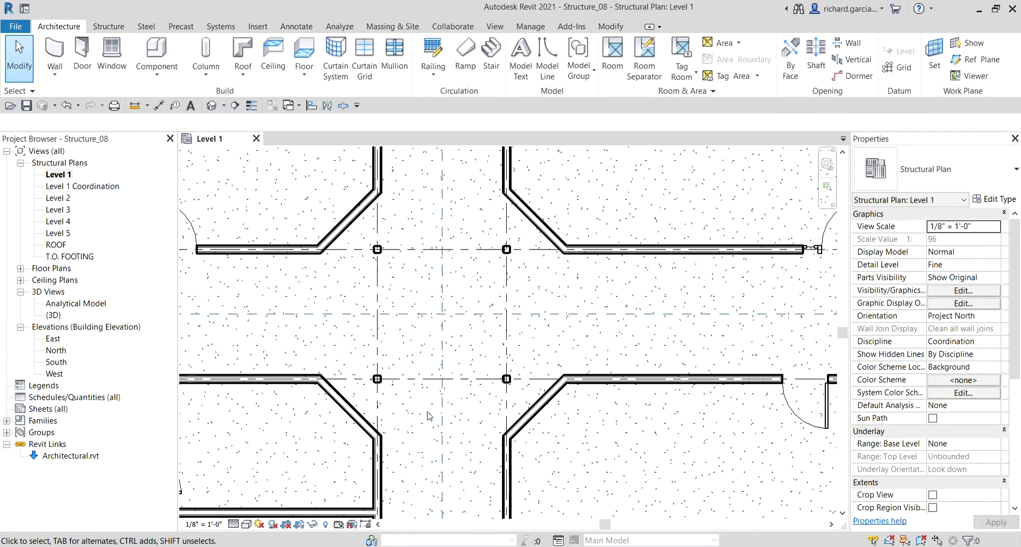
drag(337, 187, 401, 407)
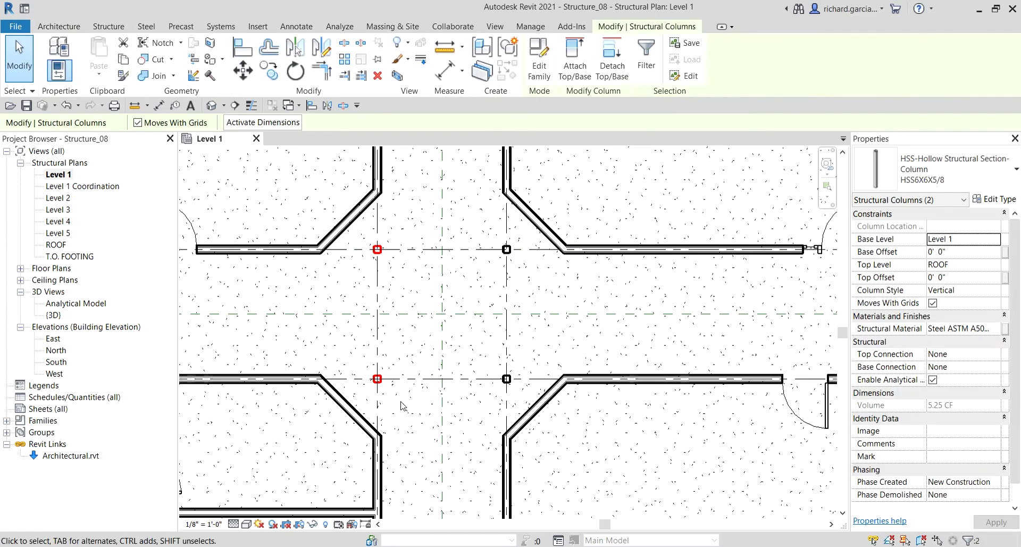
key(Escape)
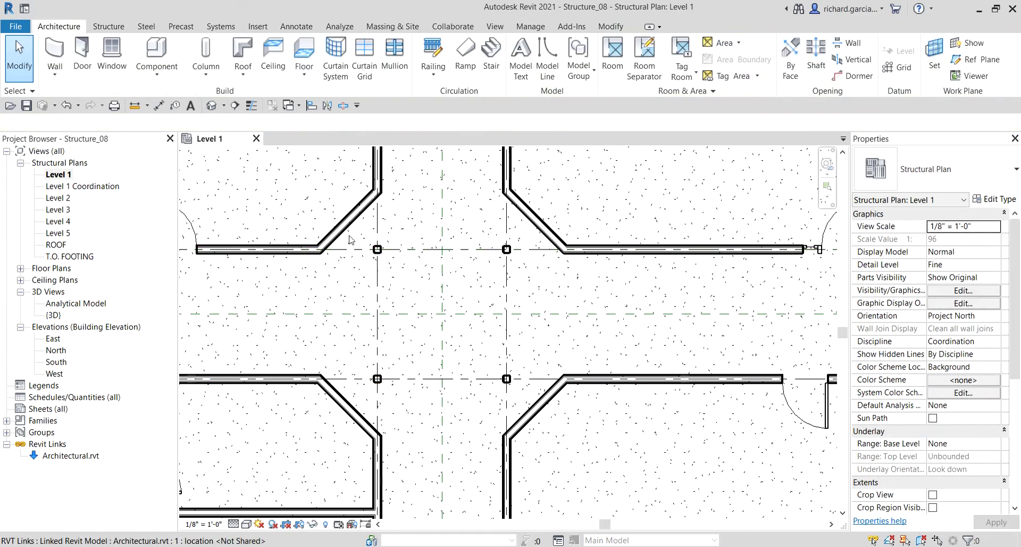
drag(332, 199, 409, 398)
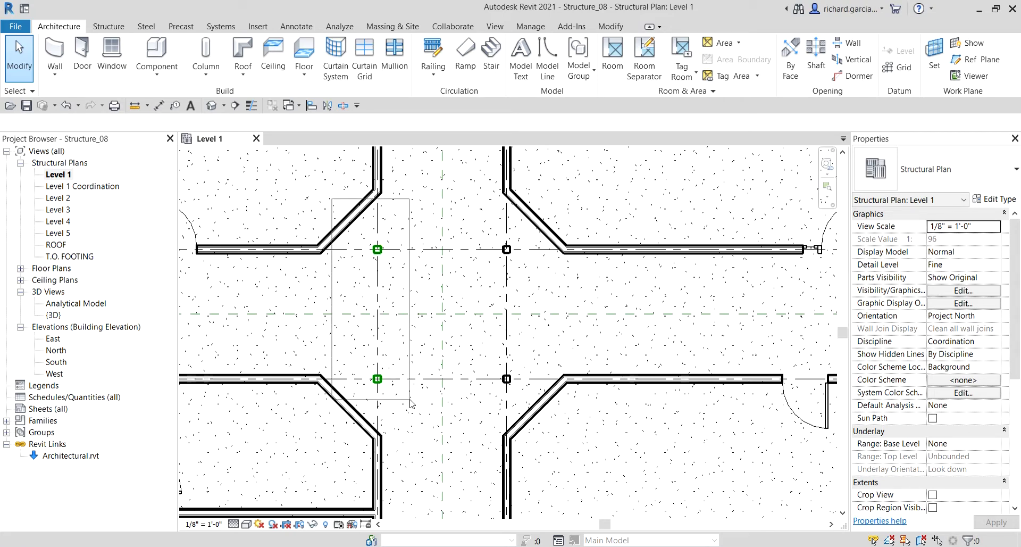
key(Escape)
- Move the two columns at C-3 and D-3 horizontally 4' toward grid 2 and check the C-3 column's location mark
drag(360, 236, 408, 414)
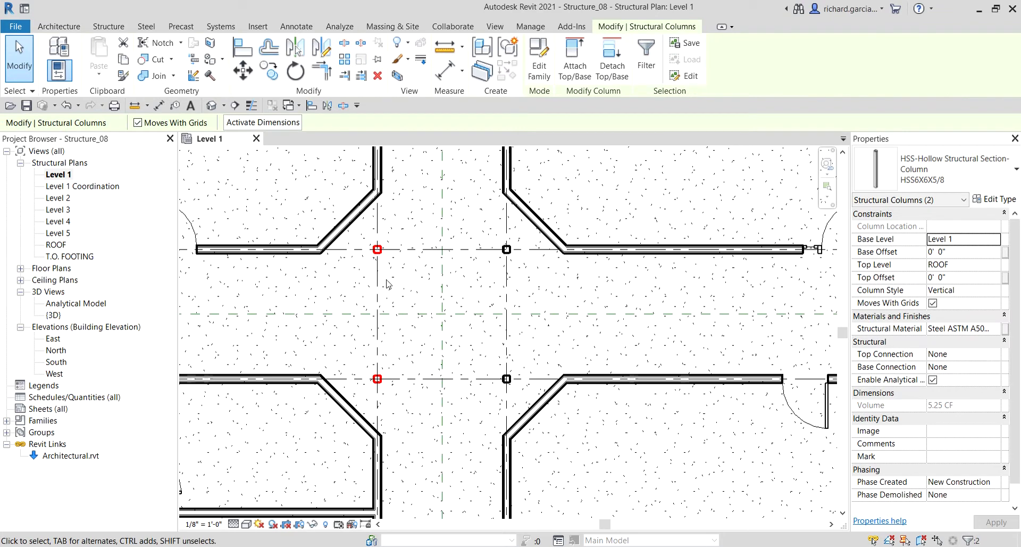
scroll(368, 384, up, 1)
scroll(369, 384, up, 1)
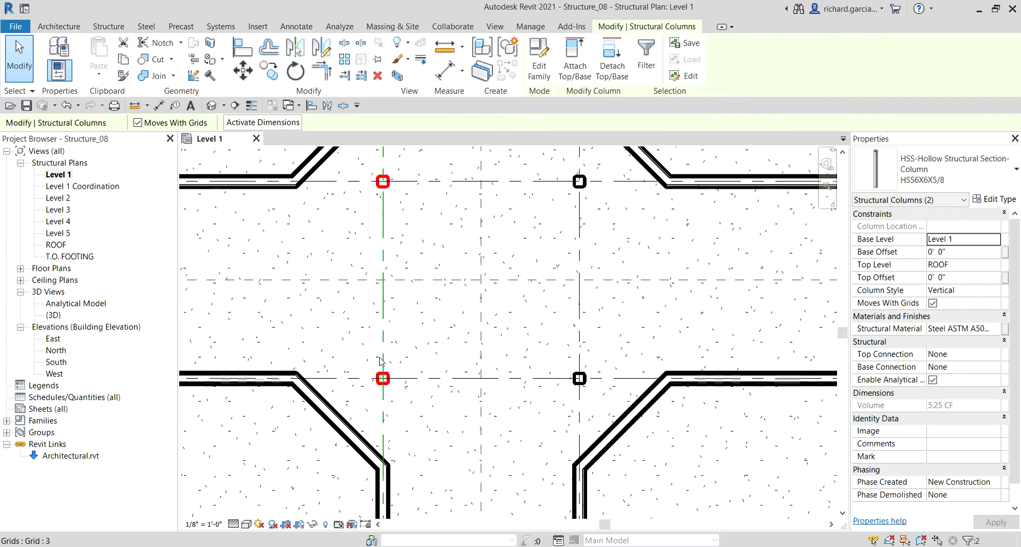
click(247, 73)
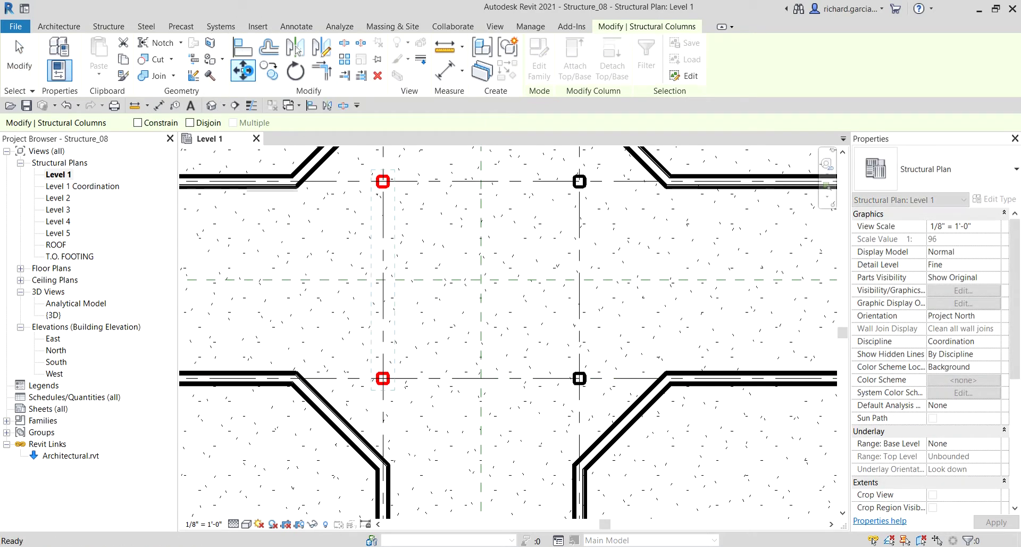
click(349, 259)
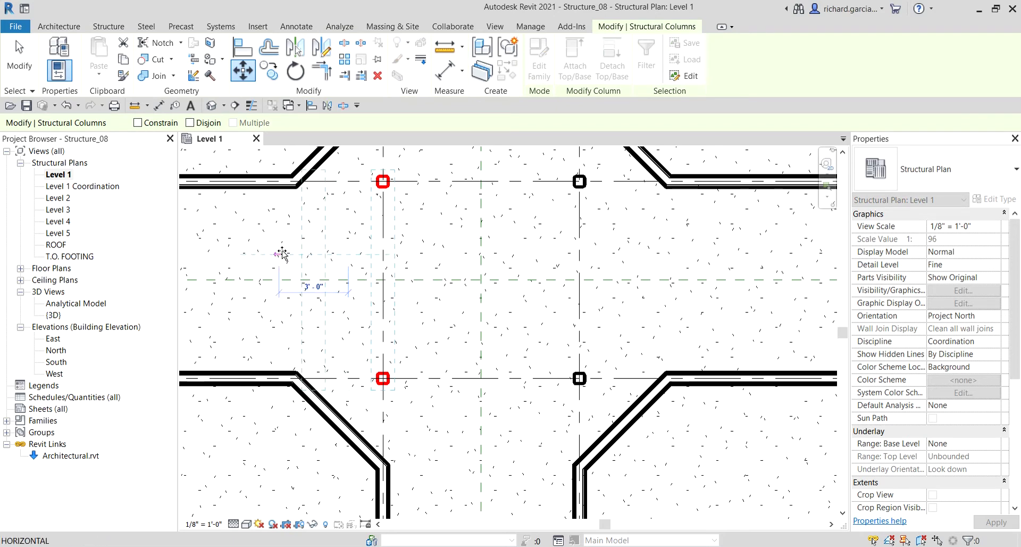
text(4)
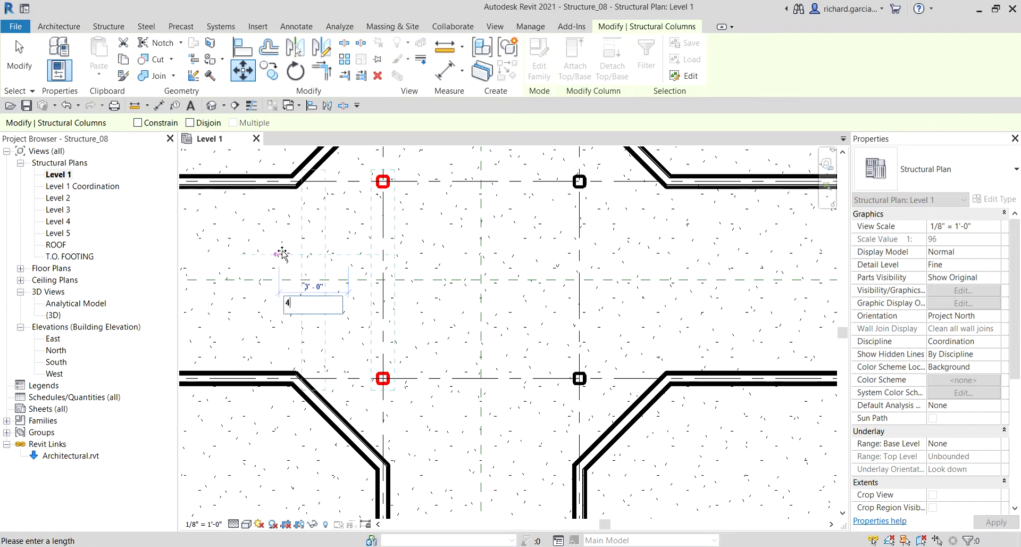
key(Return)
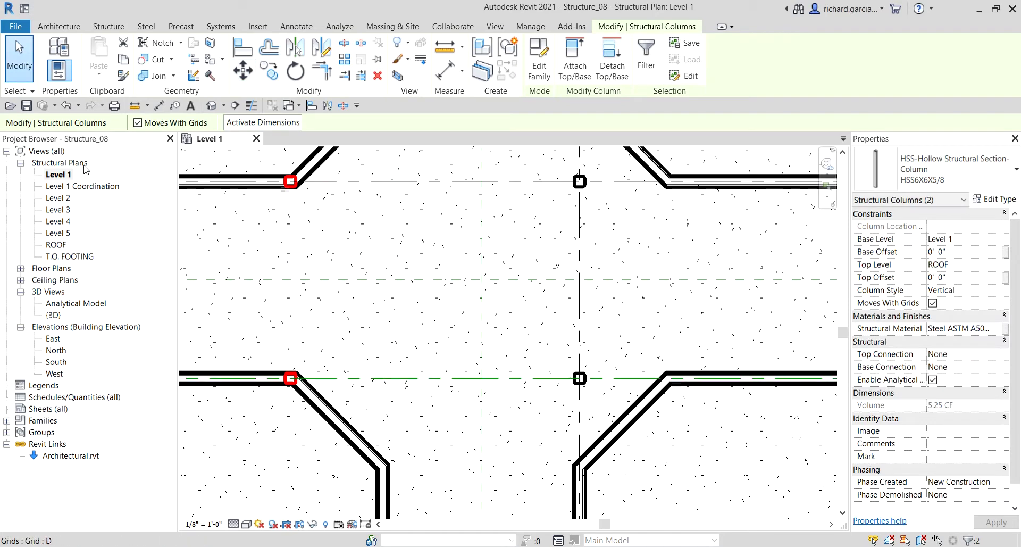
click(18, 58)
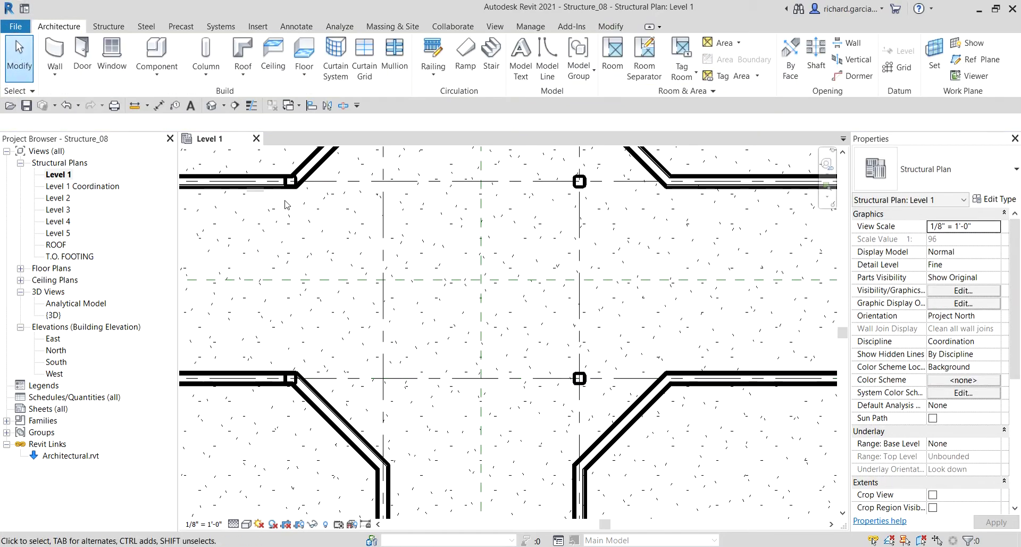
scroll(285, 200, up, 3)
click(286, 170)
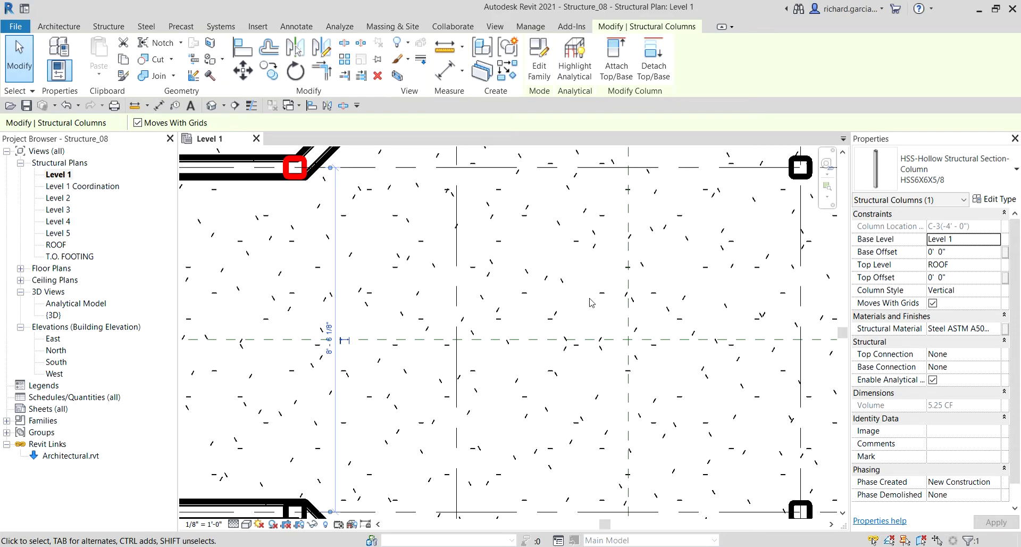
- Move the two columns at C-4 and D-4 horizontally 4' toward grid 5
scroll(533, 247, down, 2)
middle_drag(691, 260, 624, 266)
click(559, 181)
drag(557, 181, 628, 441)
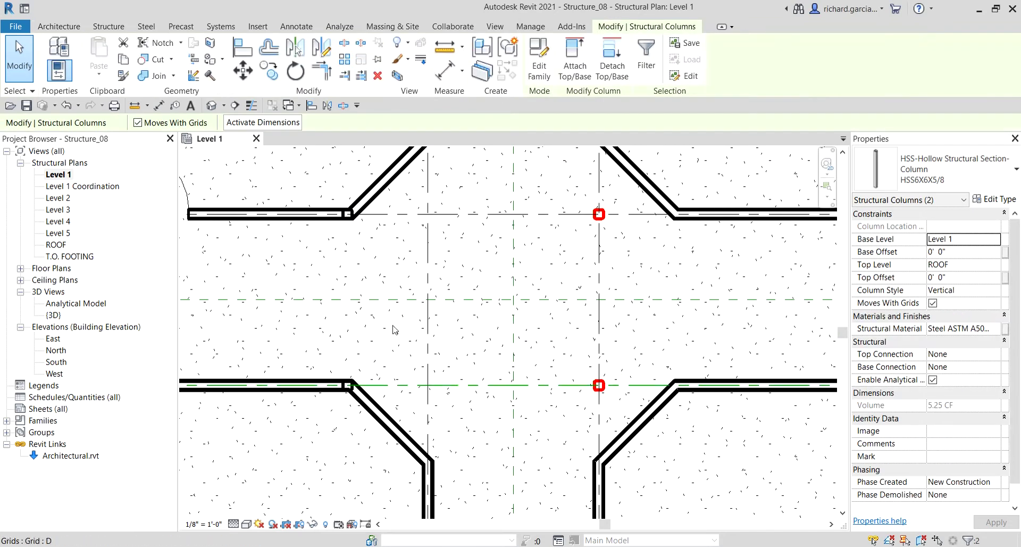
click(243, 77)
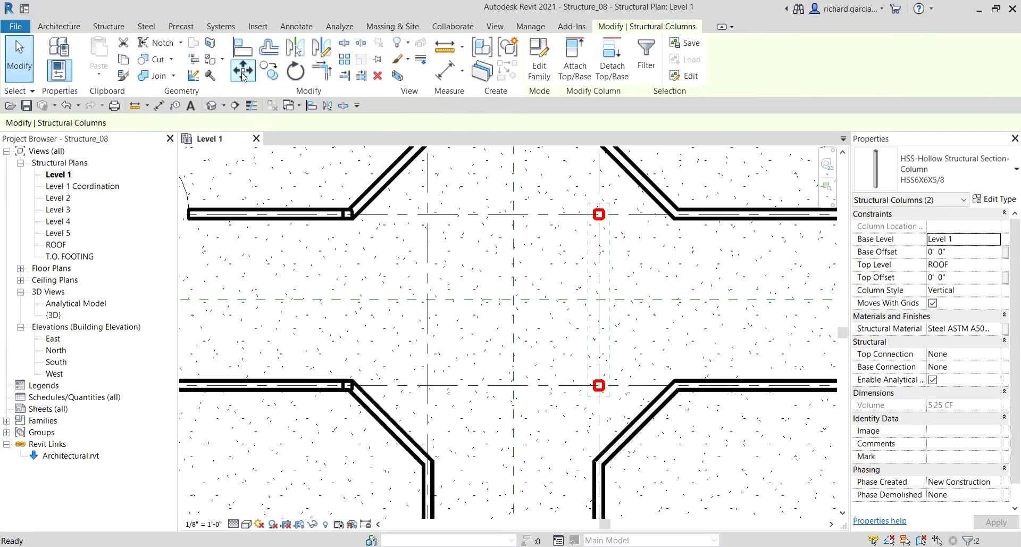
click(553, 262)
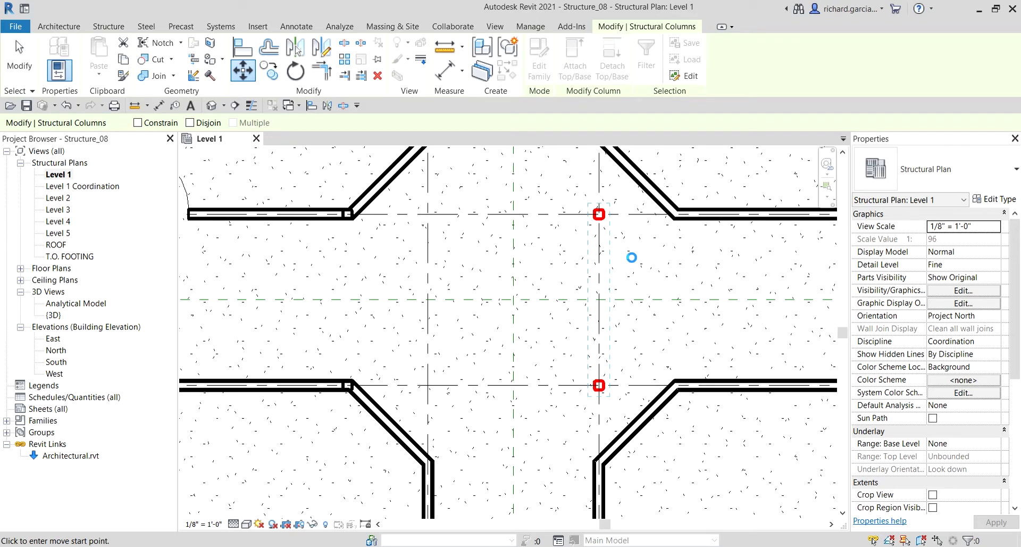
text(4)
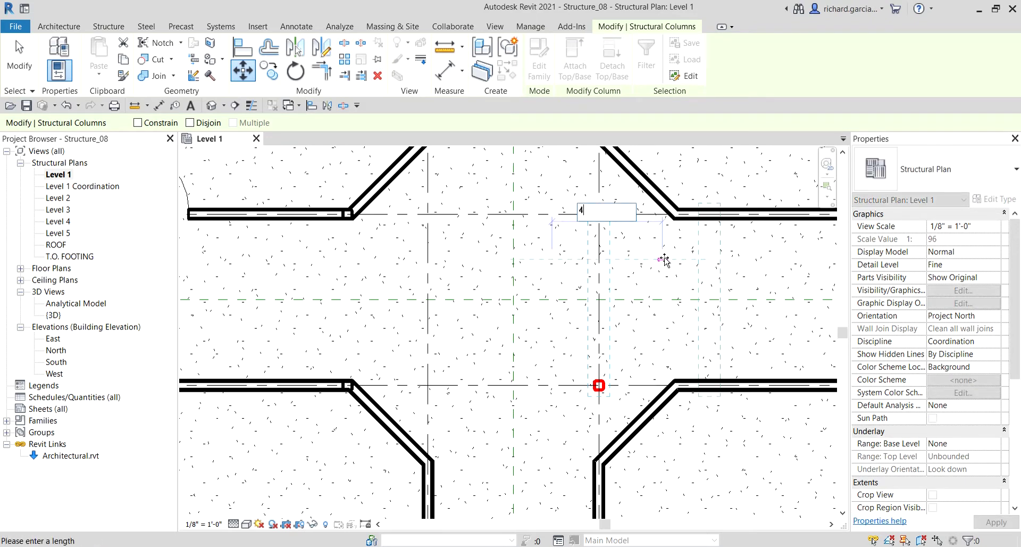
key(Return)
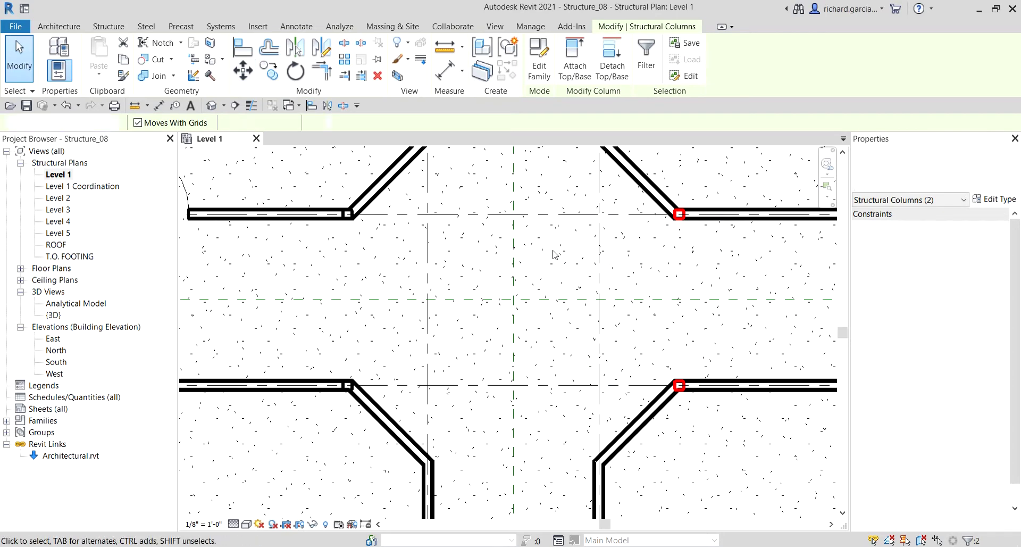
key(Escape)
- Examine the column location marks of the two offset columns on grid C, beside grids 4 and 3
scroll(552, 255, down, 3)
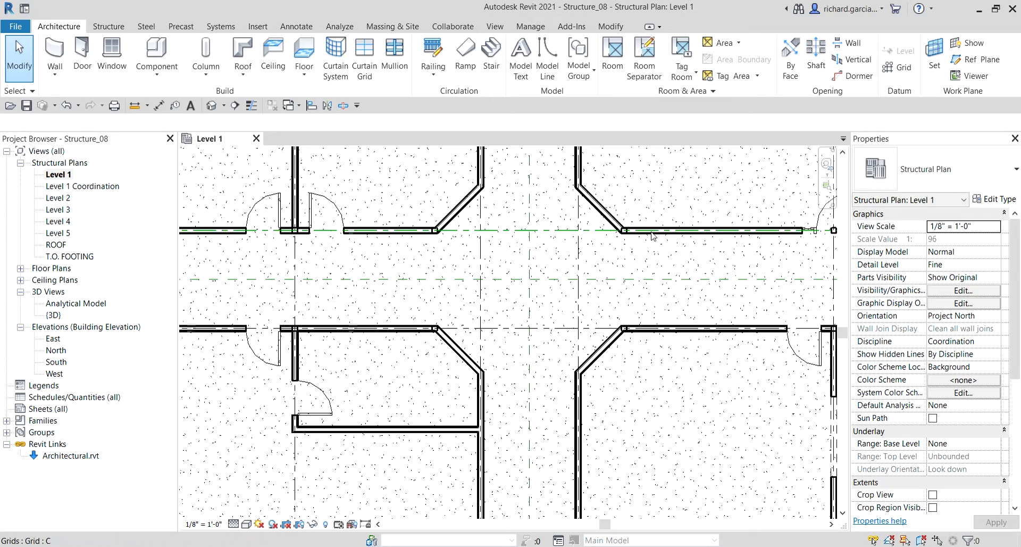
scroll(630, 238, up, 3)
click(631, 238)
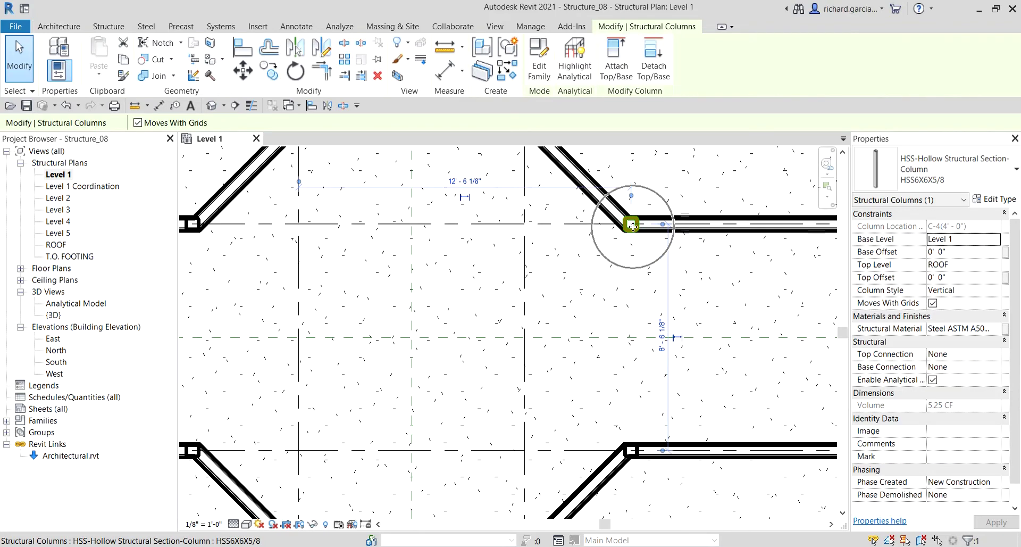
click(953, 233)
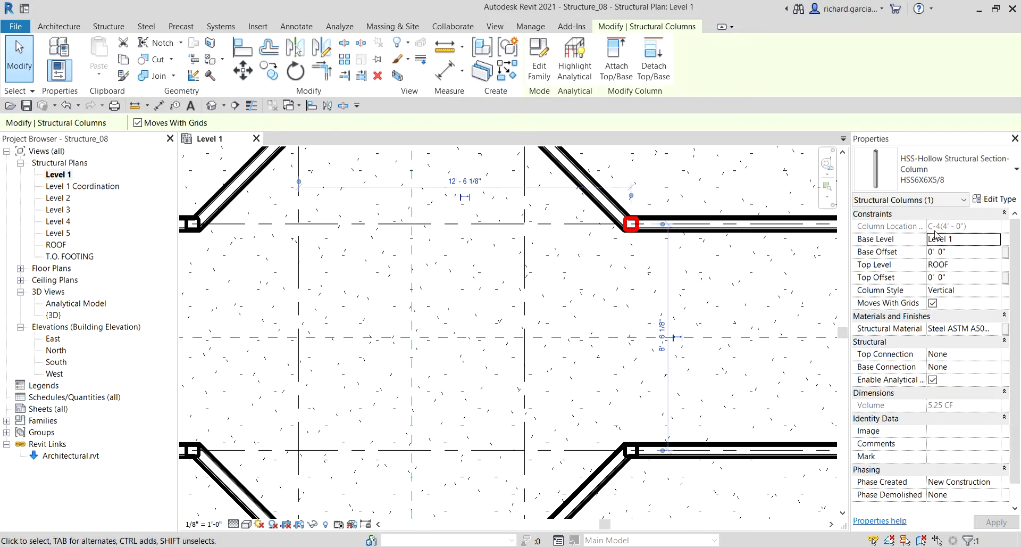
click(954, 230)
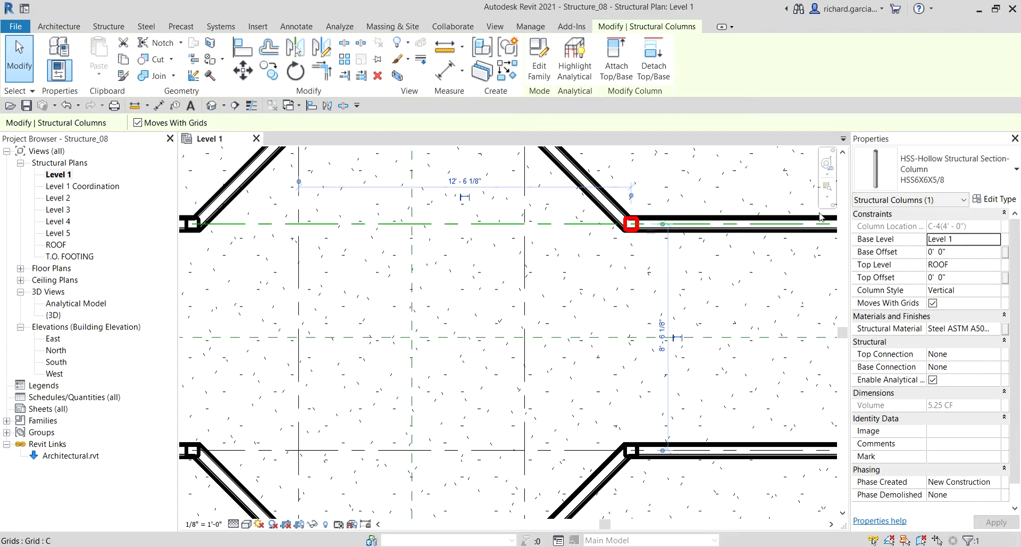
click(342, 303)
middle_drag(342, 303, 504, 292)
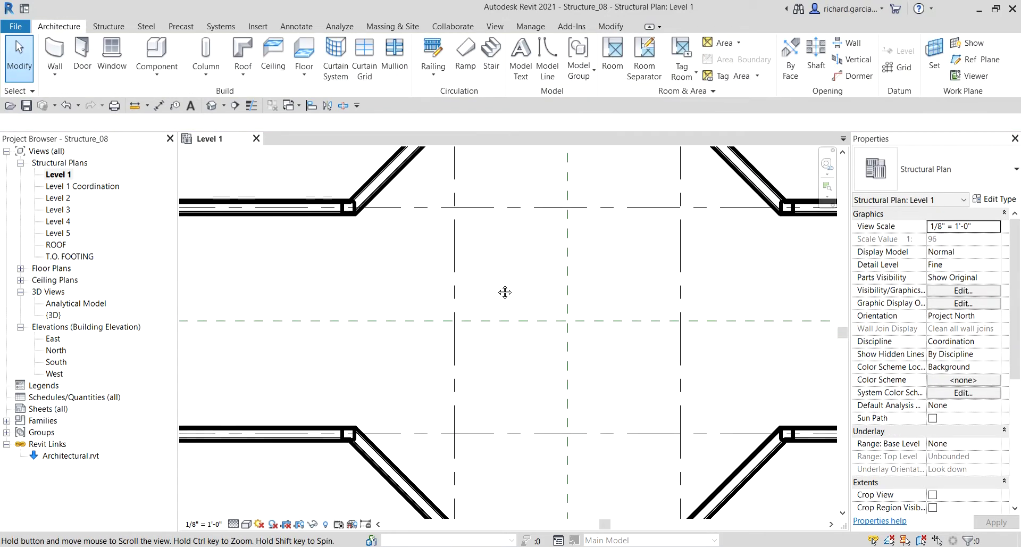
click(350, 212)
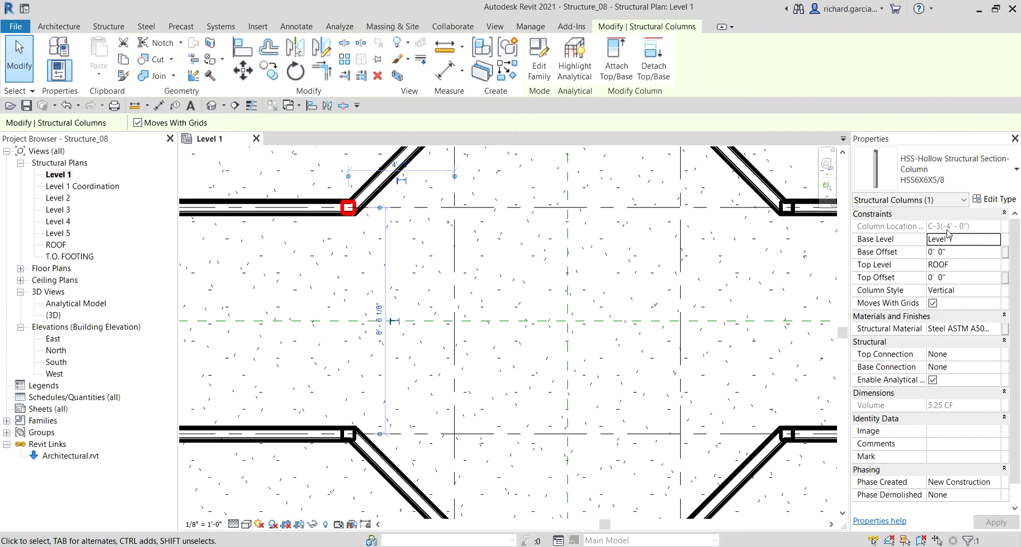
click(599, 257)
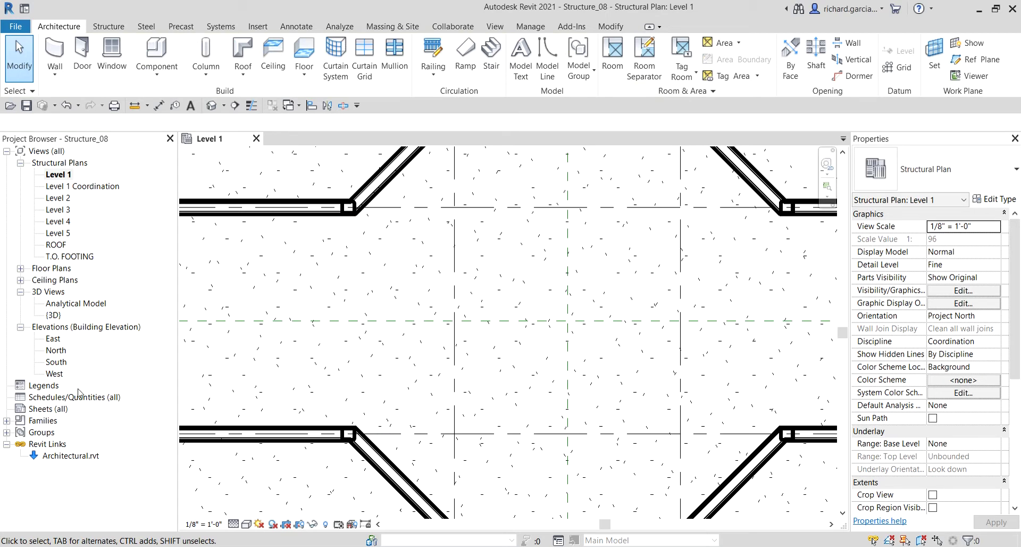
- Create a graphical column schedule for the project
right_click(55, 399)
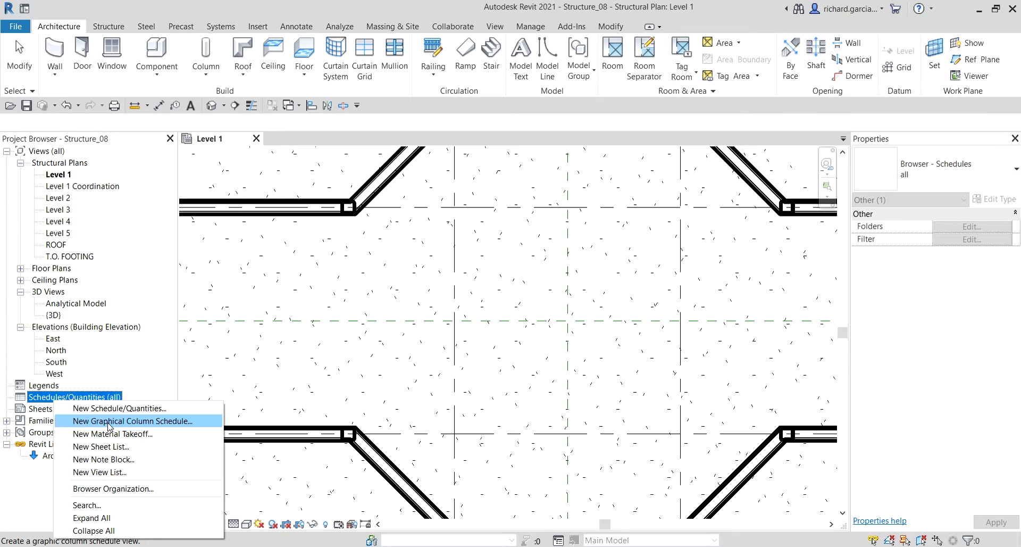
click(496, 26)
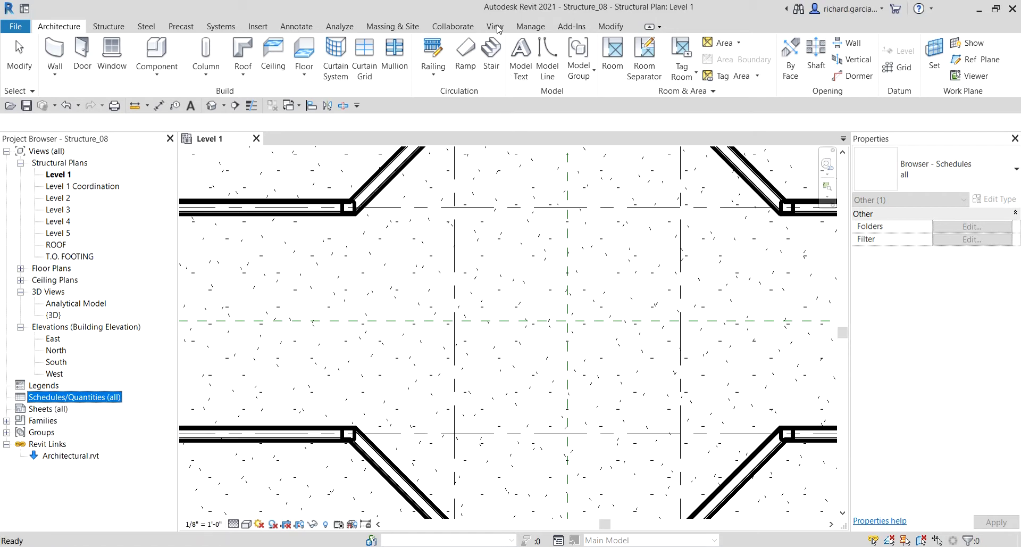
click(496, 28)
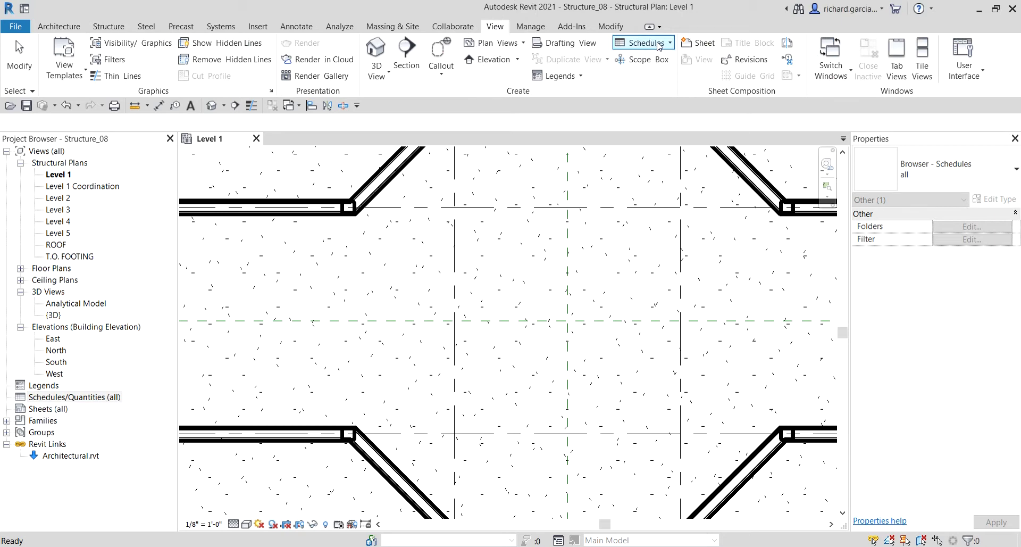
click(670, 44)
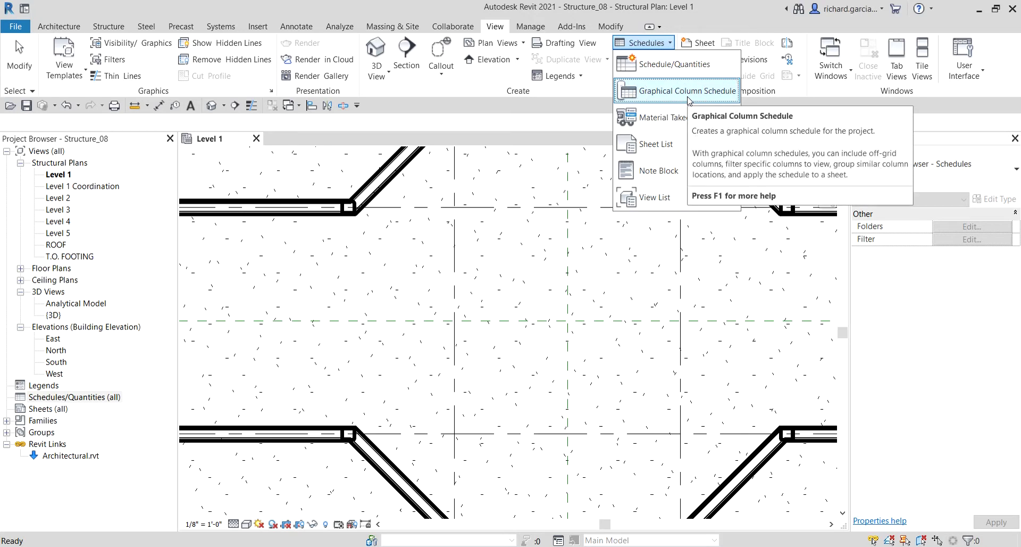
click(689, 101)
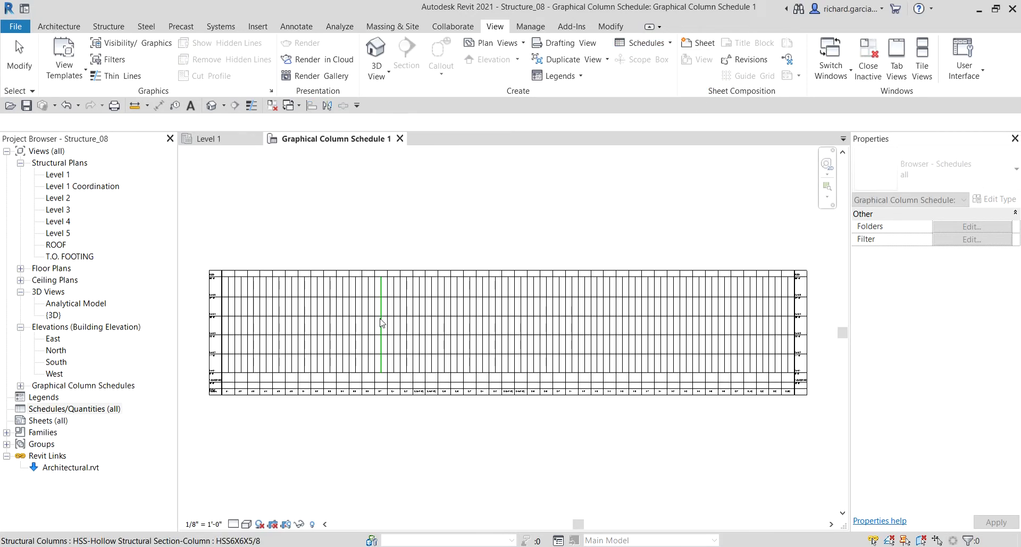
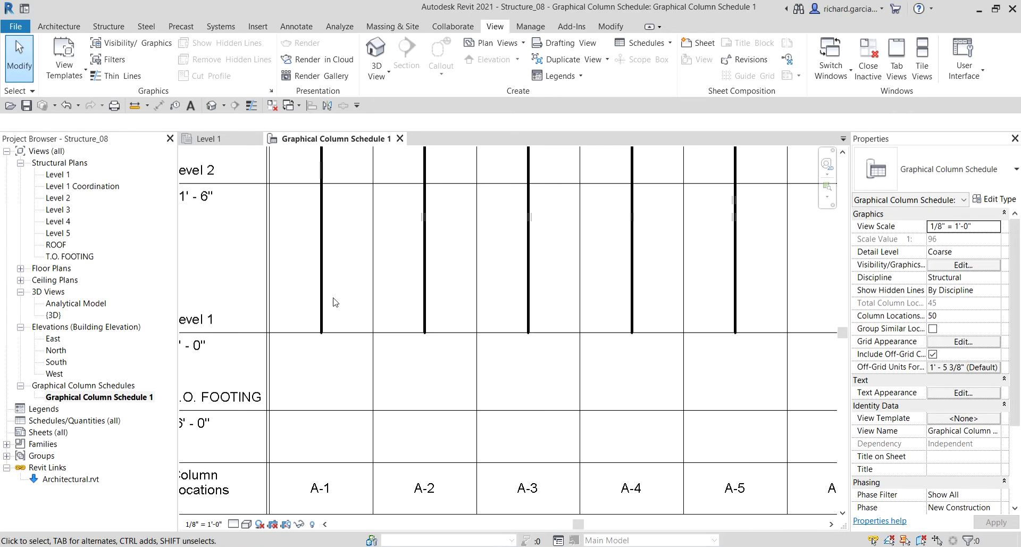
- Set the graphical column schedule's detail level to Fine
click(321, 299)
scroll(321, 299, up, 3)
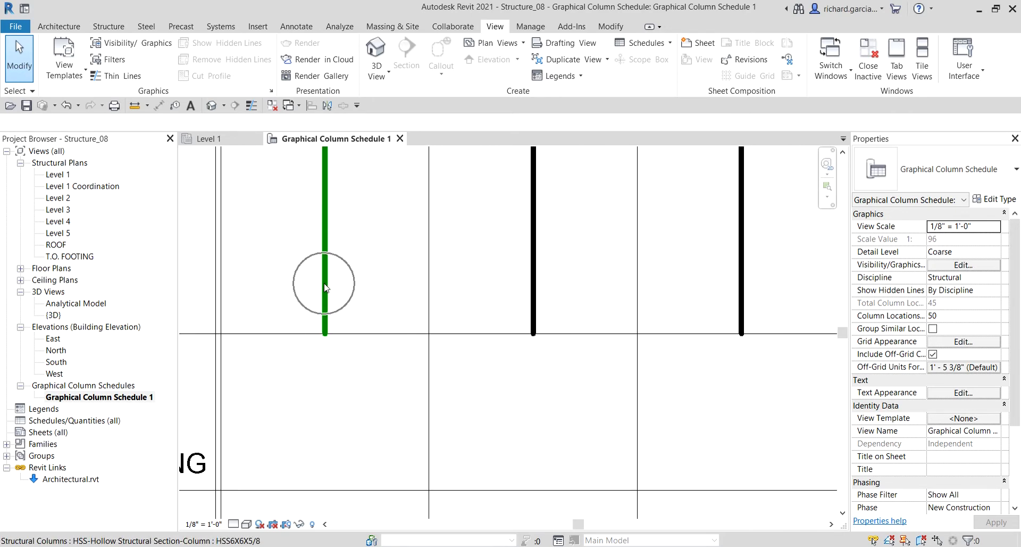
scroll(325, 287, down, 5)
scroll(334, 292, down, 1)
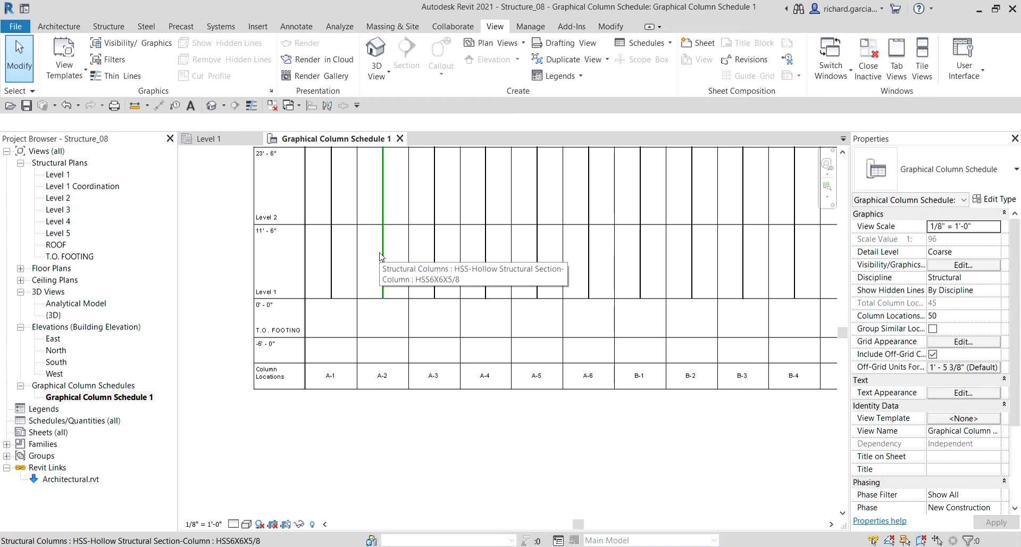
scroll(324, 323, up, 2)
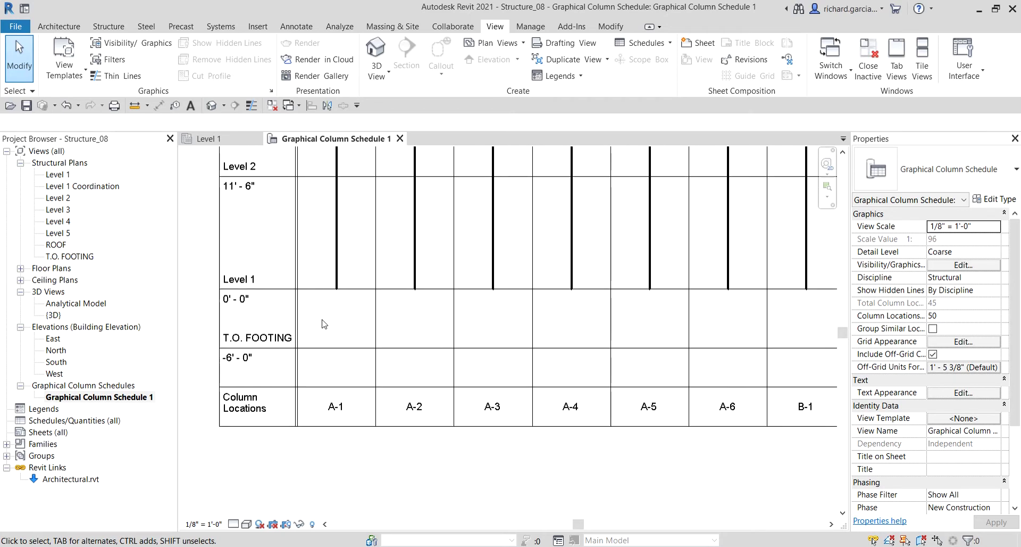
click(233, 524)
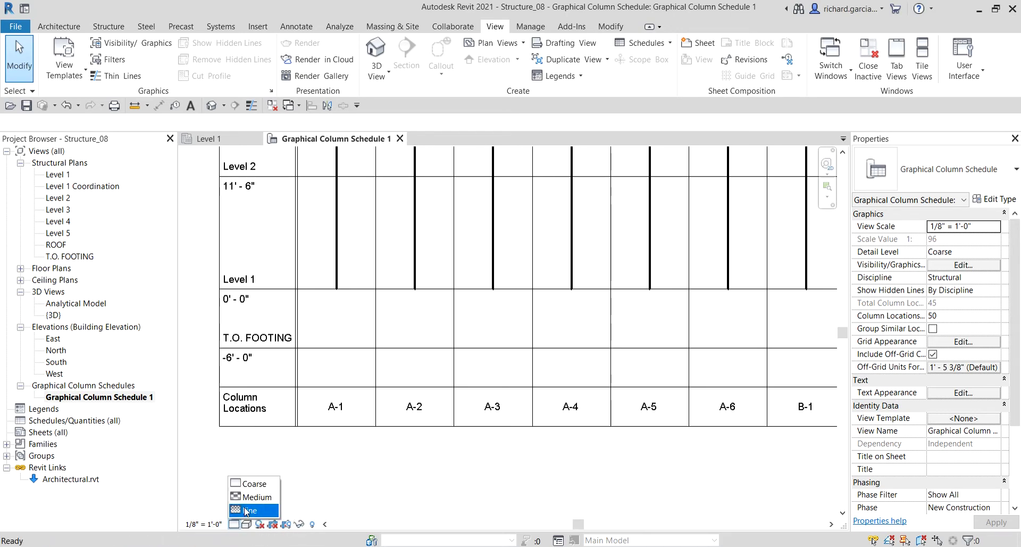
click(246, 511)
scroll(339, 257, up, 5)
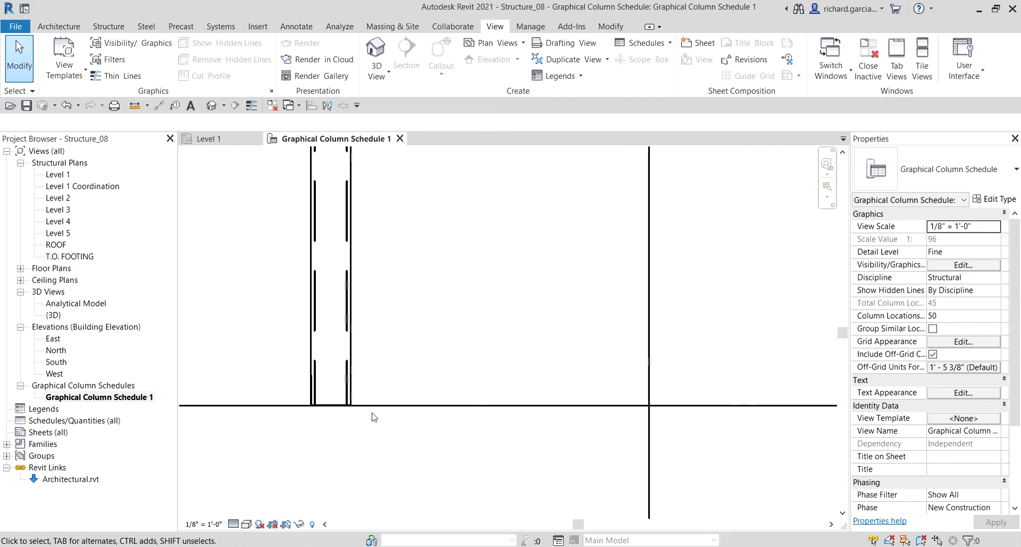
- Compare the schedule's columns at Coarse and Medium detail levels, and return the detail level to Fine
click(233, 524)
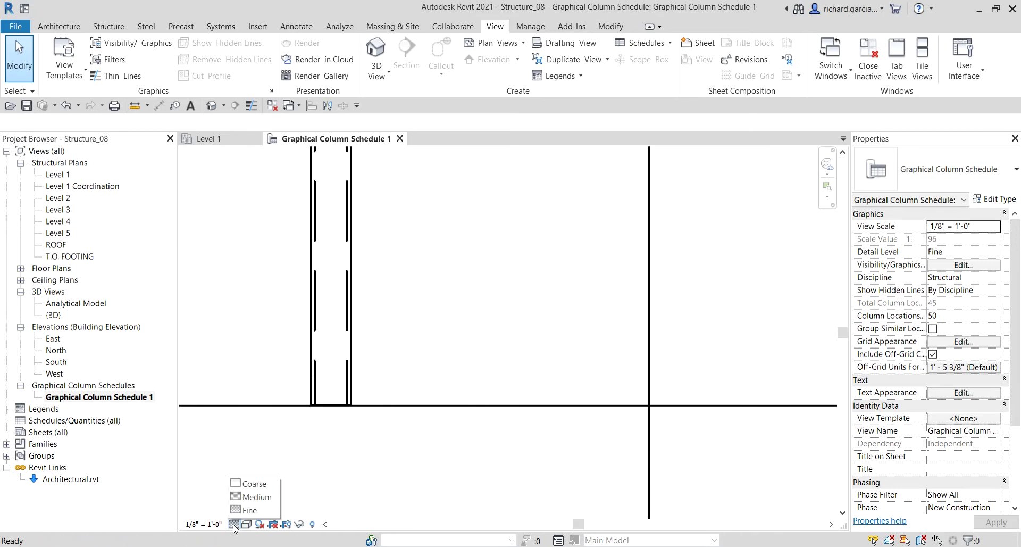
click(250, 485)
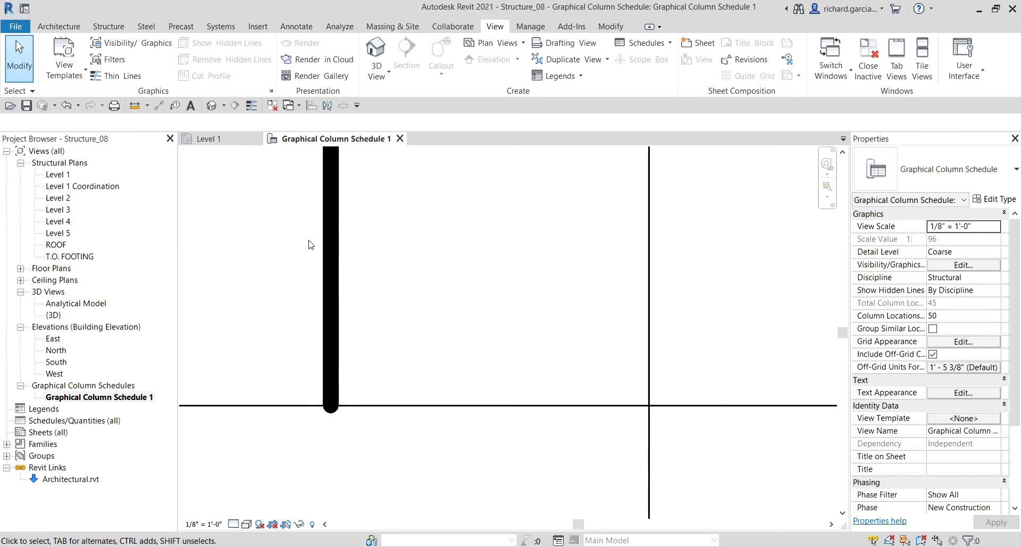
click(233, 524)
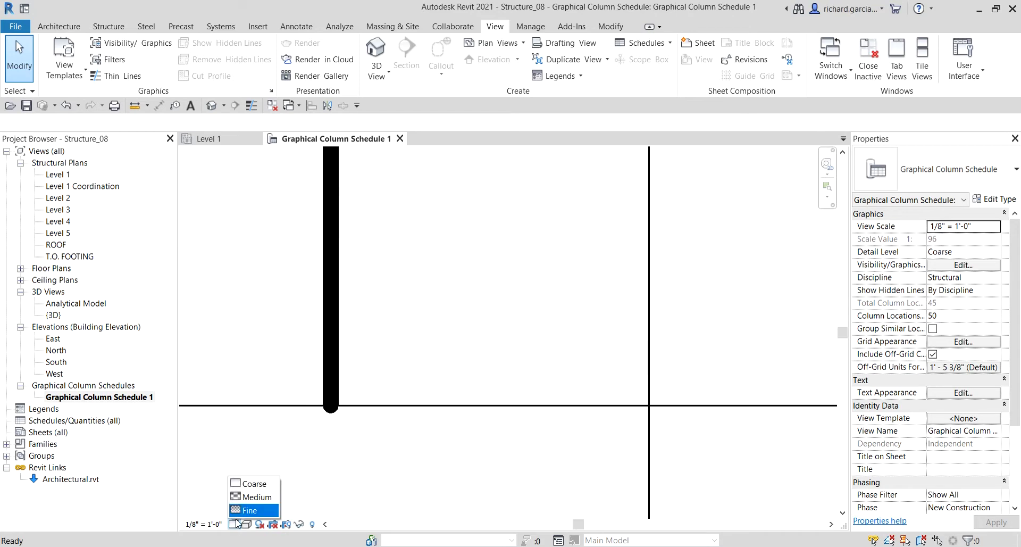
click(254, 497)
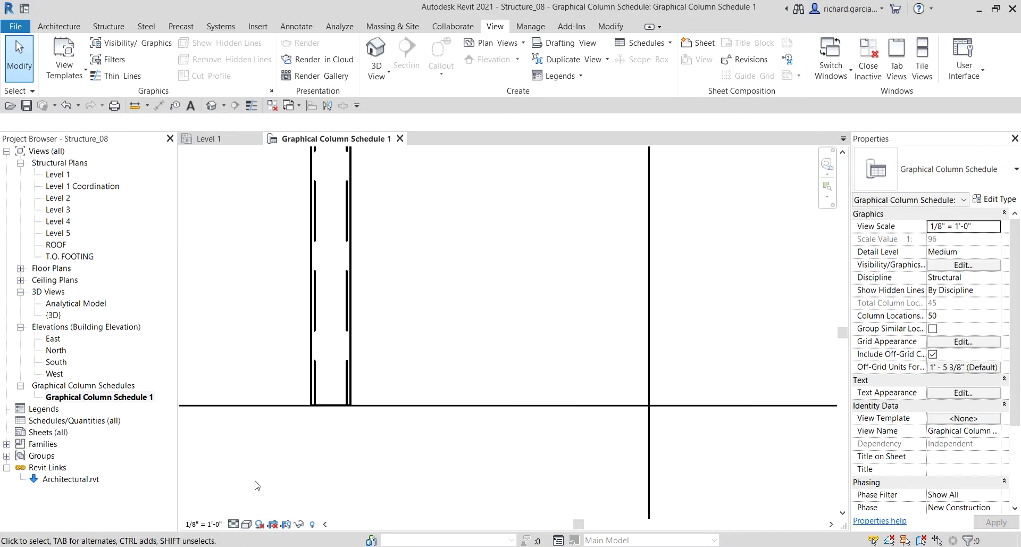
click(233, 525)
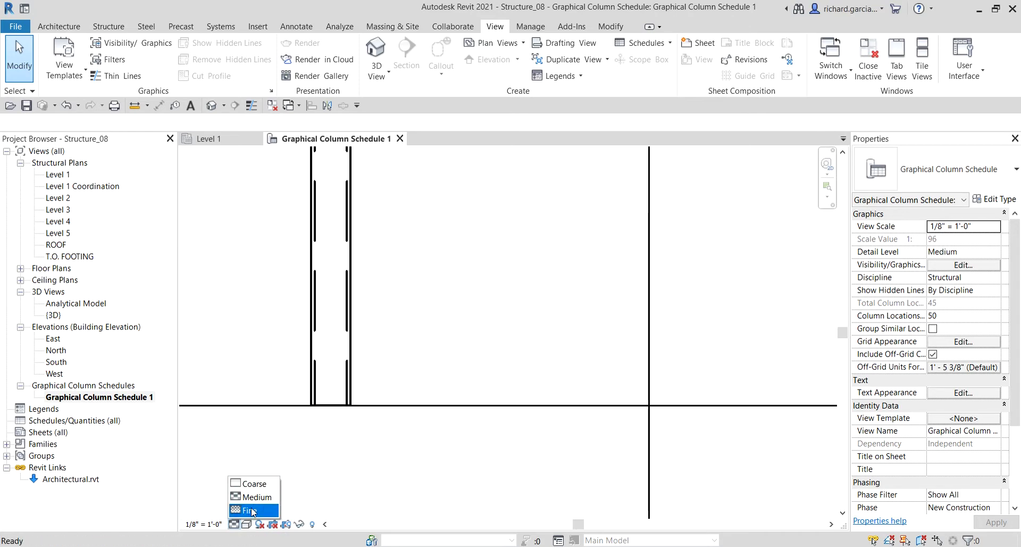
click(250, 510)
- Try the Shaded visual style on the schedule's columns, and set the visual style to Realistic
scroll(383, 346, down, 3)
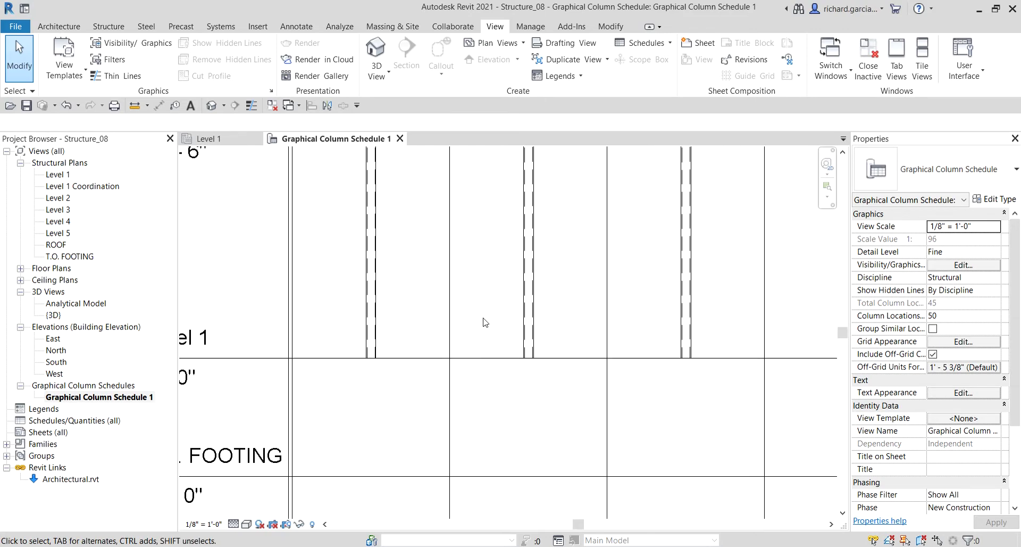
scroll(485, 323, down, 2)
scroll(295, 378, down, 2)
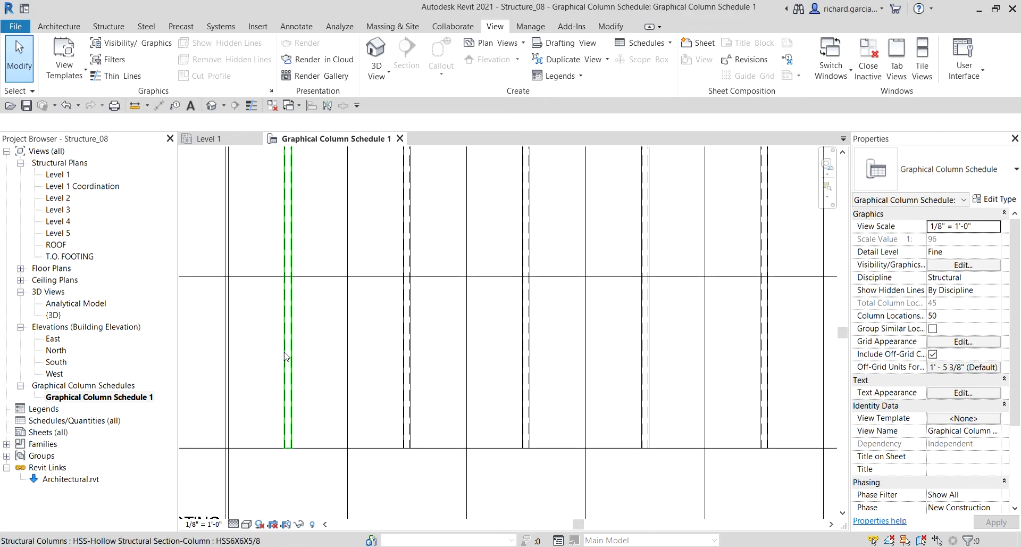
scroll(286, 357, down, 3)
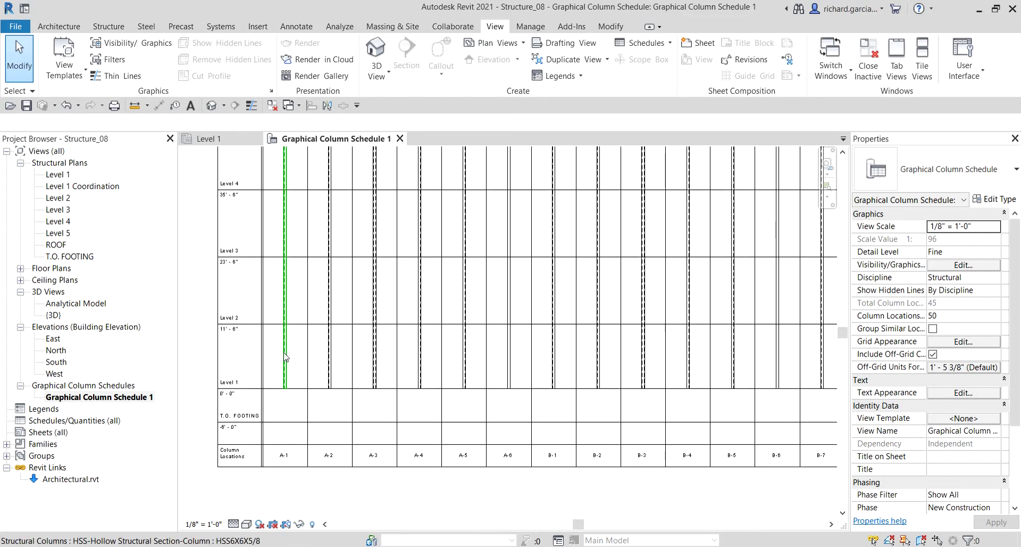
scroll(286, 357, down, 2)
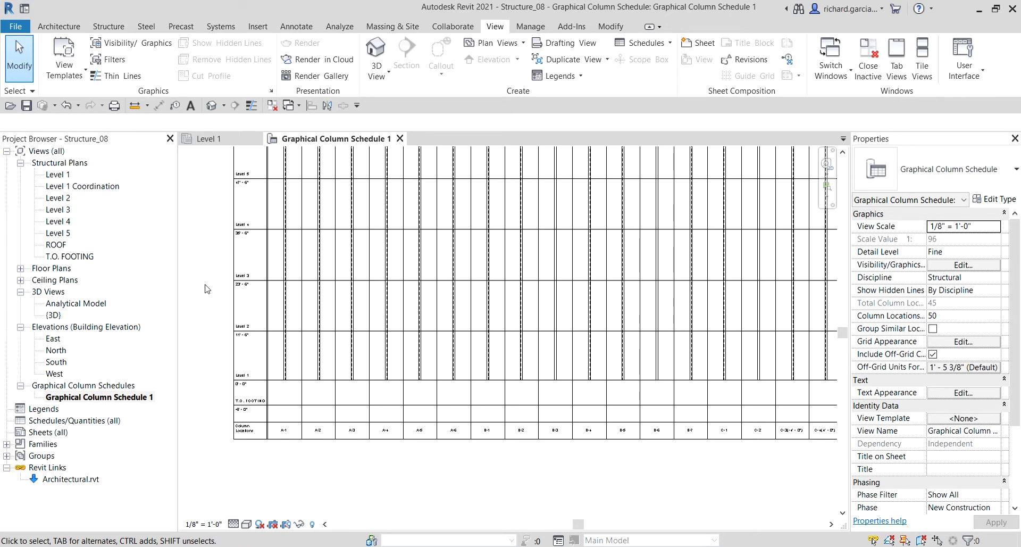
scroll(283, 392, up, 3)
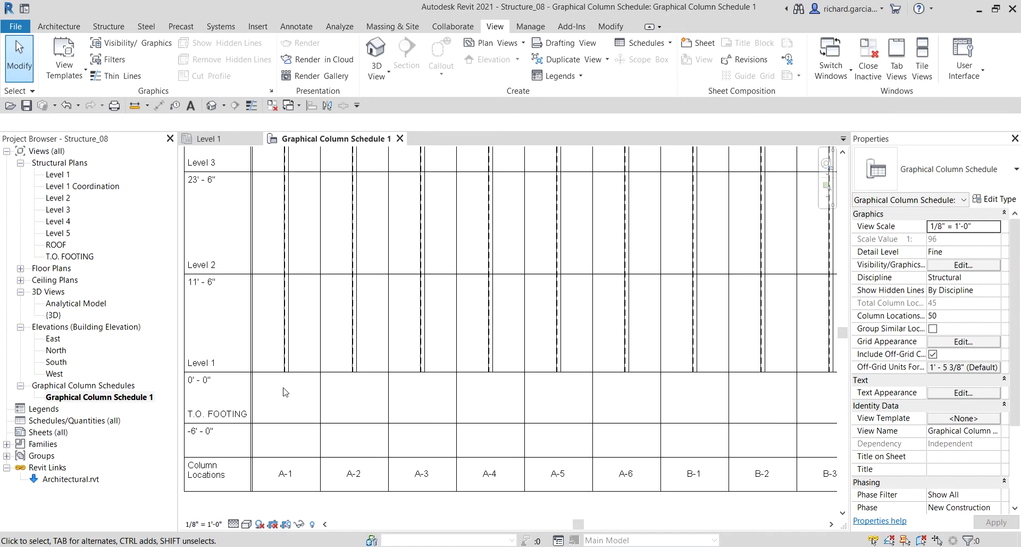
click(247, 524)
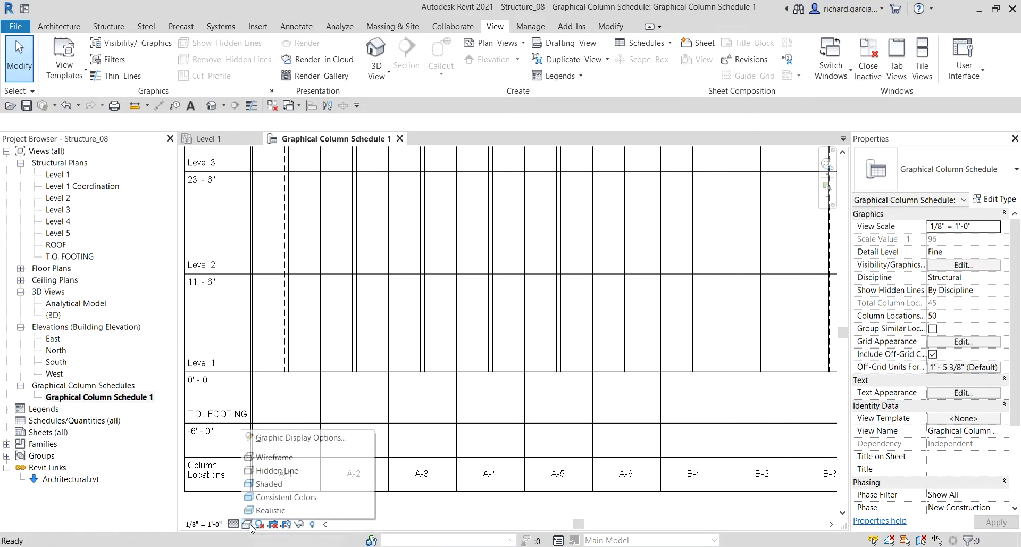
click(267, 485)
scroll(322, 346, up, 6)
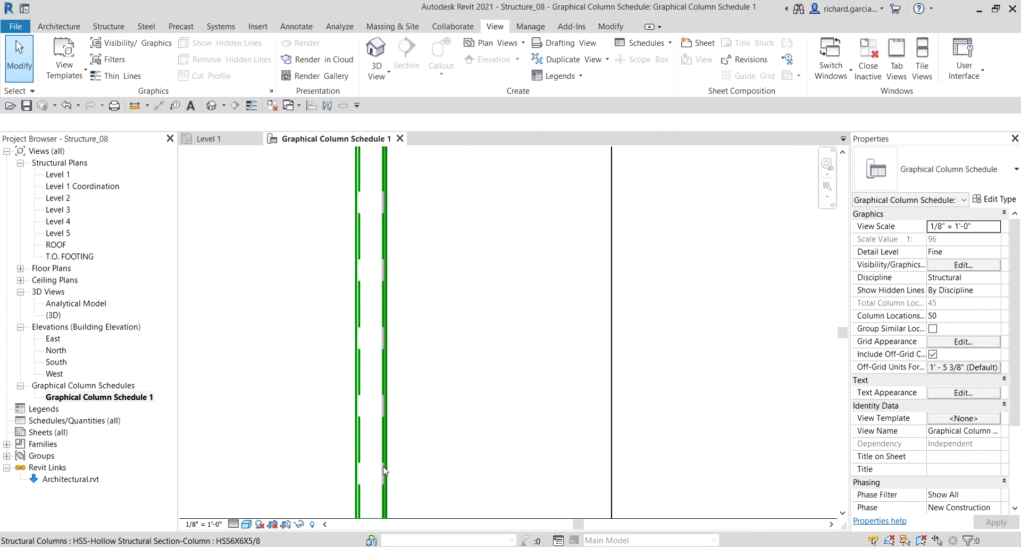
click(246, 524)
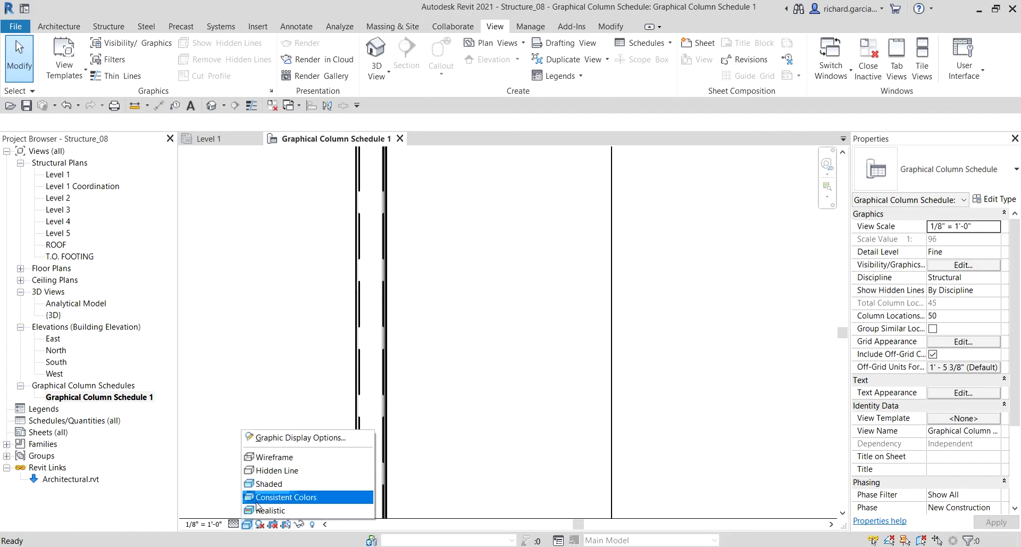
click(269, 510)
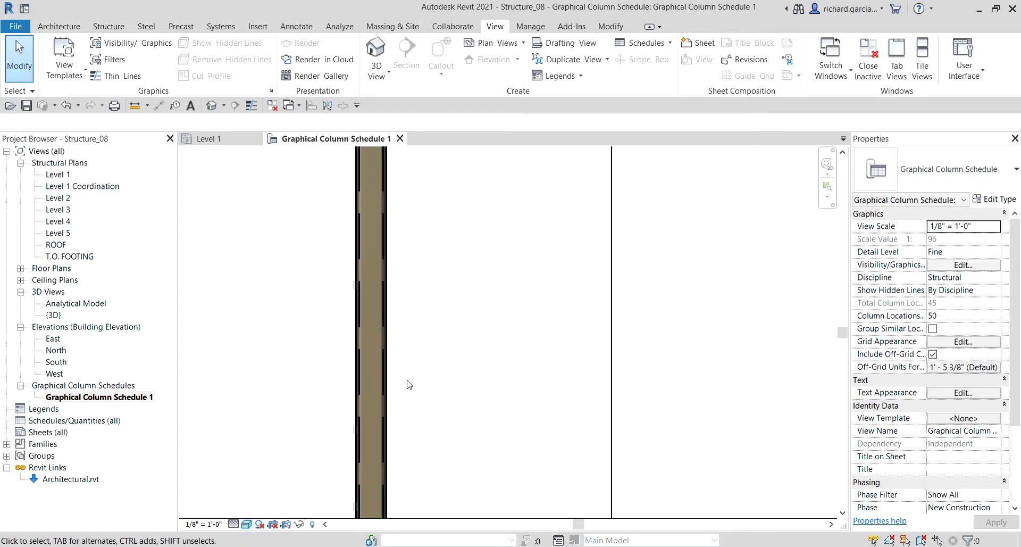
scroll(410, 384, down, 5)
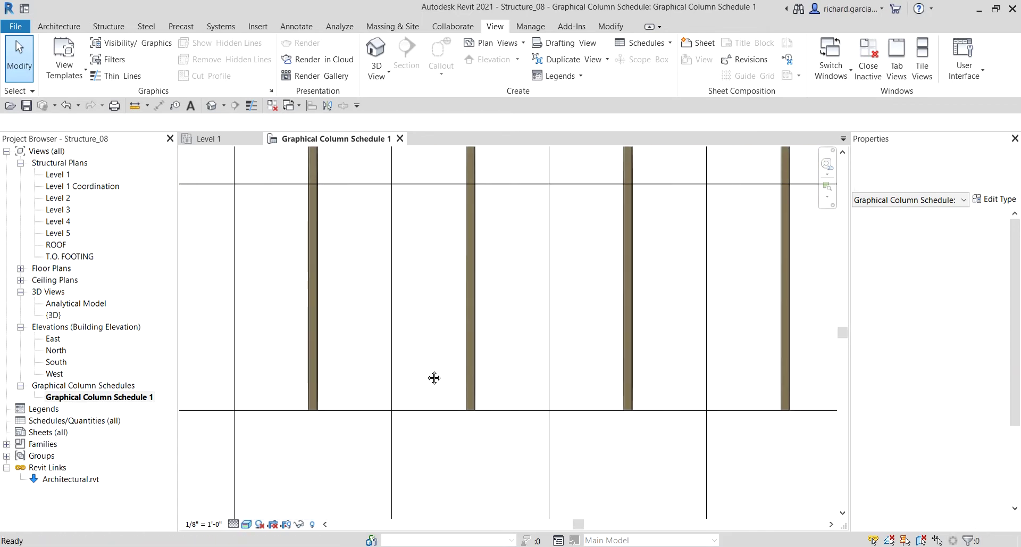
- Examine the schedule's level rows from T.O. FOOTING to ROOF and its Column Locations row
scroll(434, 378, down, 6)
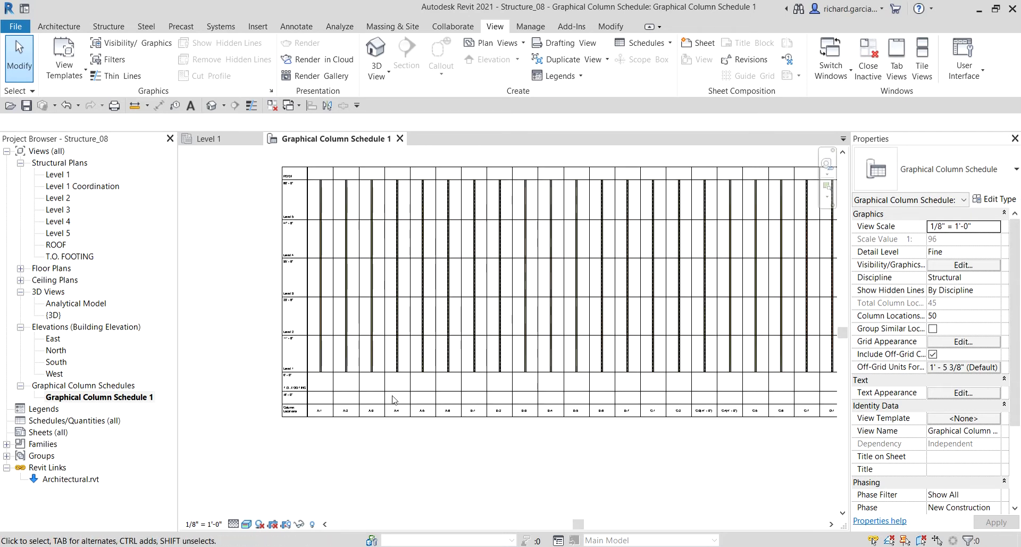
scroll(393, 399, up, 5)
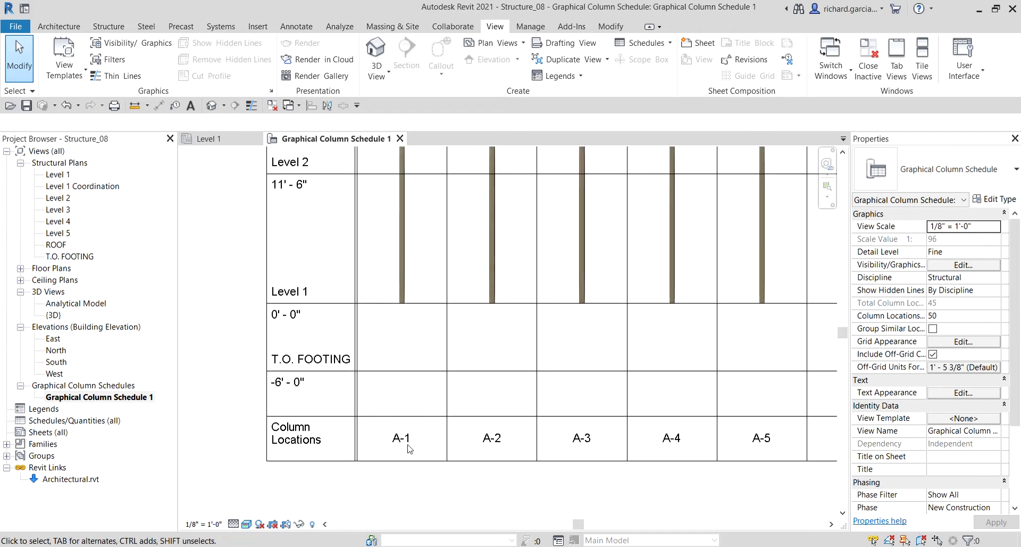
scroll(409, 449, down, 4)
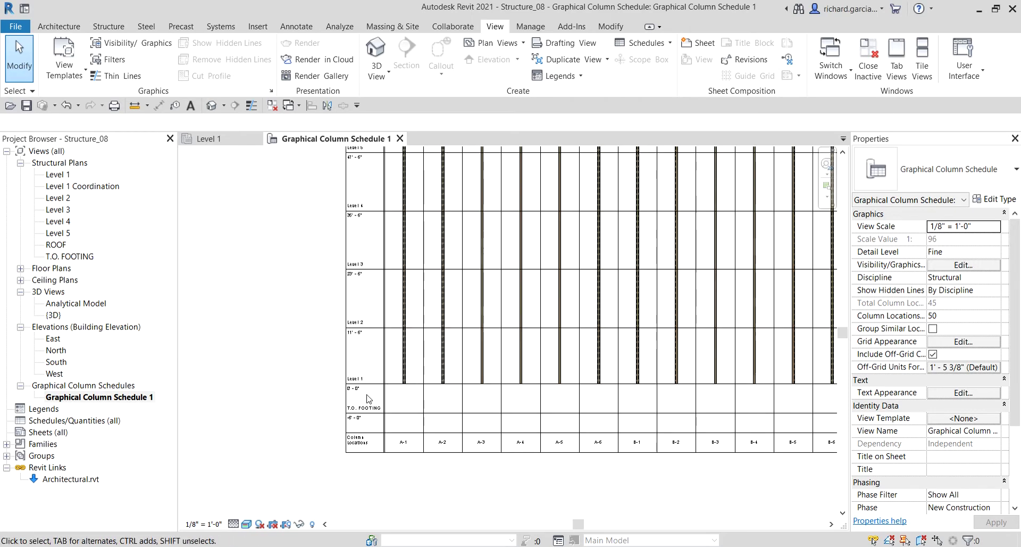
middle_drag(385, 330, 379, 467)
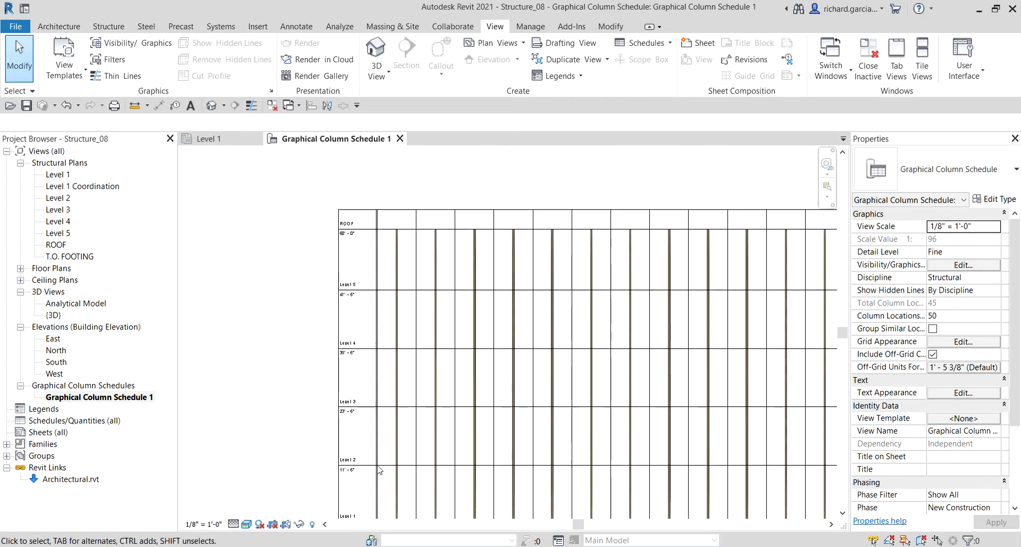
scroll(379, 463, down, 1)
scroll(374, 338, up, 6)
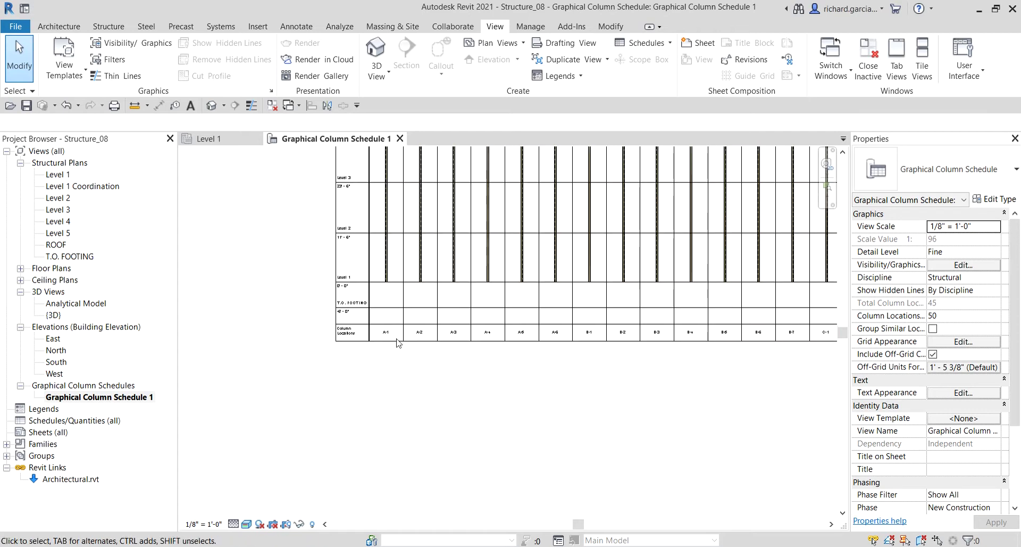
scroll(373, 339, down, 4)
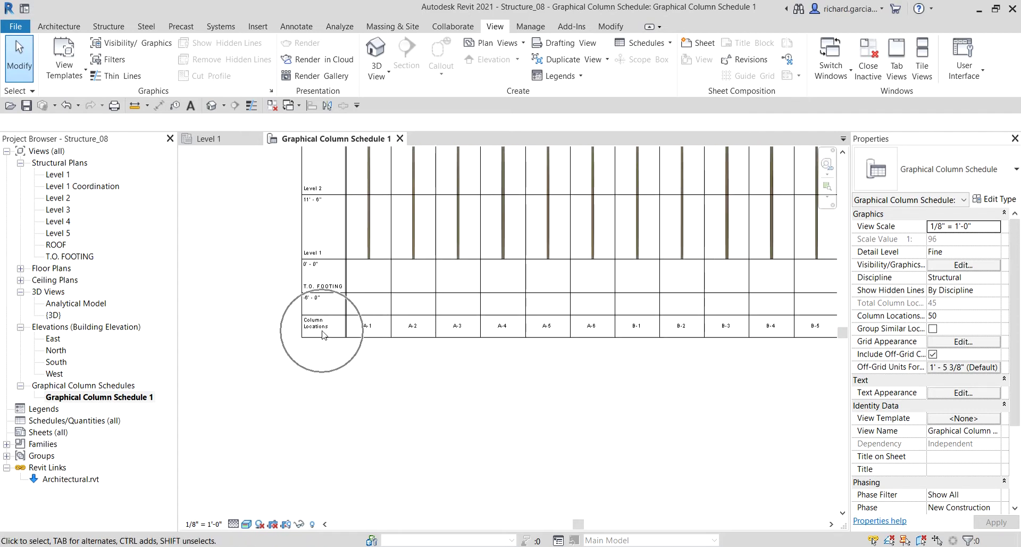
- Examine the location marks of the offset columns C-3 and C-4 in the Column Locations row
middle_drag(707, 342, 266, 361)
scroll(497, 375, up, 6)
scroll(481, 347, up, 2)
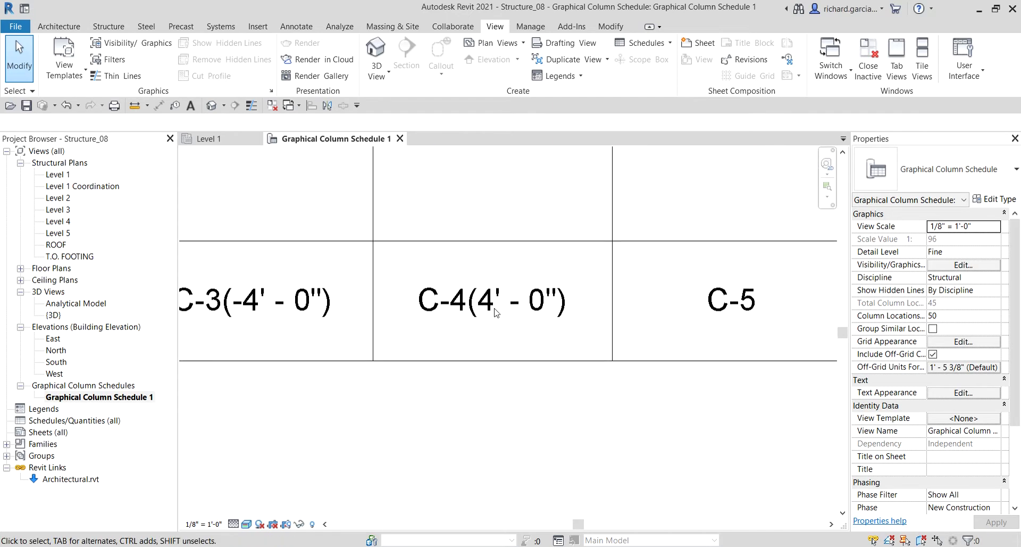
scroll(494, 313, down, 2)
scroll(494, 312, down, 2)
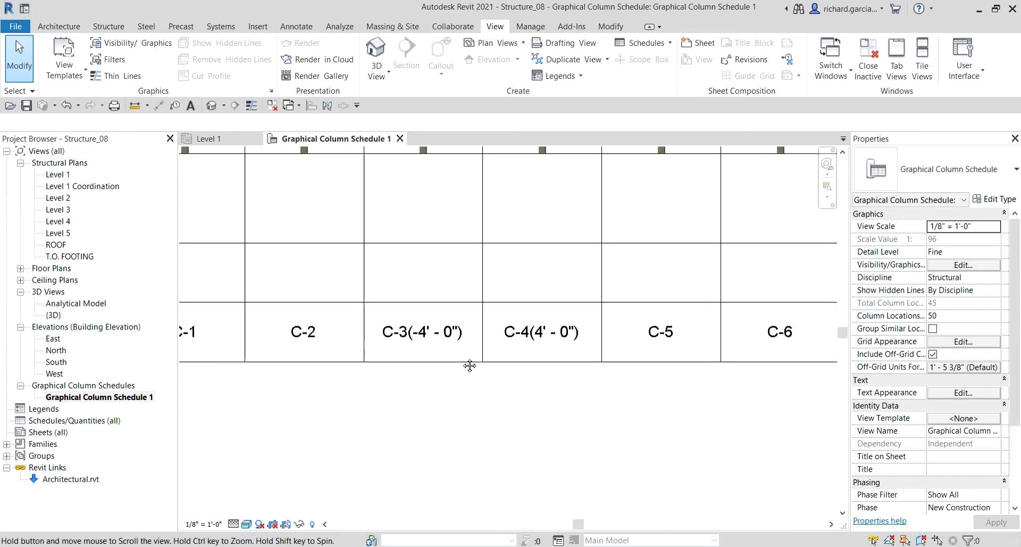
scroll(438, 360, up, 2)
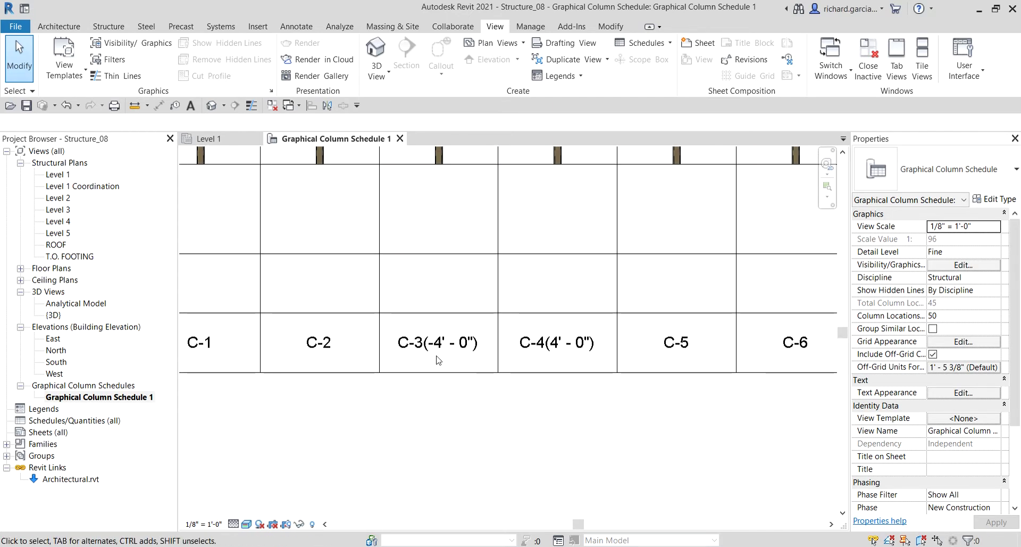
- Select the offset columns C-3 and C-4 in turn to inspect their properties, and clear the selection
scroll(438, 361, down, 4)
click(433, 282)
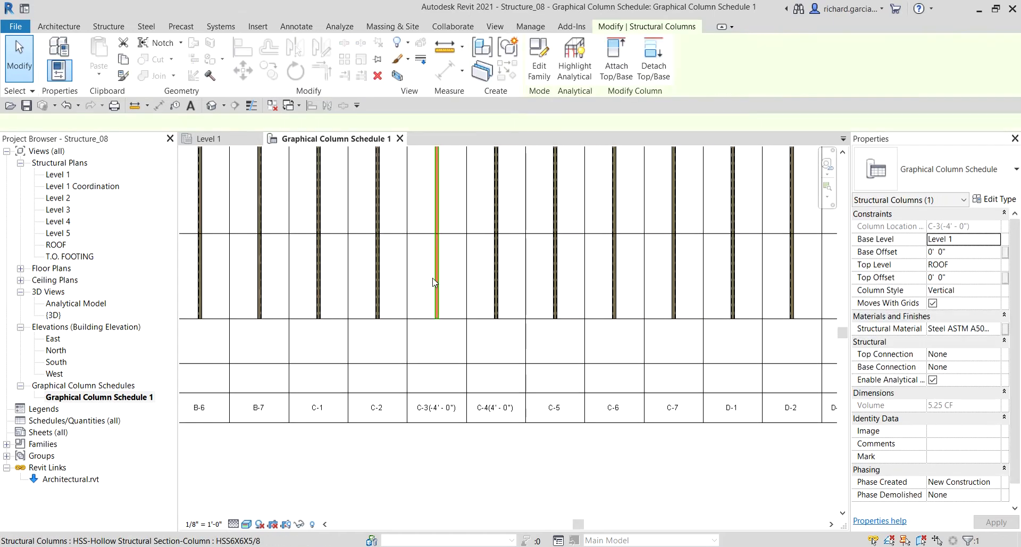
click(496, 266)
scroll(468, 362, down, 4)
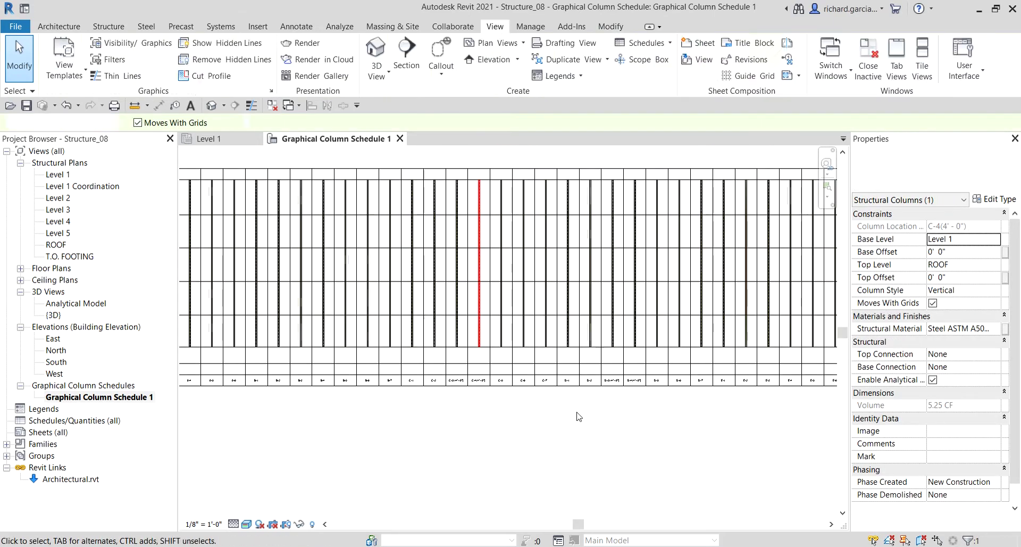
click(579, 416)
- Check the location marks of the offset columns D-3 and D-4, and review the entire schedule with its view properties
scroll(605, 357, up, 5)
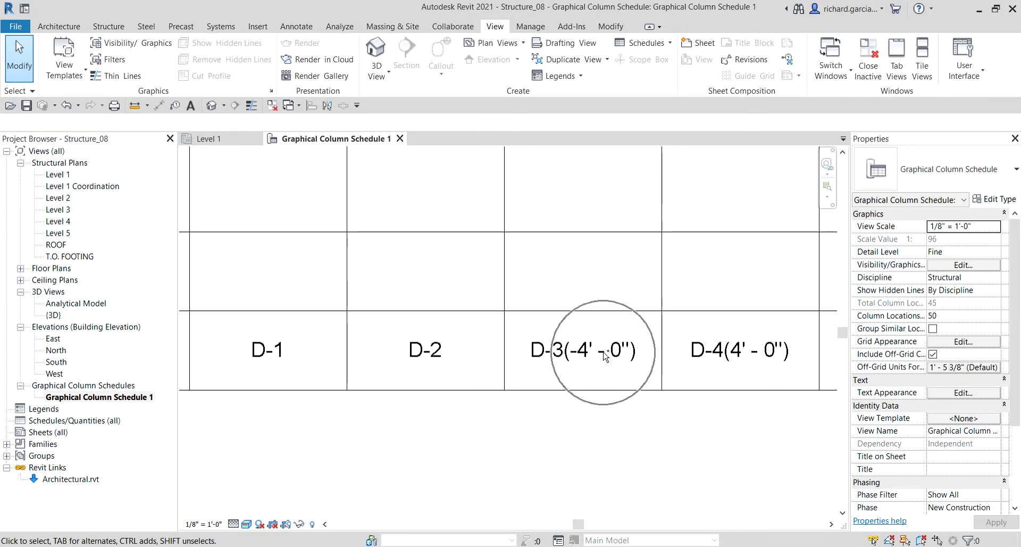
scroll(553, 457, down, 5)
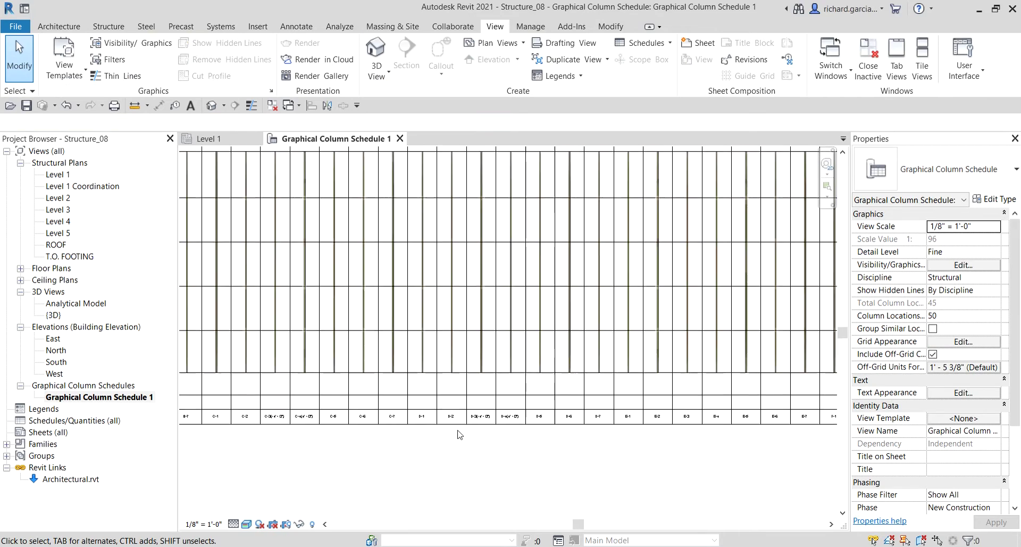
scroll(460, 433, down, 4)
middle_drag(461, 430, 520, 373)
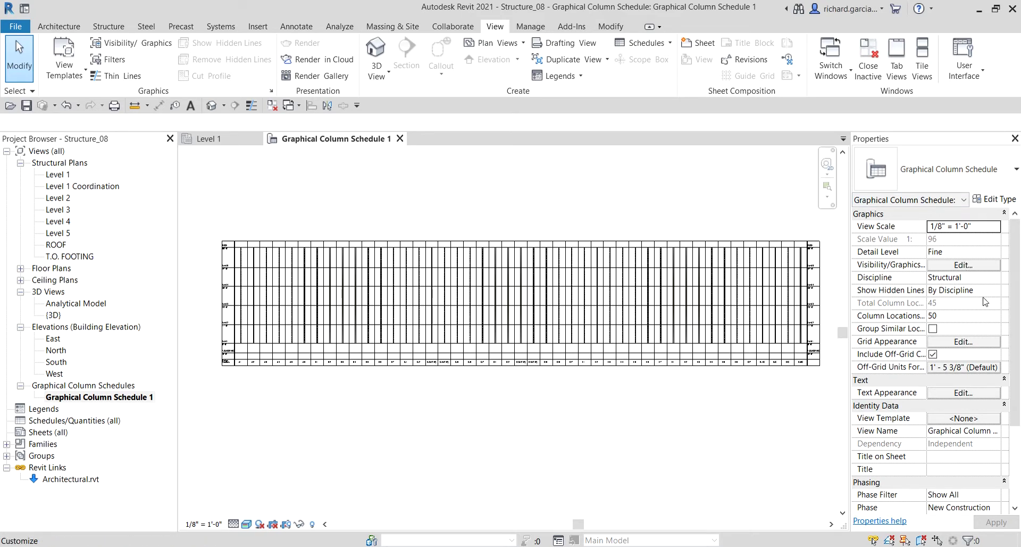
scroll(983, 308, down, 2)
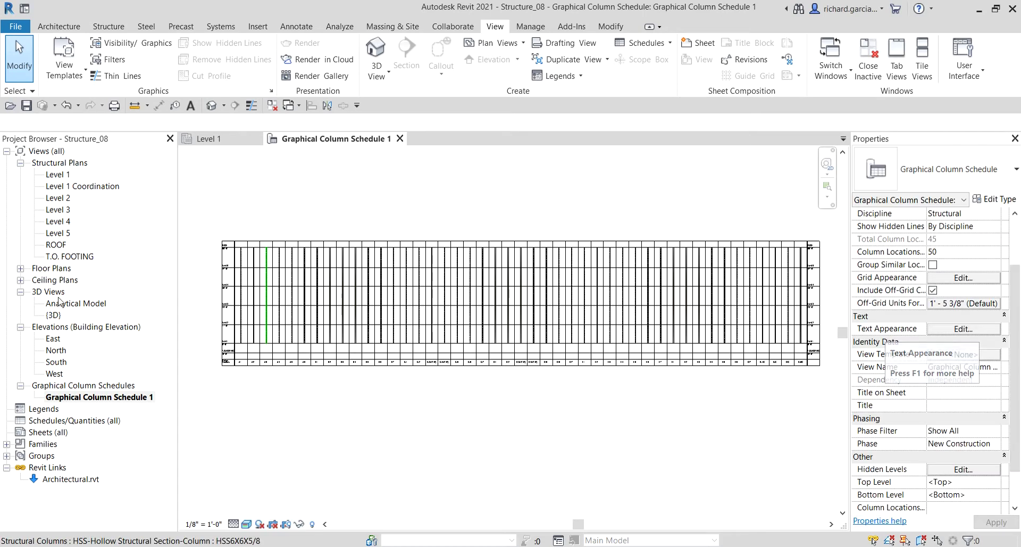
- Open the column schedule's text appearance settings and make the title text bold
scroll(221, 255, up, 5)
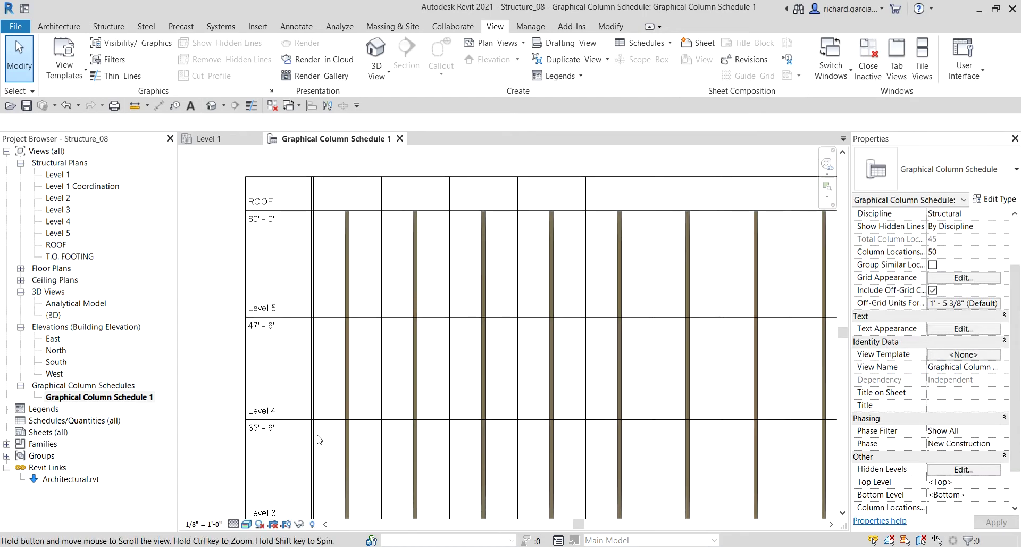
middle_drag(317, 435, 432, 75)
middle_drag(418, 365, 410, 292)
scroll(411, 292, up, 3)
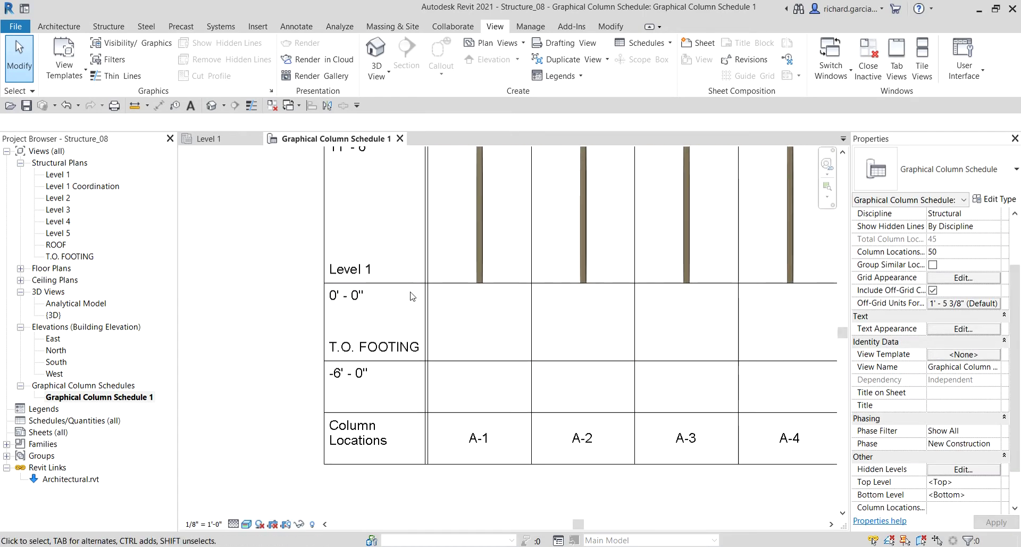
click(952, 330)
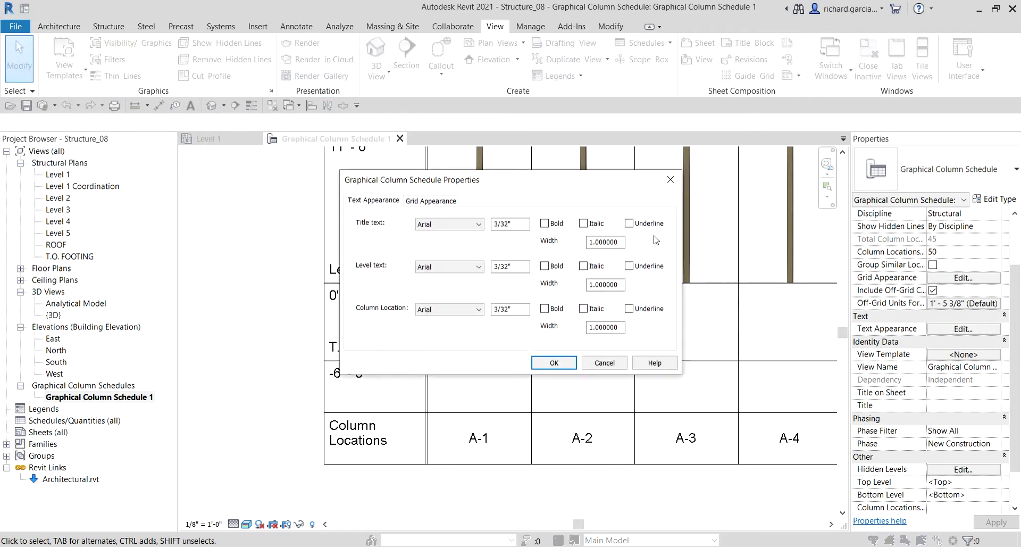
drag(456, 179, 611, 160)
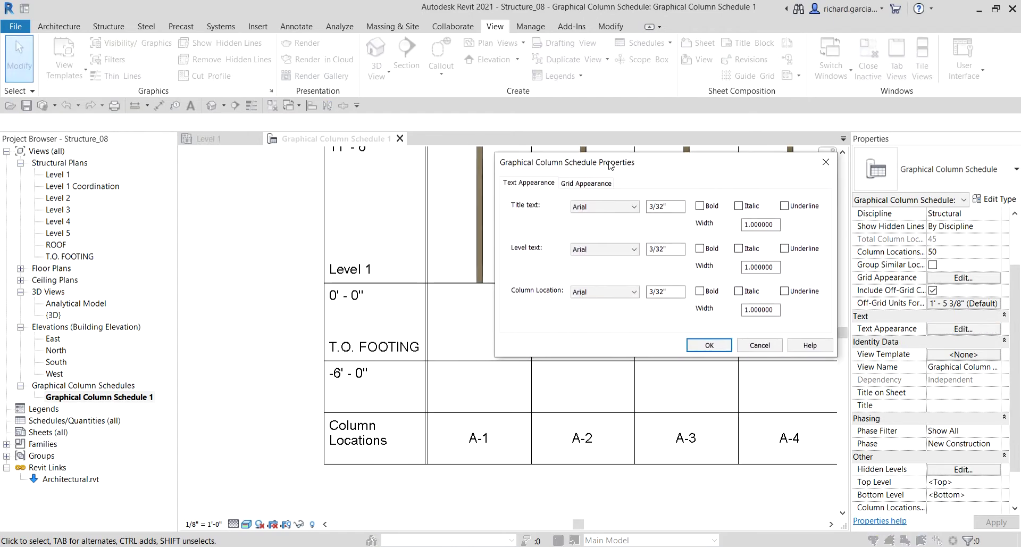
click(593, 212)
click(700, 208)
- Set the width factor of the title, level and column location text to 0.8 and apply the text settings
double_click(780, 224)
text(.8)
double_click(769, 266)
text(.8)
double_click(776, 308)
text(.8)
click(713, 347)
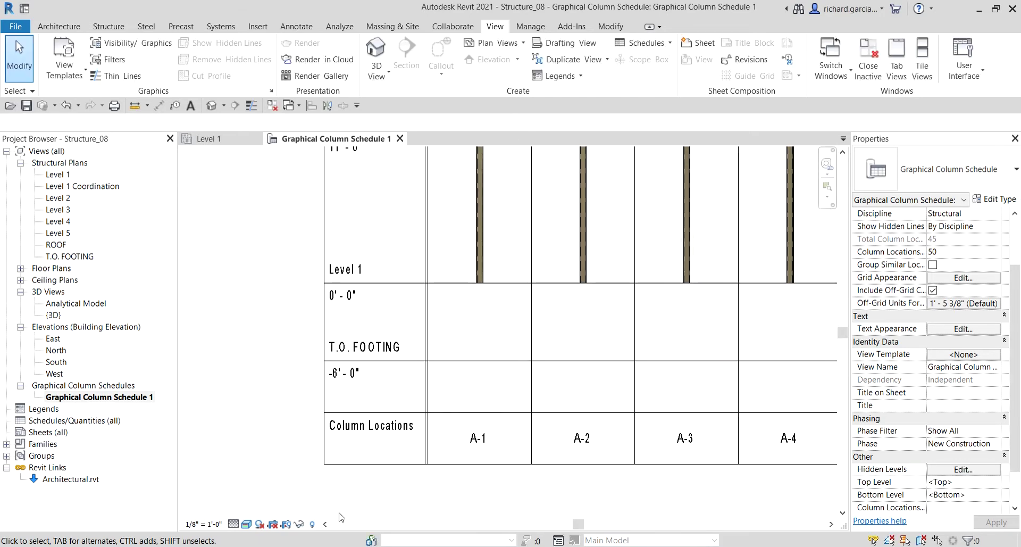
- Examine the reformatted level and column location text across the full length of the schedule
scroll(372, 426, up, 2)
scroll(372, 426, down, 5)
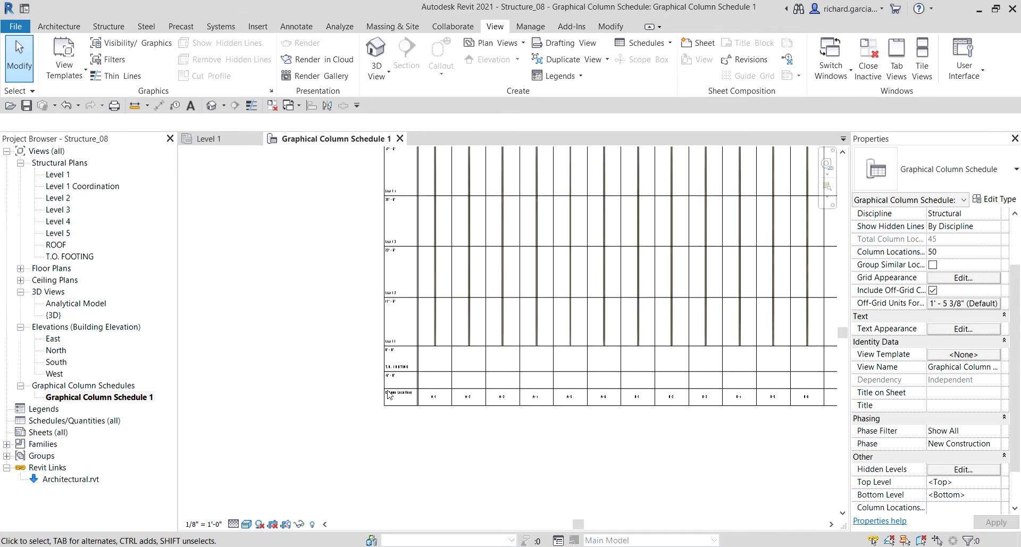
scroll(388, 395, down, 2)
middle_drag(643, 399, 481, 356)
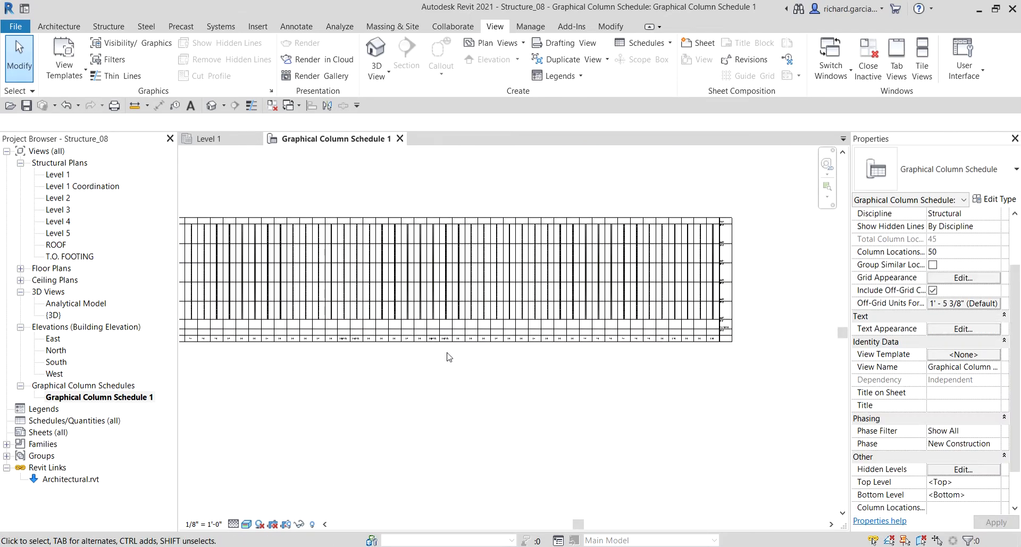
scroll(731, 359, up, 4)
scroll(732, 364, down, 3)
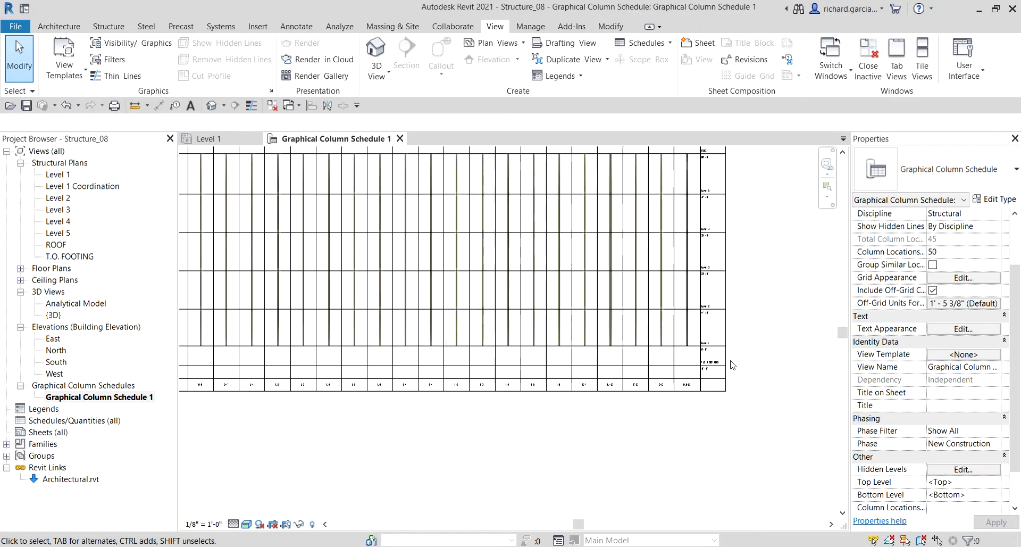
scroll(731, 364, down, 1)
- Limit the schedule's structural material types to Steel only
click(867, 142)
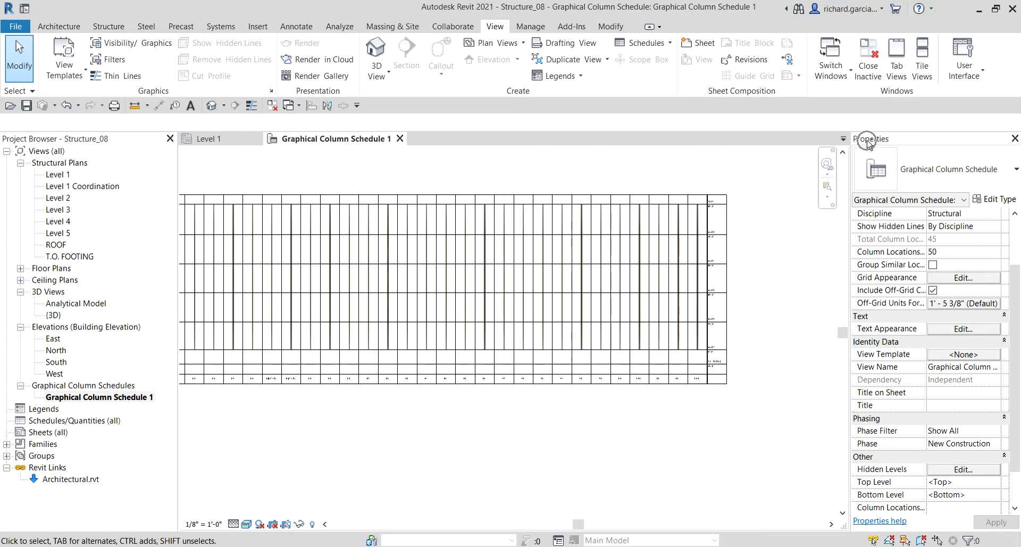
scroll(950, 392, down, 2)
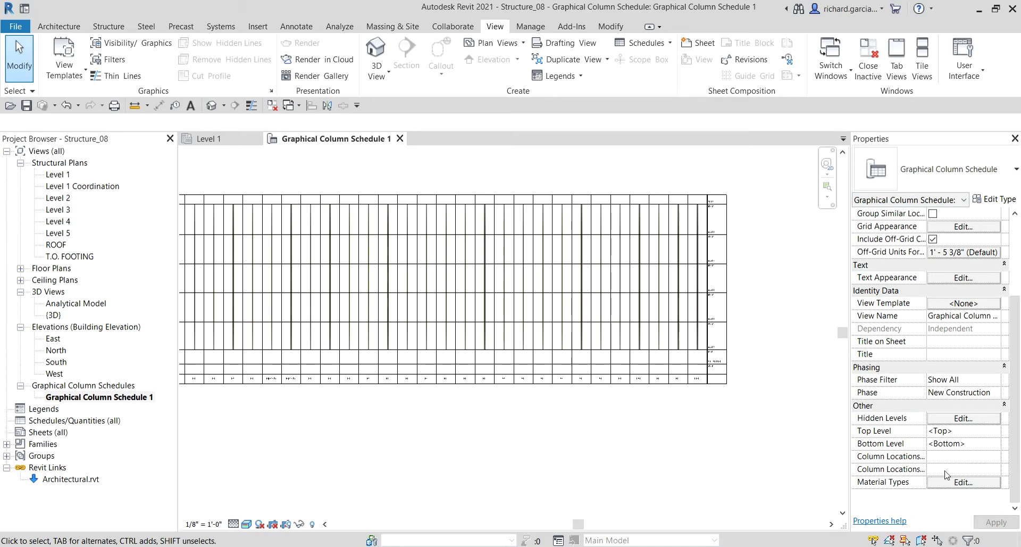
click(959, 489)
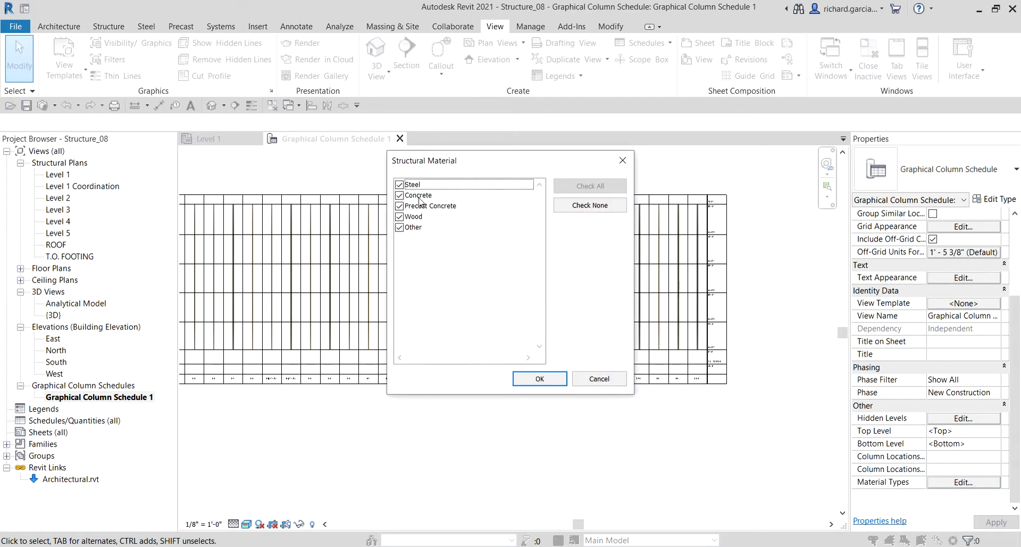
click(590, 206)
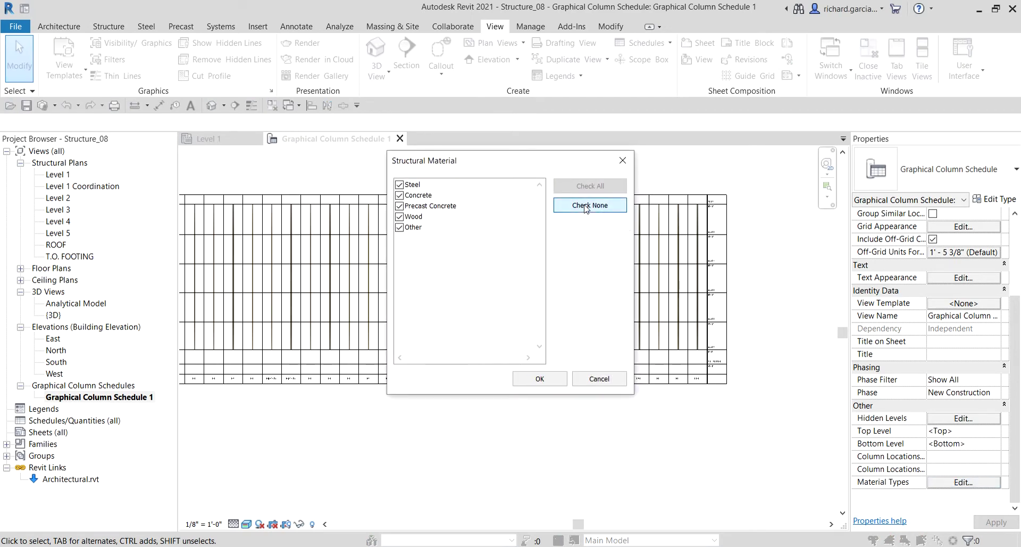
click(399, 184)
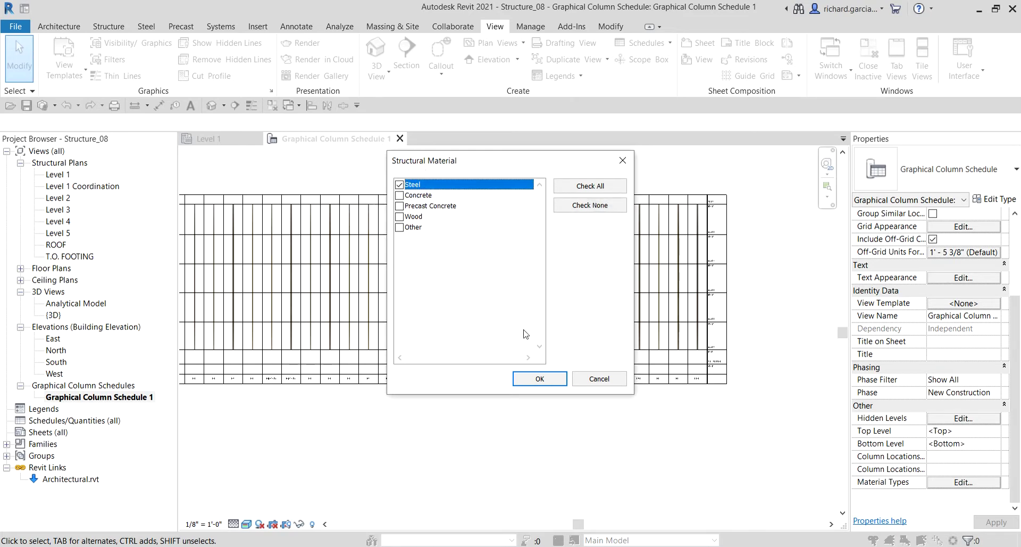
click(539, 379)
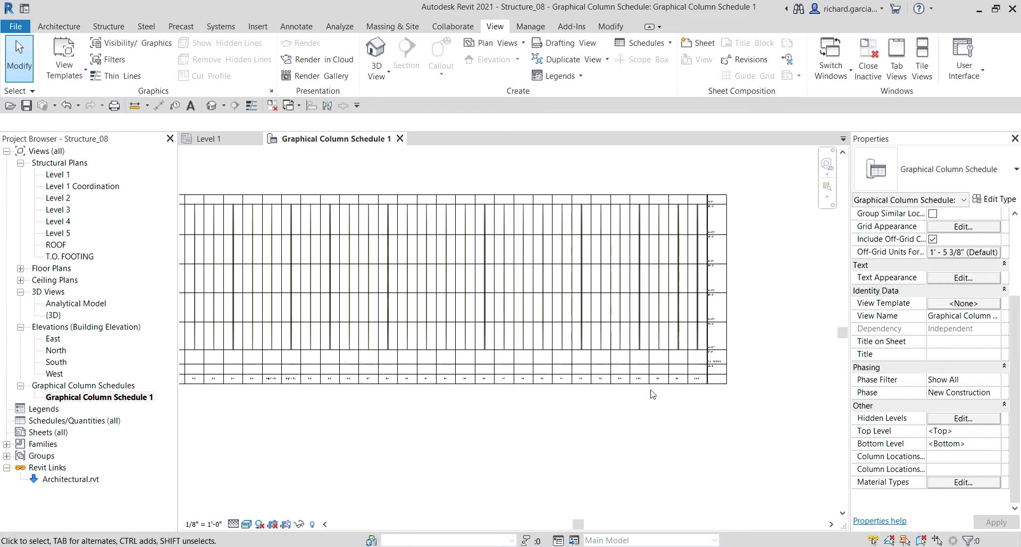
- Review the columns and their location marks across the whole material-filtered schedule
scroll(662, 325, up, 5)
scroll(662, 324, up, 6)
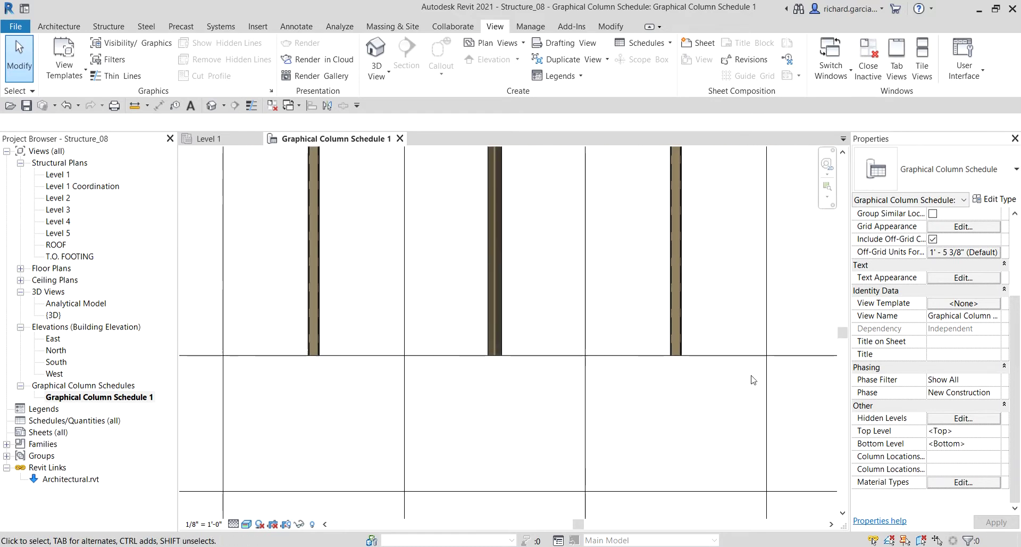
scroll(555, 419, down, 10)
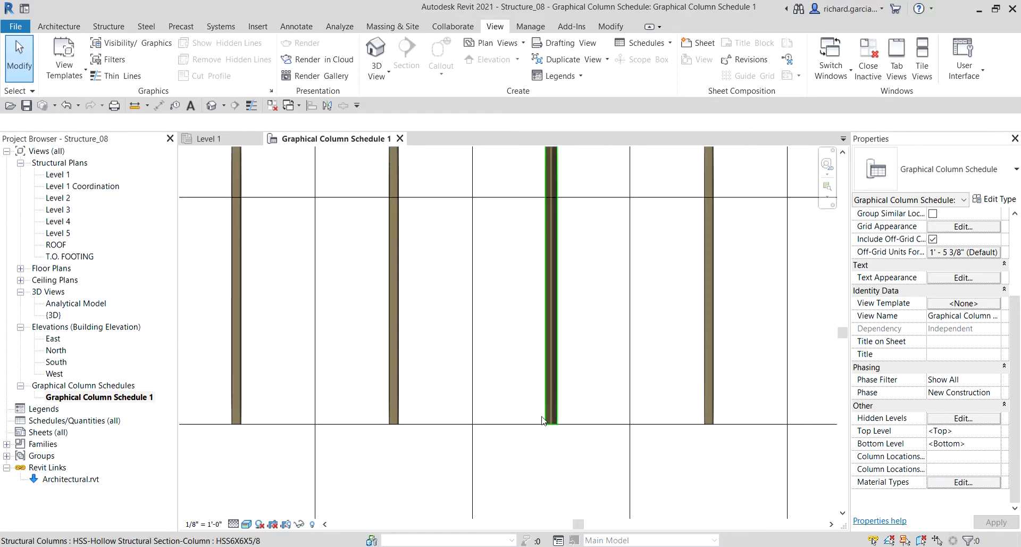
scroll(414, 384, down, 2)
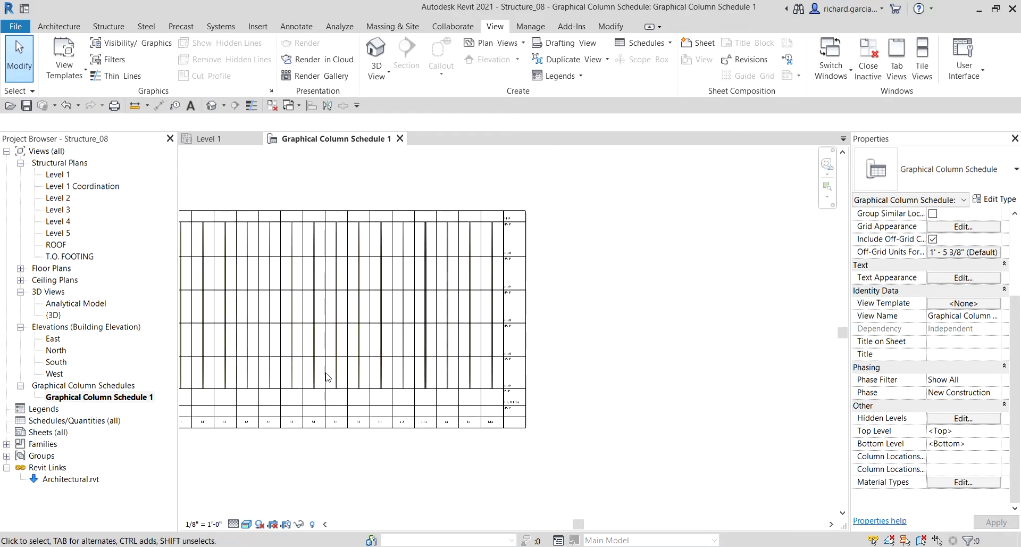
middle_drag(335, 381, 426, 369)
scroll(419, 362, down, 1)
middle_drag(356, 361, 480, 360)
scroll(415, 352, down, 2)
middle_drag(392, 355, 484, 355)
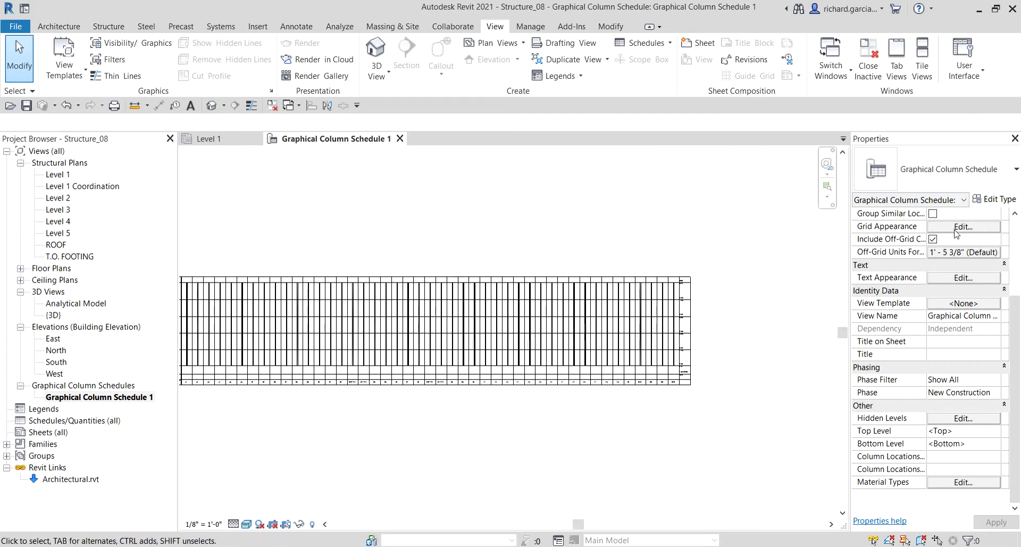
middle_drag(340, 355, 436, 355)
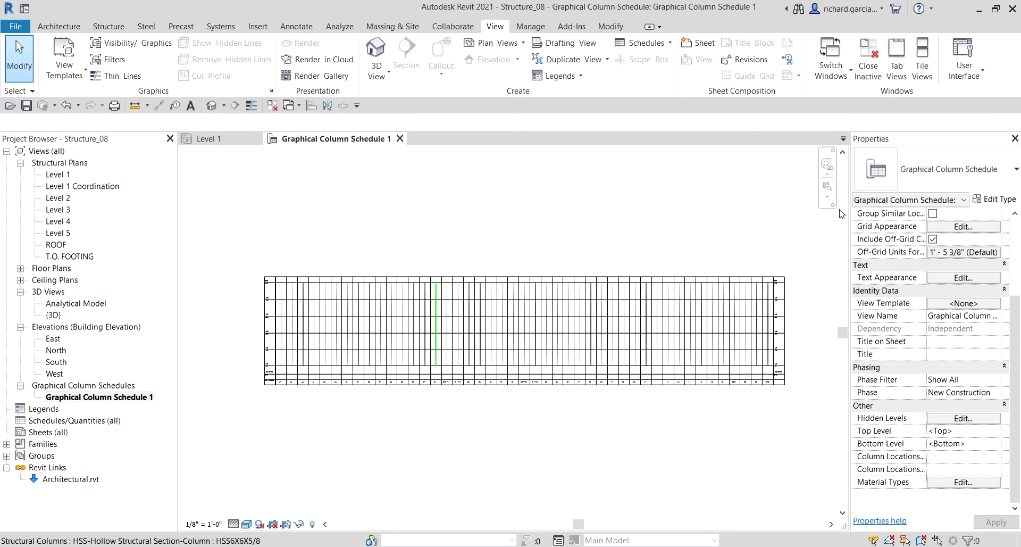
- Open the Level 1 structural plan at the empty area east of the building
scroll(962, 267, up, 3)
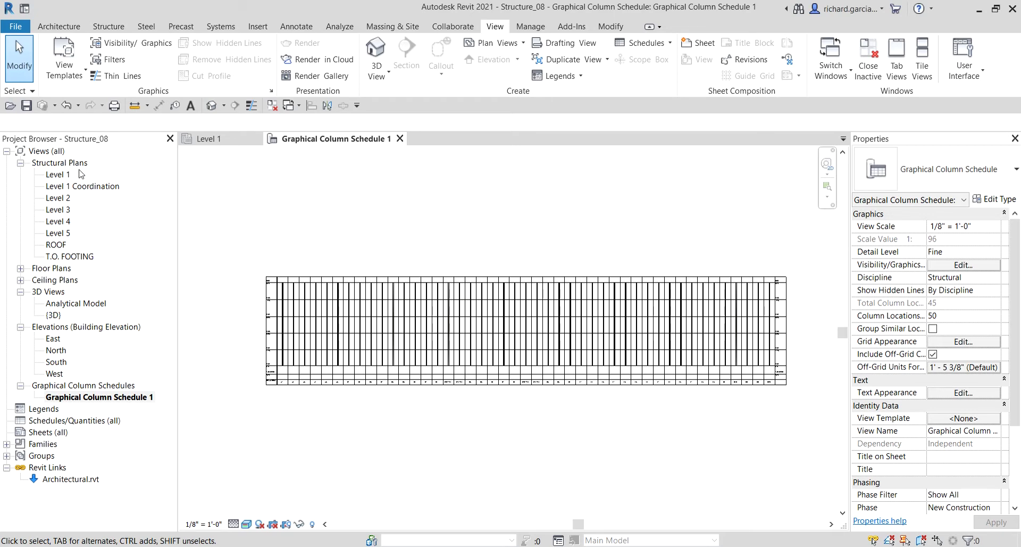
double_click(53, 174)
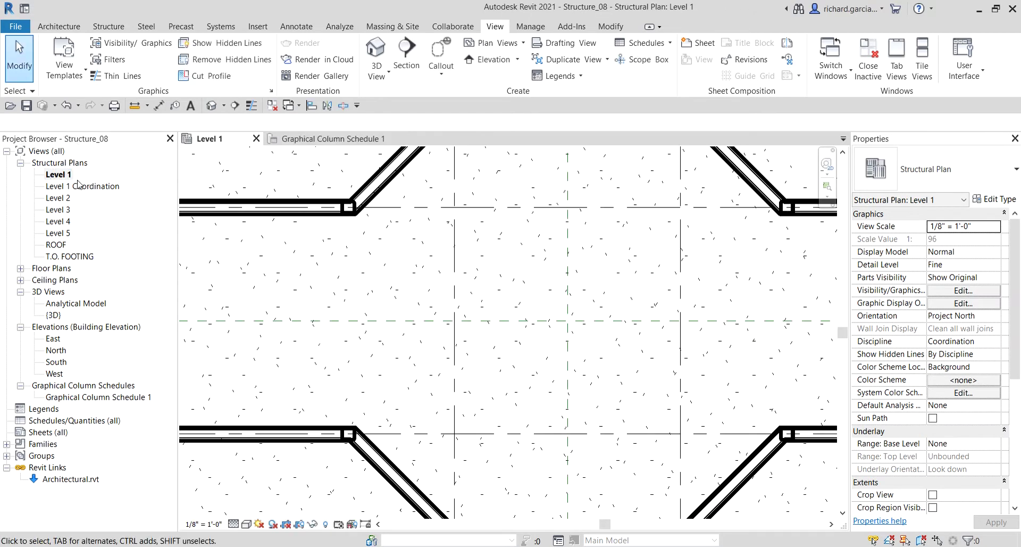
scroll(384, 303, down, 5)
scroll(538, 315, up, 5)
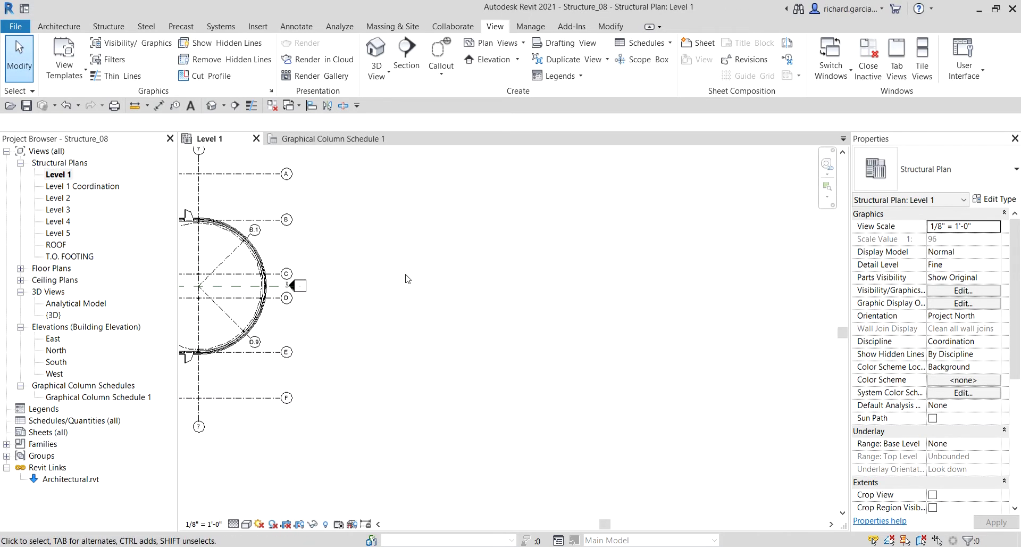
middle_drag(548, 249, 509, 285)
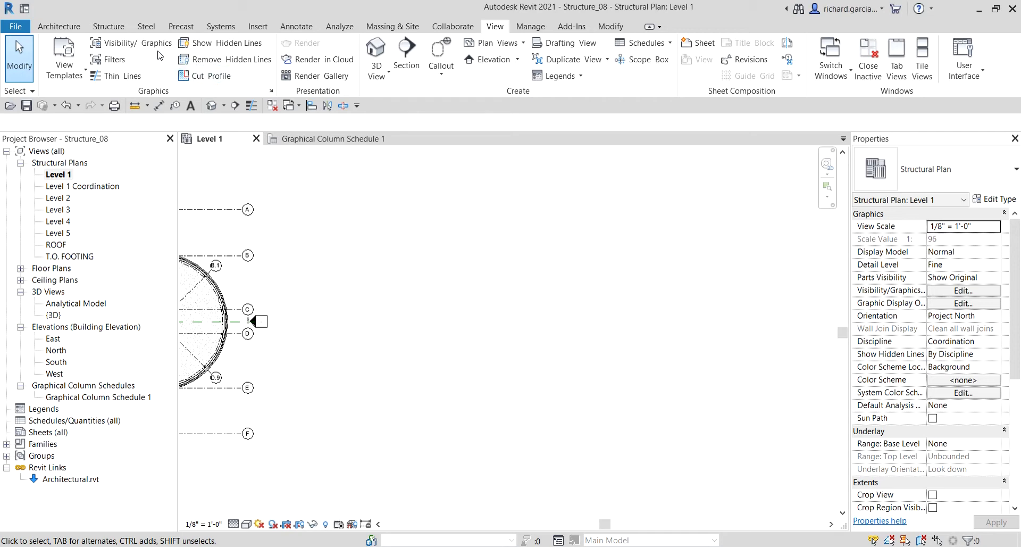
- Draw a straight vertical grid line in the empty area east of the building, spanning roughly from grid A to grid F
click(58, 26)
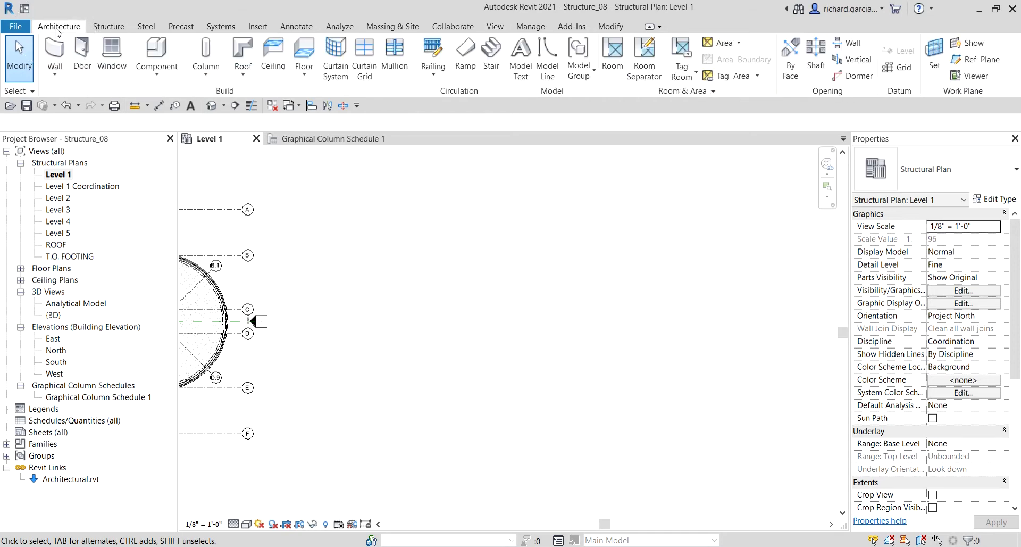
click(896, 67)
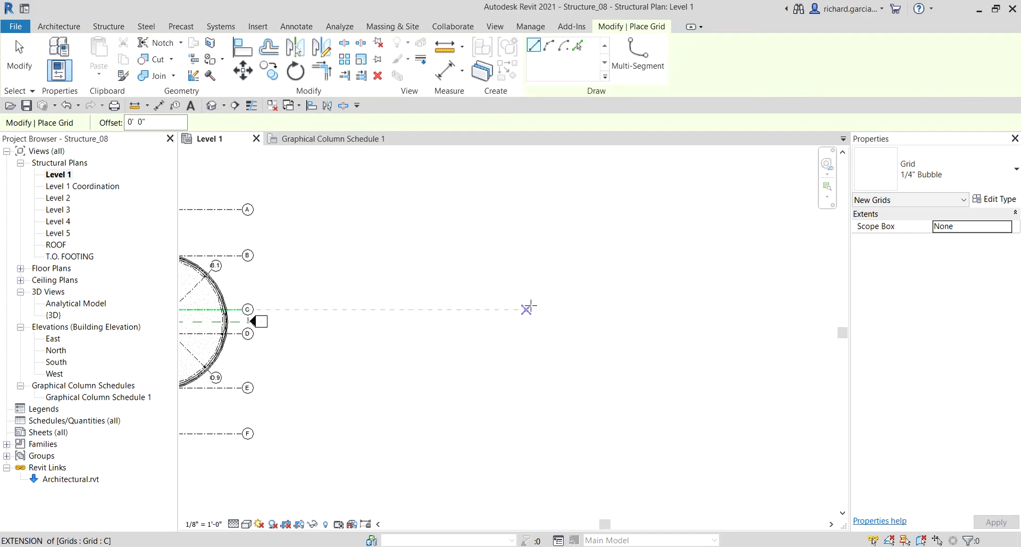
scroll(484, 274, up, 2)
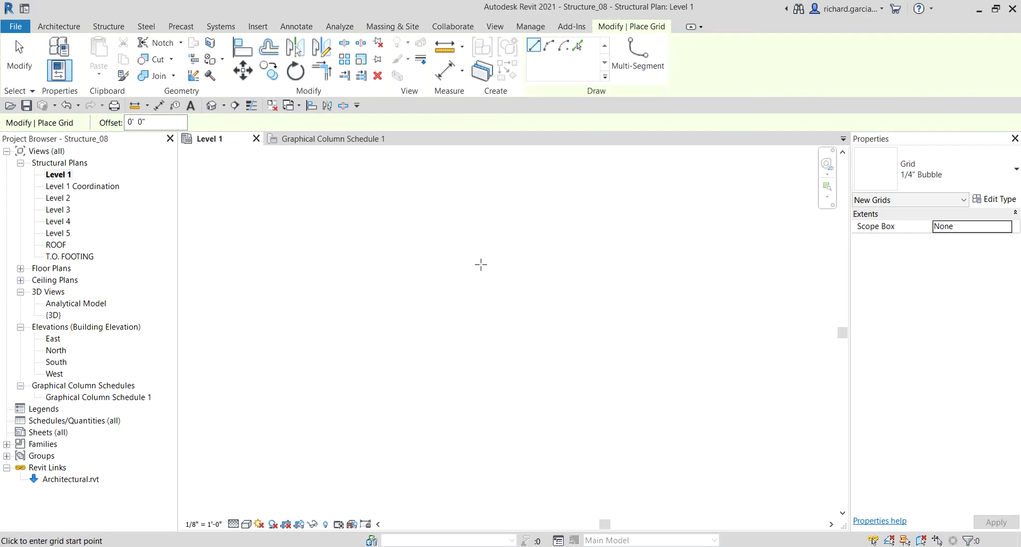
click(475, 185)
middle_drag(502, 253, 524, 266)
scroll(481, 349, down, 2)
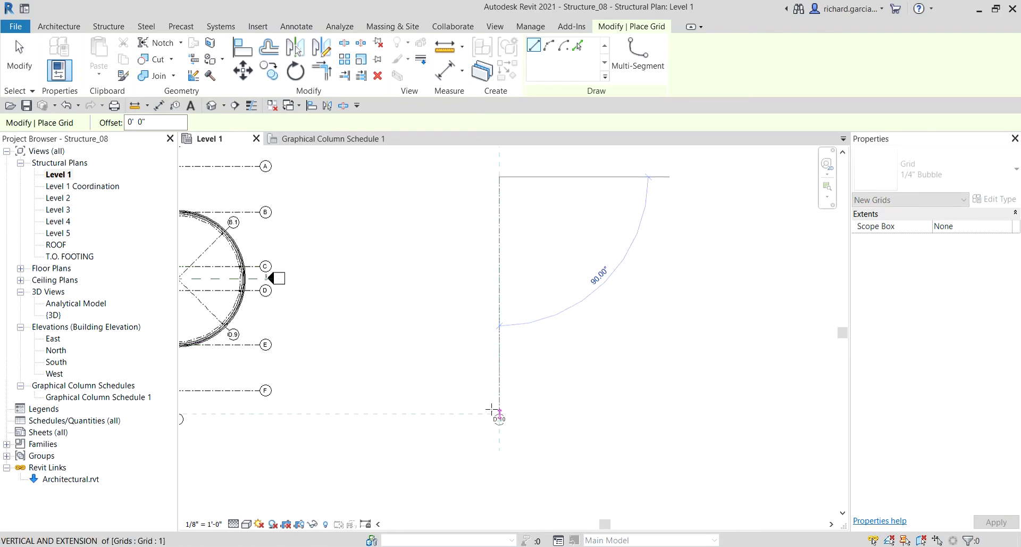
click(499, 387)
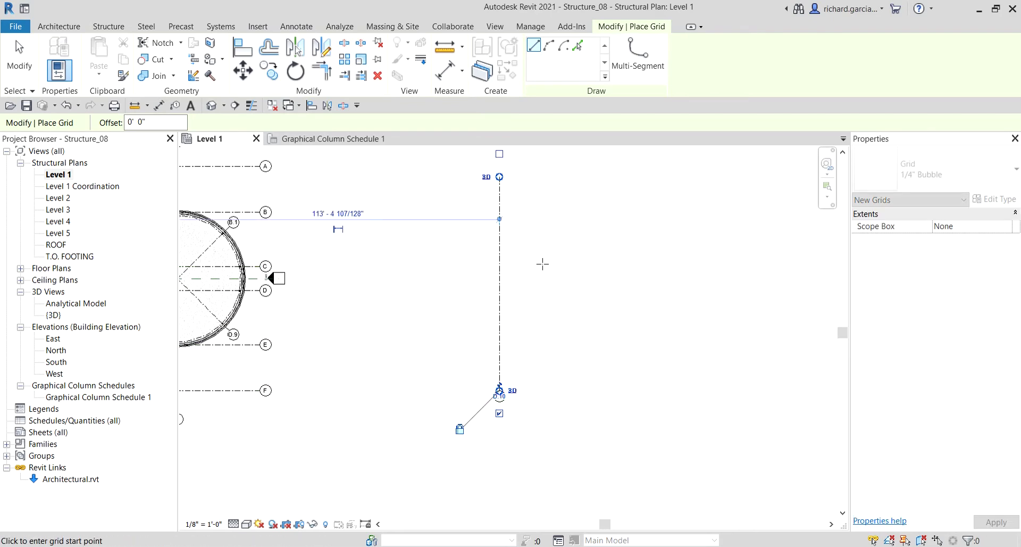
key(Escape)
key(Escape)
- Turn on the grid bubble at the upper end of the new vertical grid line and clear the selection
click(500, 174)
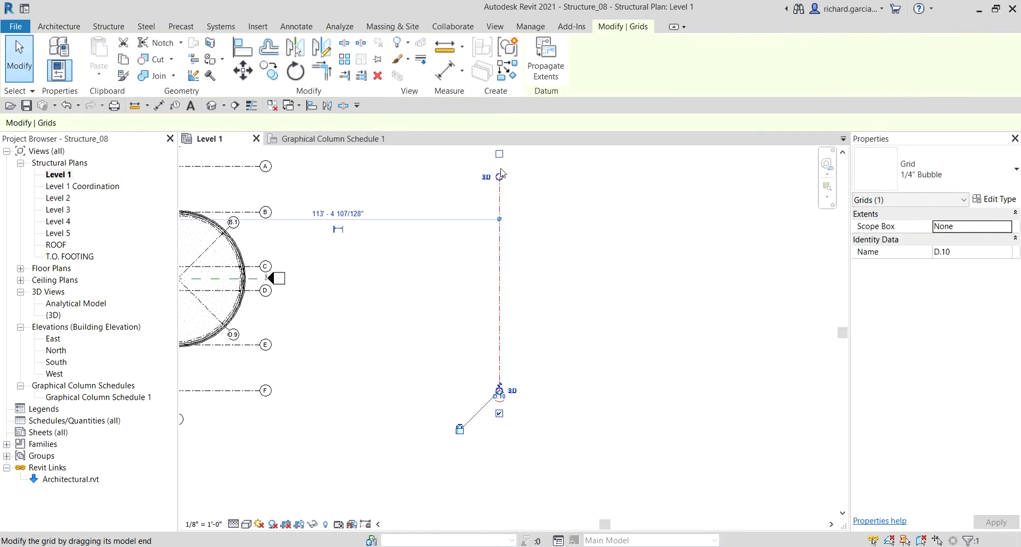
key(Escape)
scroll(499, 154, up, 1)
click(501, 194)
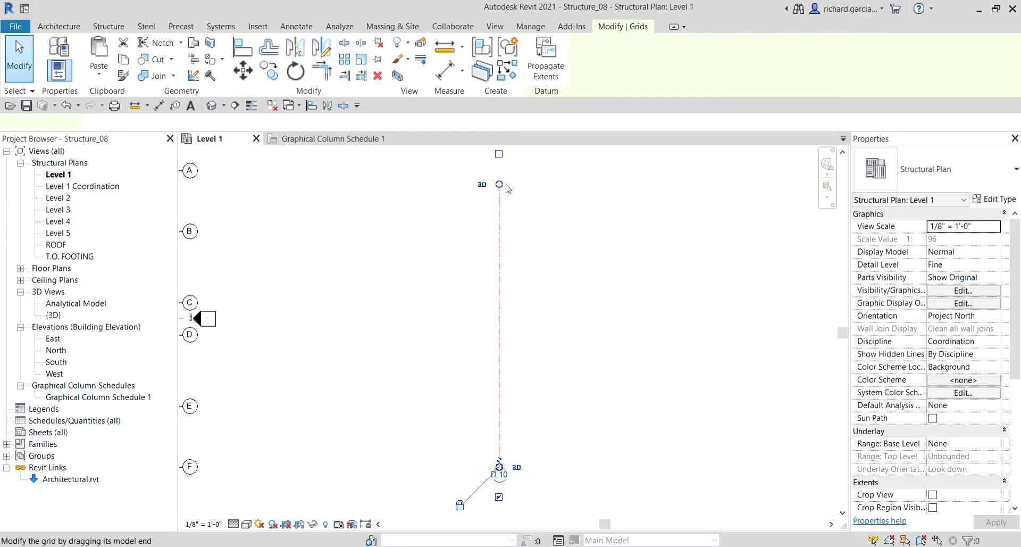
middle_drag(513, 184, 513, 202)
click(500, 171)
key(Escape)
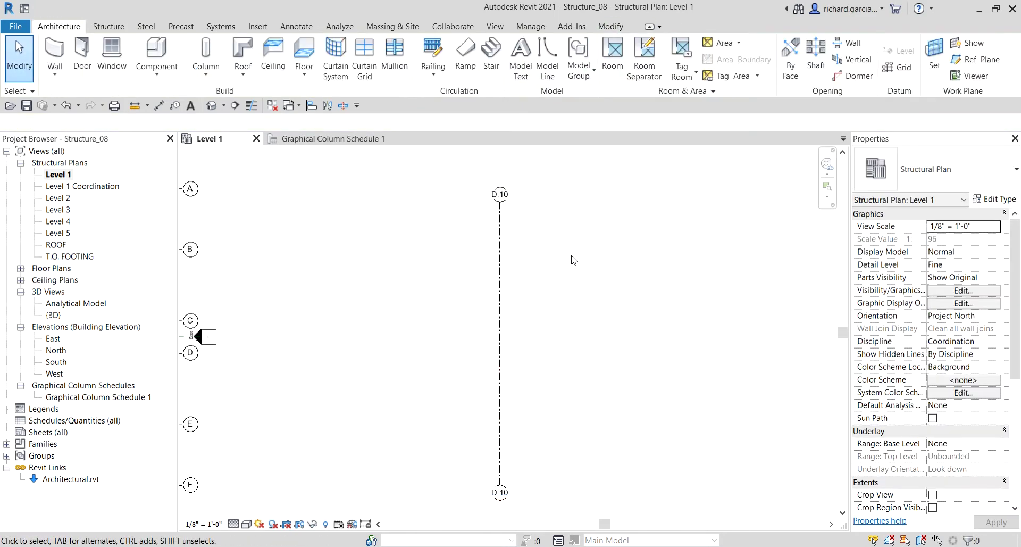
click(500, 247)
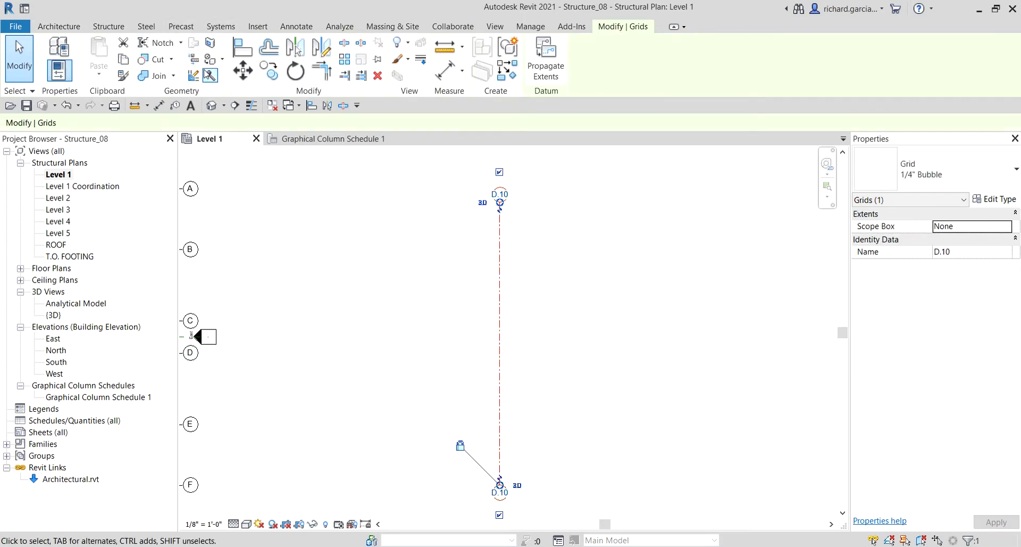
key(Escape)
scroll(511, 181, up, 4)
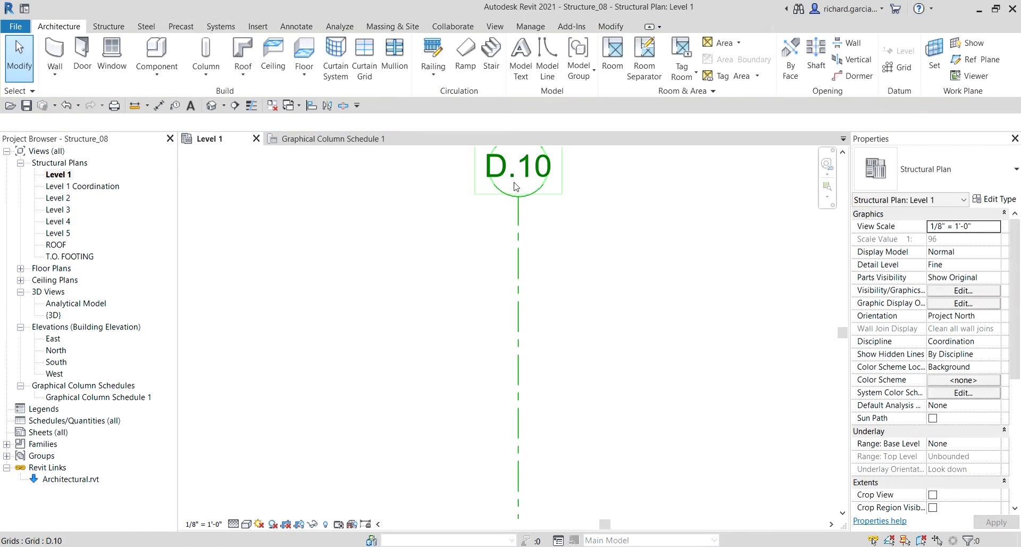
click(523, 170)
click(524, 169)
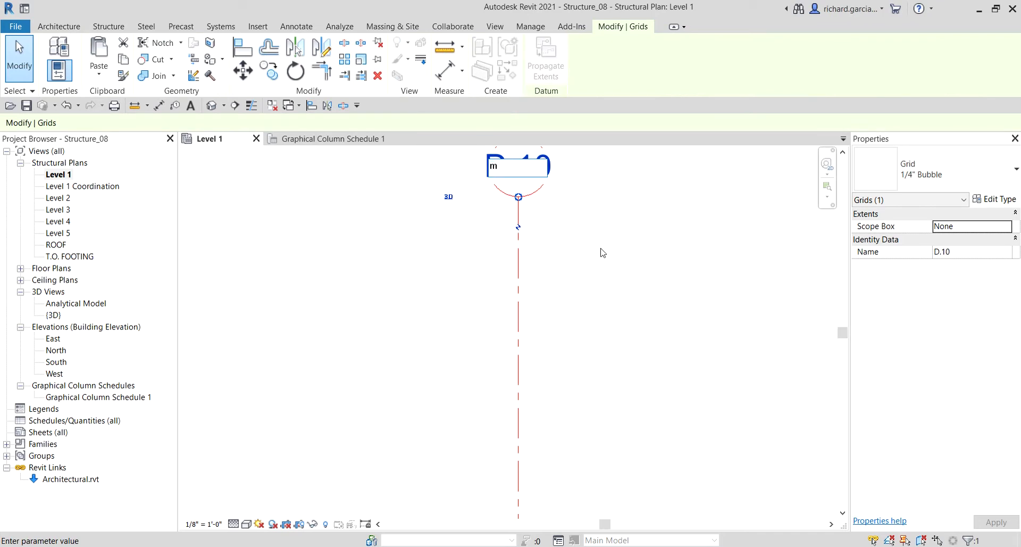
key(BackSpace)
key(Caps_Lock)
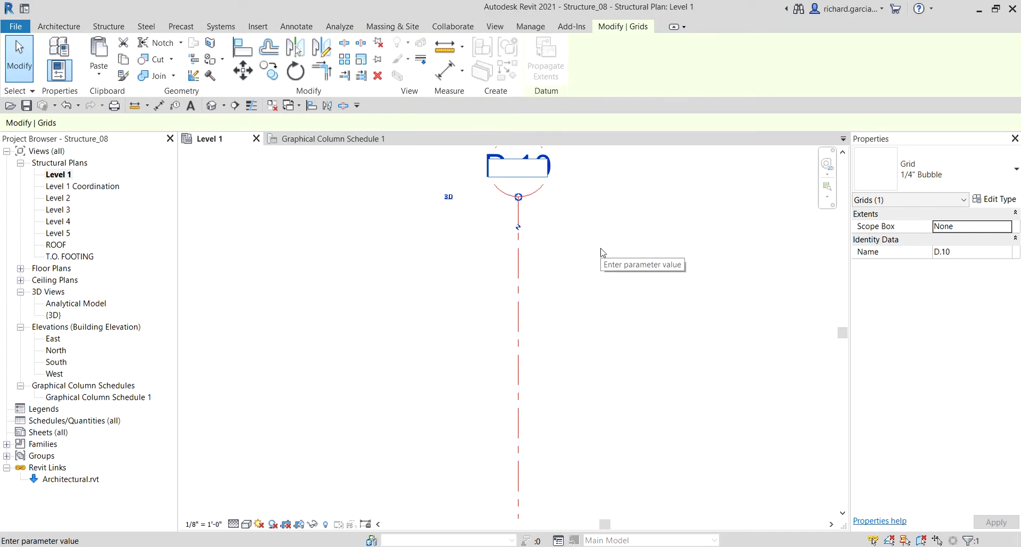
key(Return)
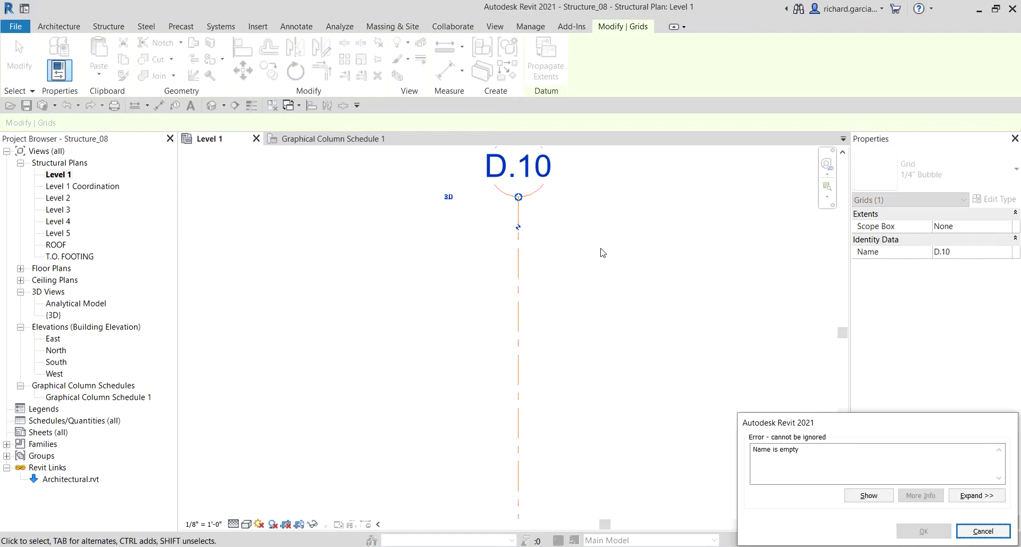
key(Return)
- Rename the new vertical grid line as M and clear the selection
click(528, 169)
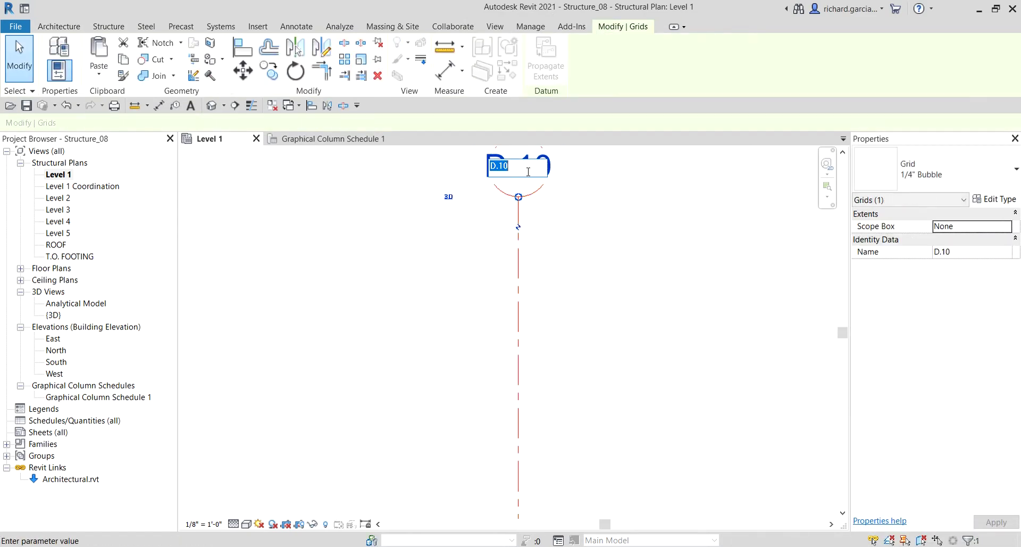
key(Return)
scroll(577, 273, down, 2)
click(601, 274)
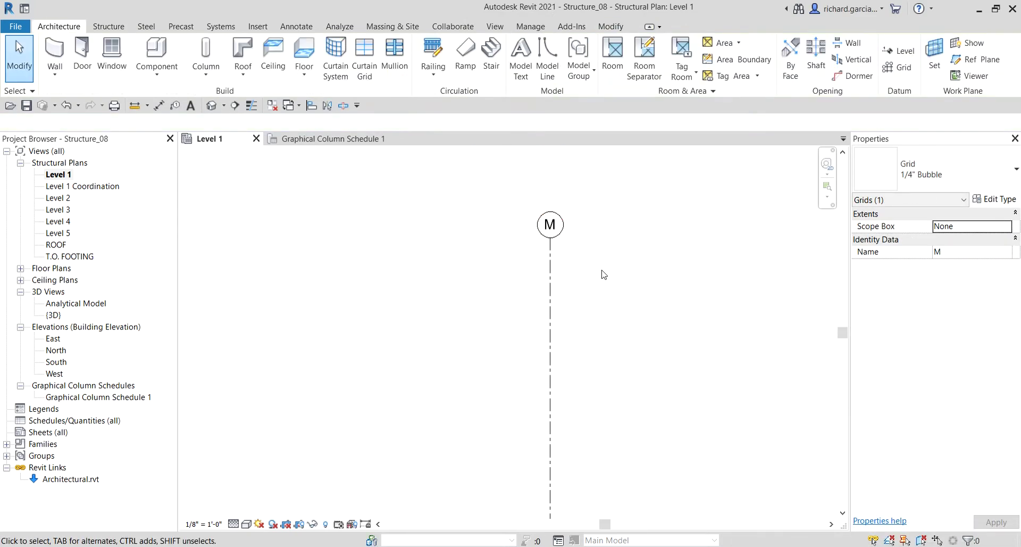
- Copy grid line M horizontally to the east twice at 10' spacing, with the Constrain and Multiple options on
click(549, 283)
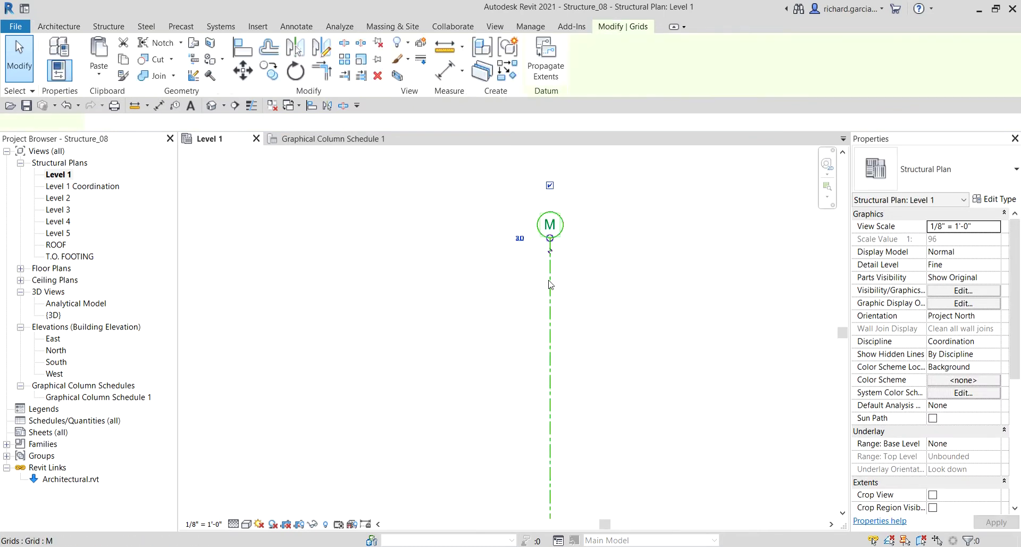
click(269, 69)
click(175, 123)
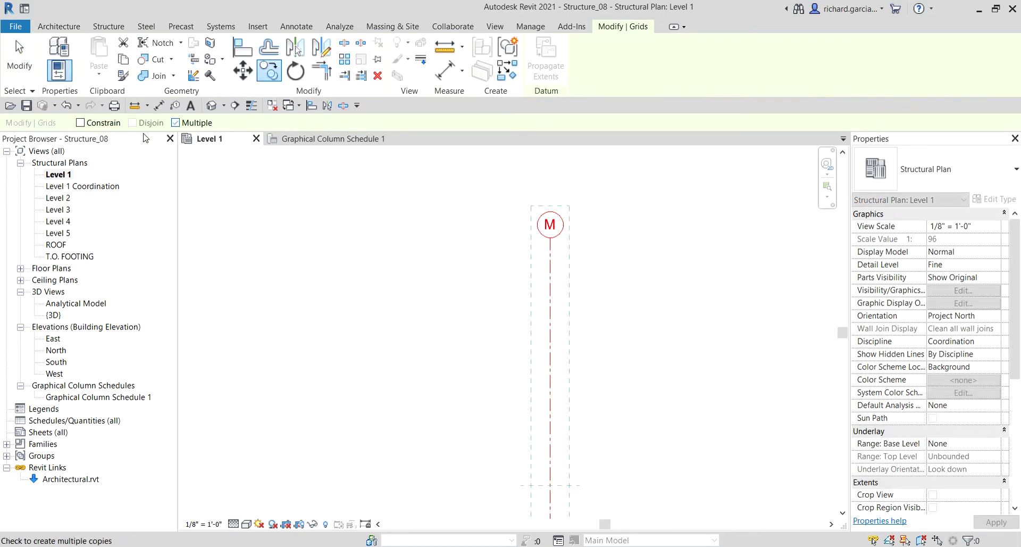
click(85, 126)
click(560, 275)
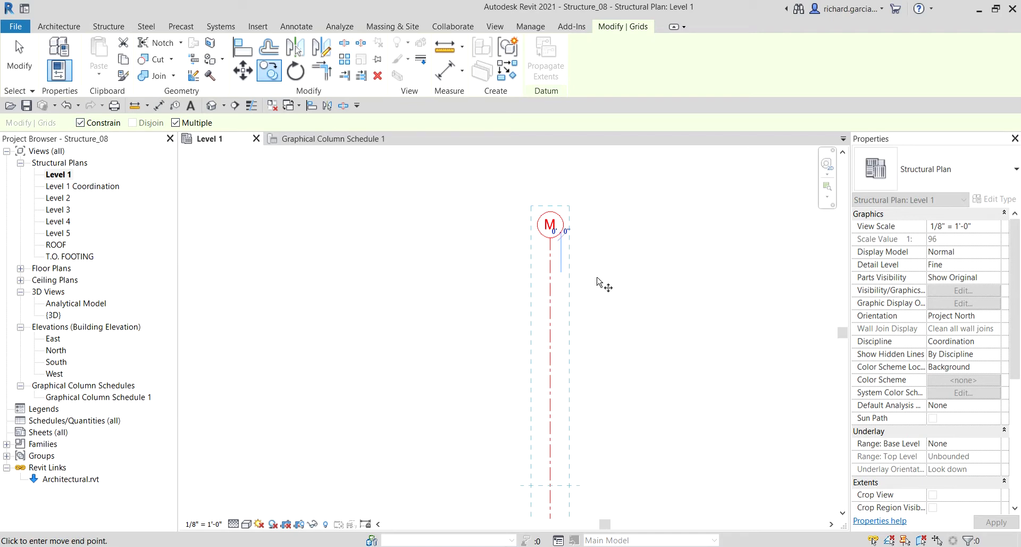
scroll(665, 276, down, 1)
middle_drag(665, 276, 561, 262)
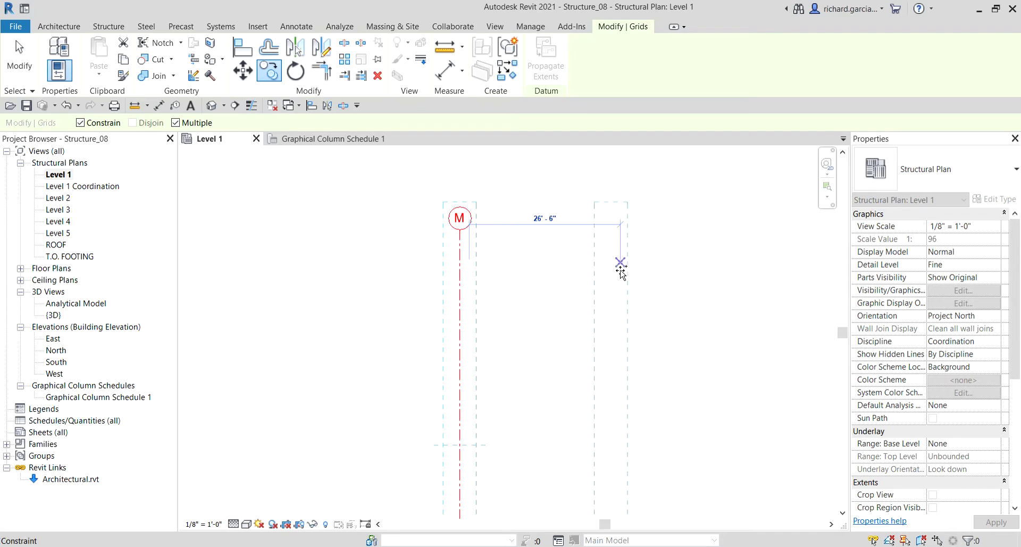
text(10)
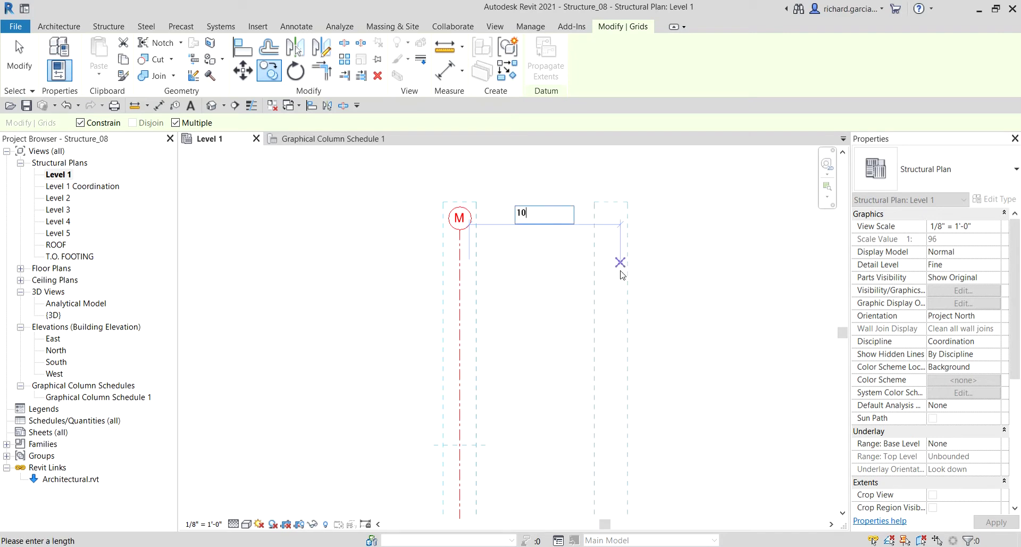
key(Return)
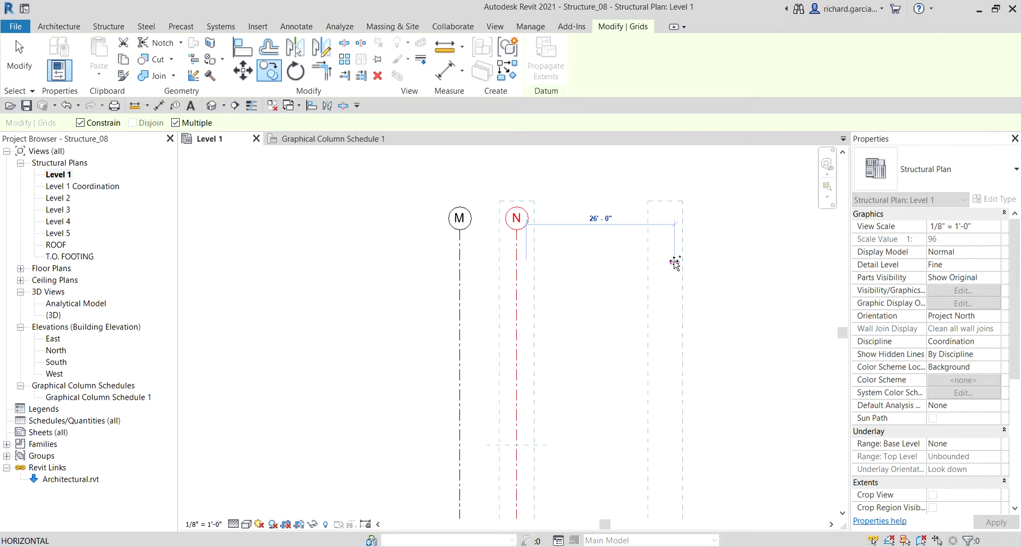
text(10)
key(Return)
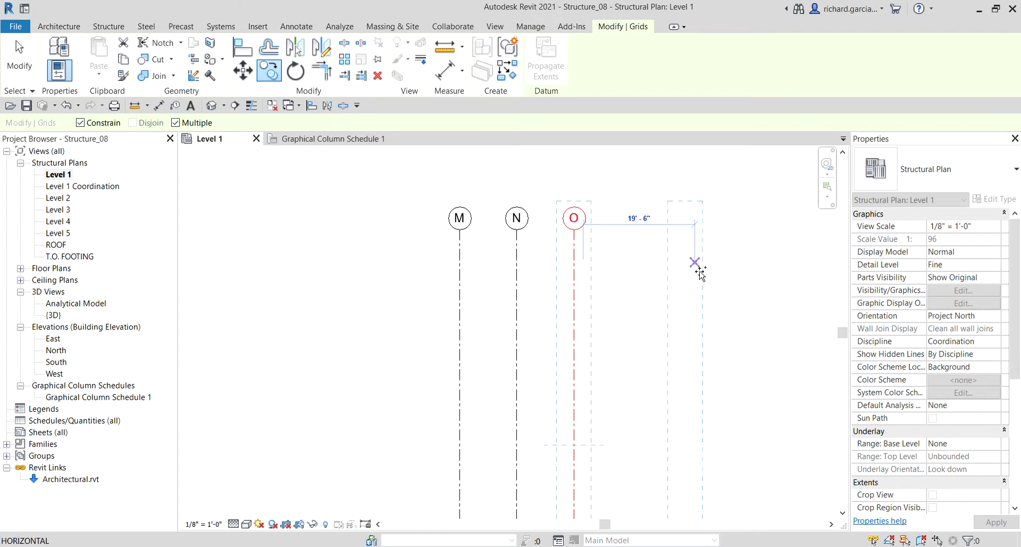
- Copy the easternmost grid line another 50' to the east and end the Copy command
middle_drag(679, 285, 452, 289)
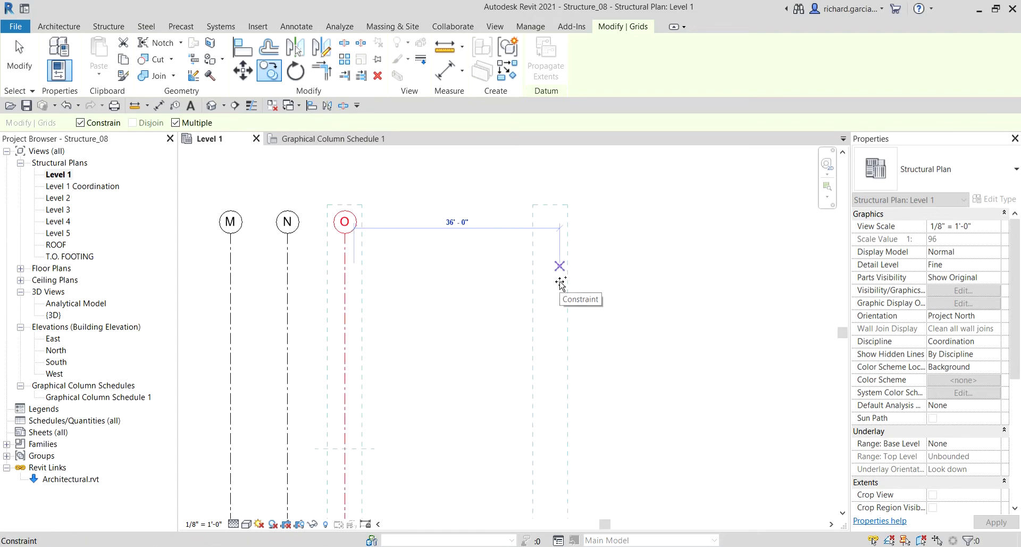
text(50)
key(Return)
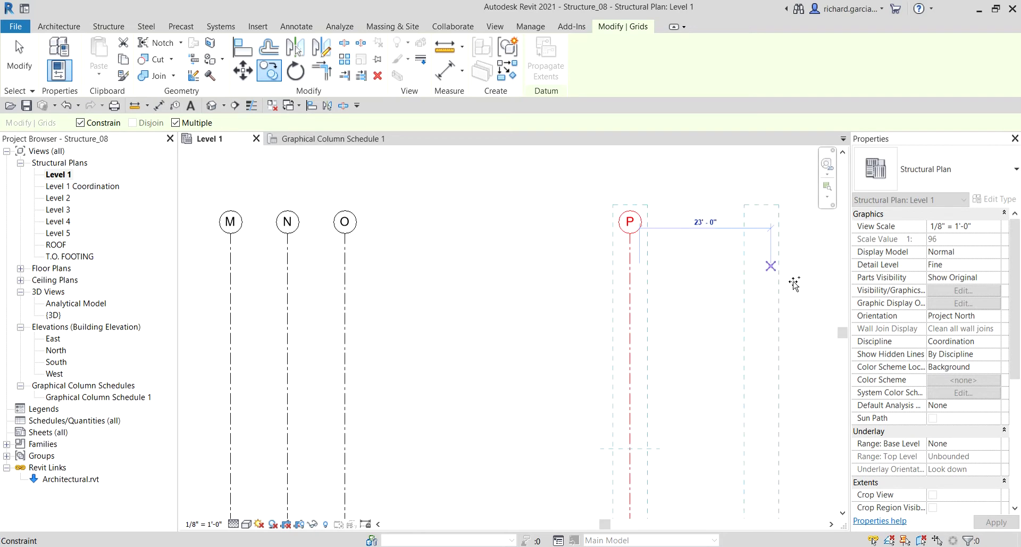
scroll(753, 277, down, 1)
scroll(753, 274, down, 2)
middle_drag(774, 280, 534, 289)
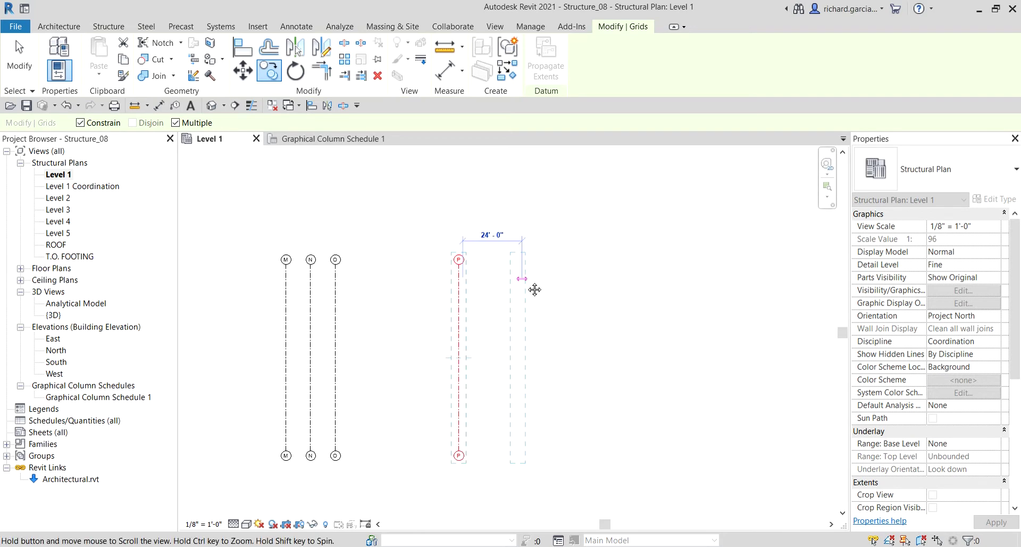
key(Escape)
key(Escape)
- Delete the easternmost grid line P
scroll(441, 317, up, 2)
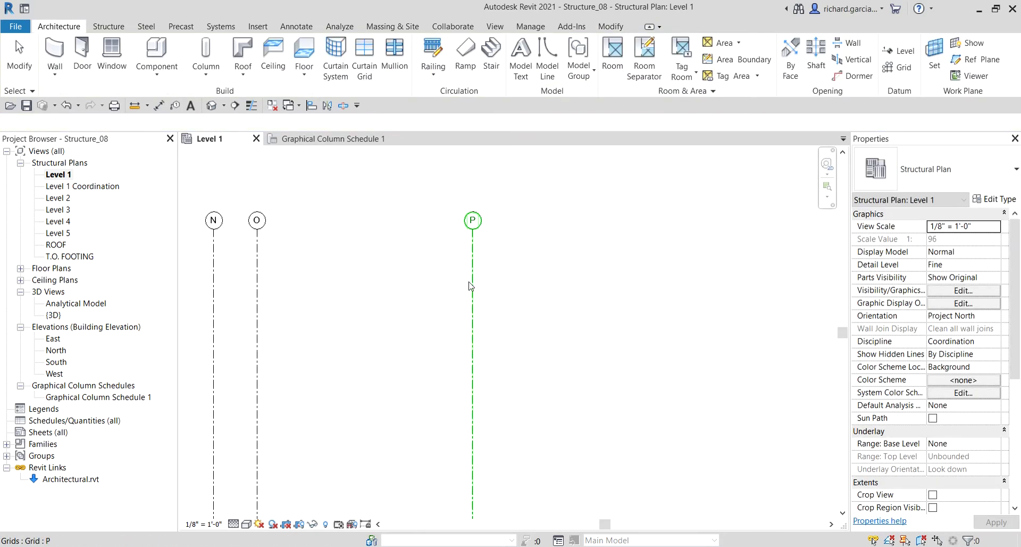
click(472, 271)
key(Delete)
- Copy grid line O horizontally to the east twice at 30' spacing and end the Copy command
click(257, 319)
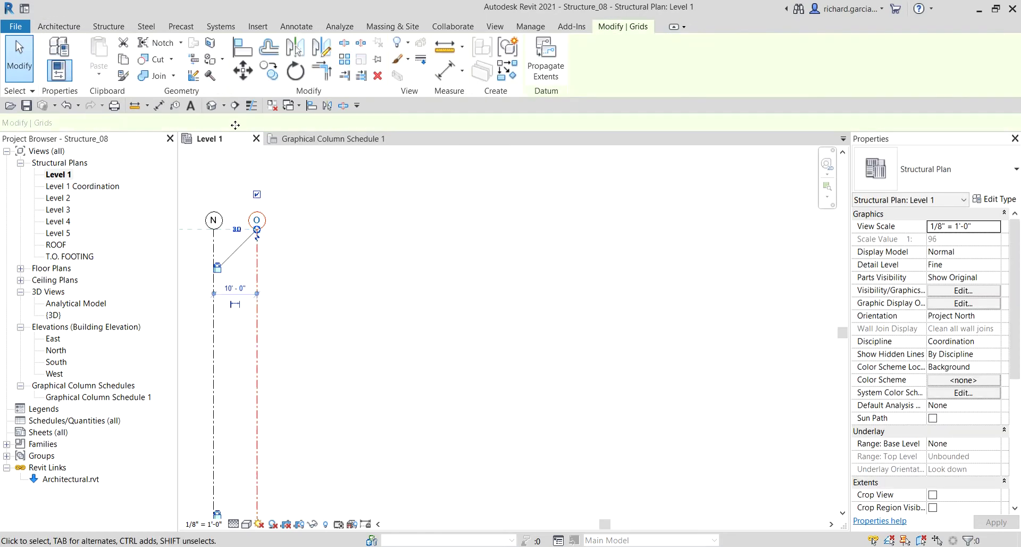
click(276, 77)
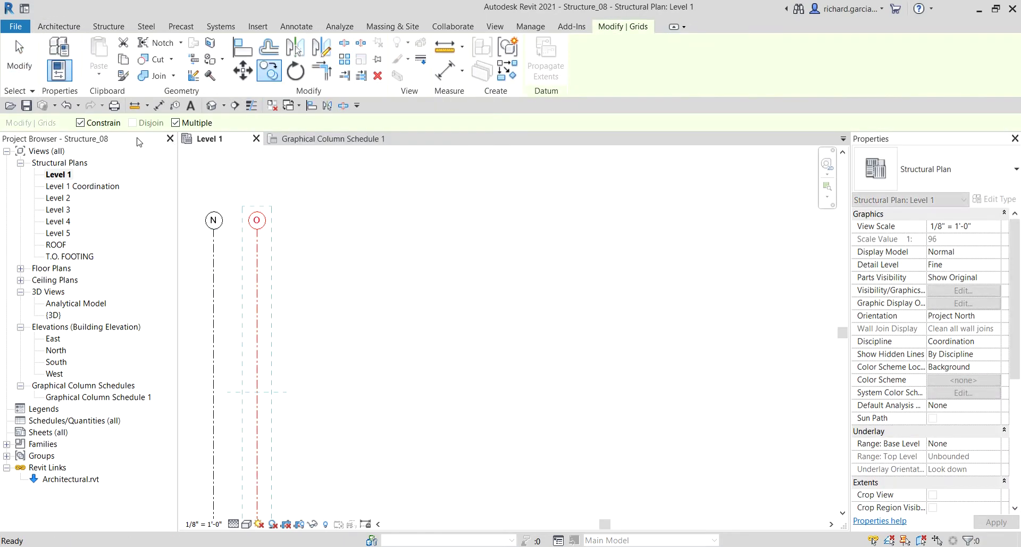
click(302, 288)
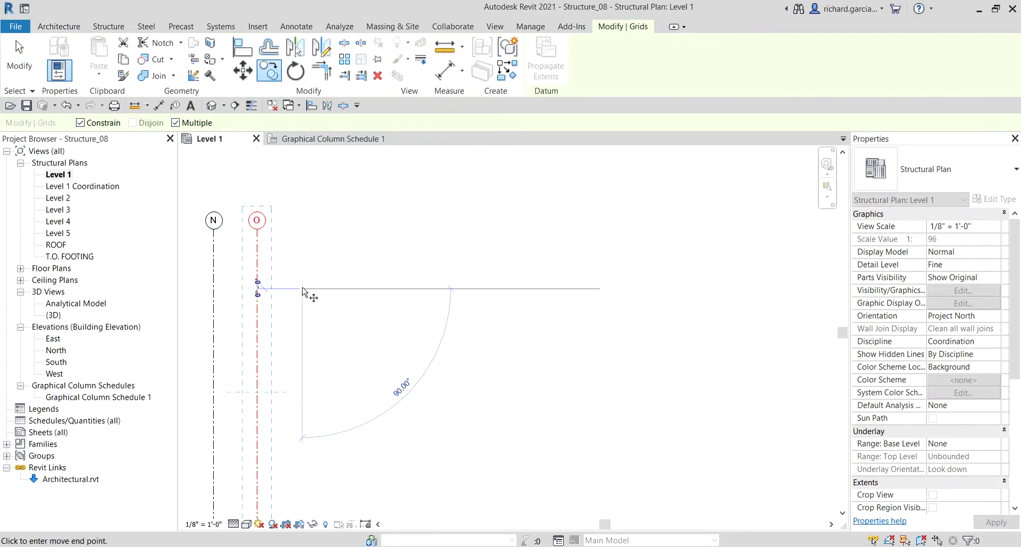
text(3)
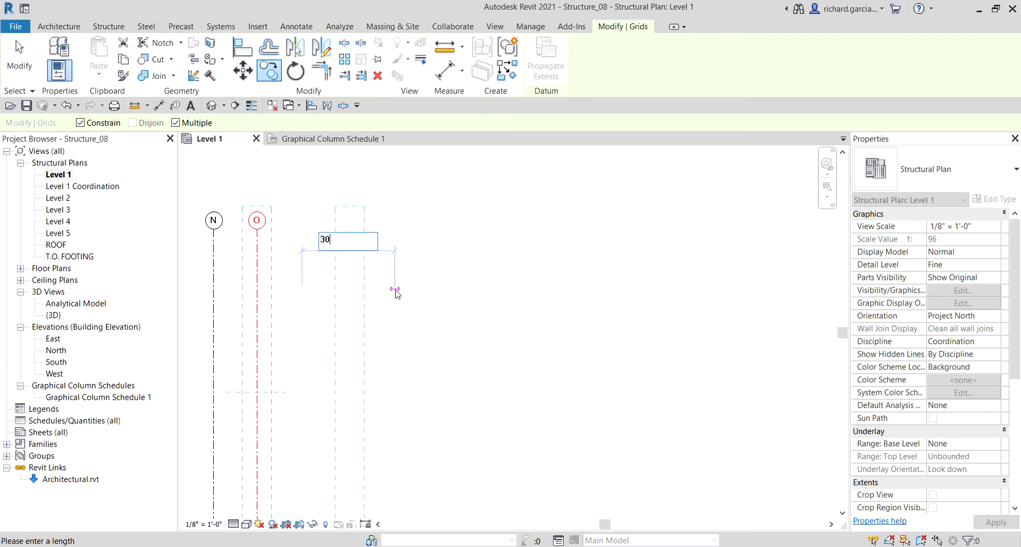
text(0)
key(Return)
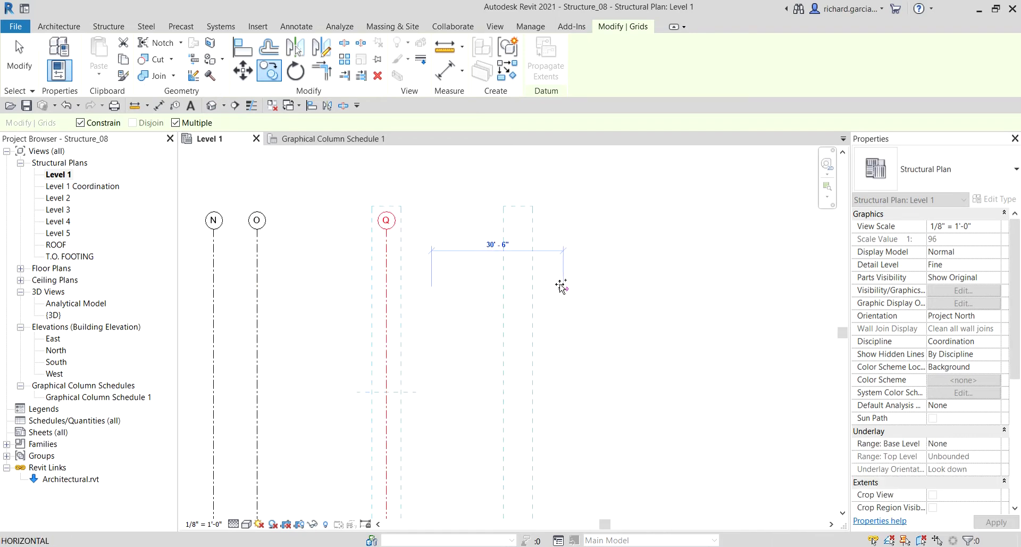
text(30)
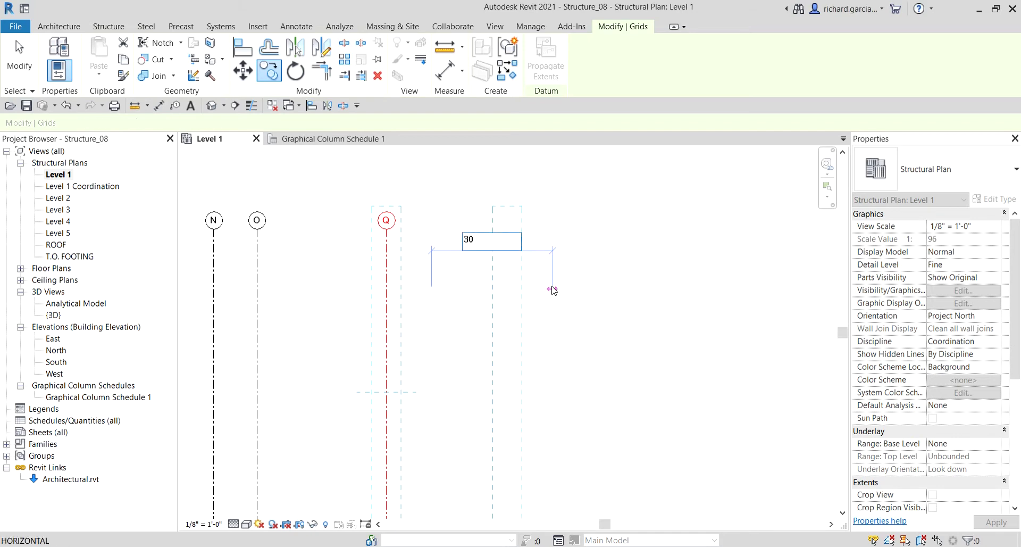
key(Return)
key(Escape)
middle_drag(402, 491, 545, 372)
key(Escape)
middle_drag(476, 371, 469, 367)
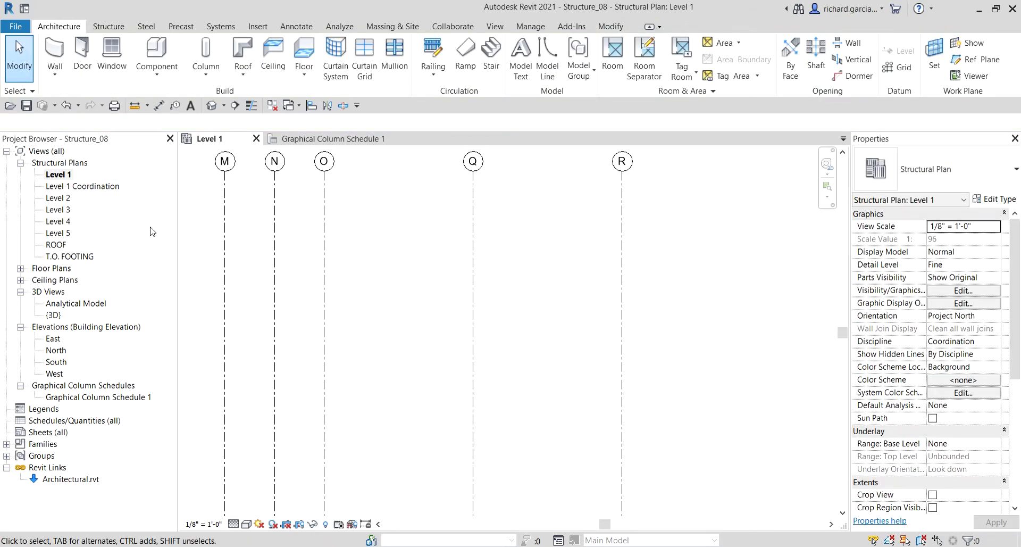
- Create a grid similar to O as a straight horizontal line crossing all five vertical grid lines near their upper ends
middle_drag(354, 304, 554, 318)
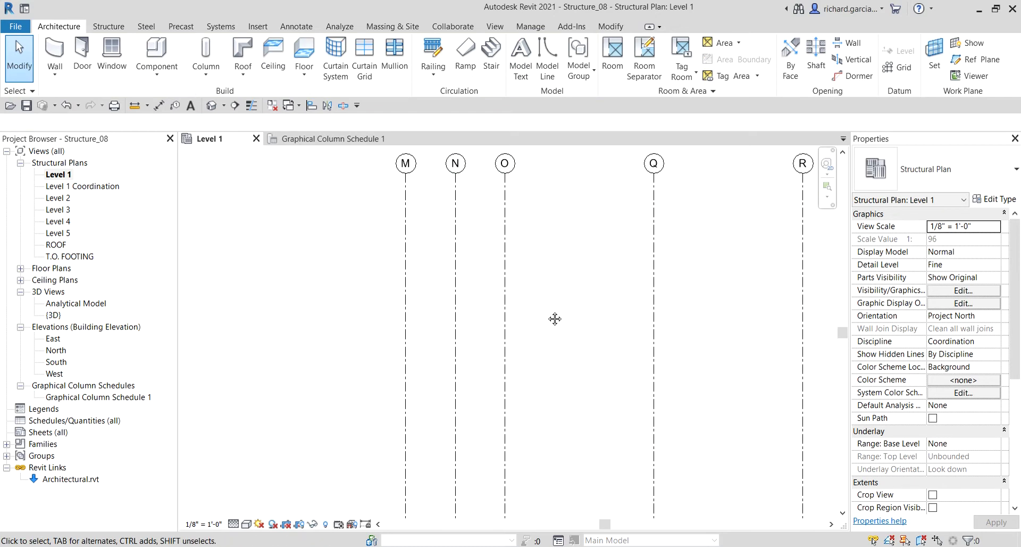
click(506, 231)
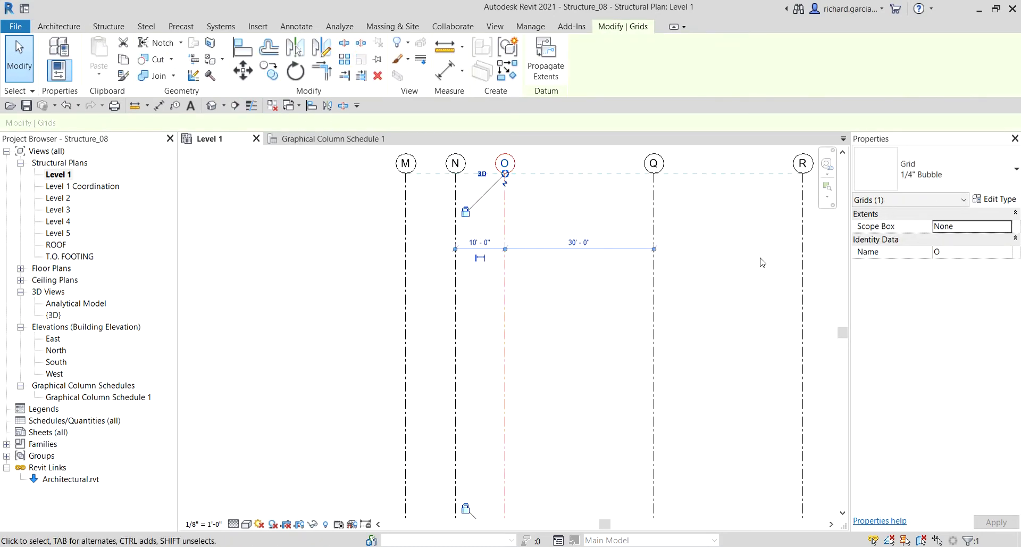
right_click(508, 202)
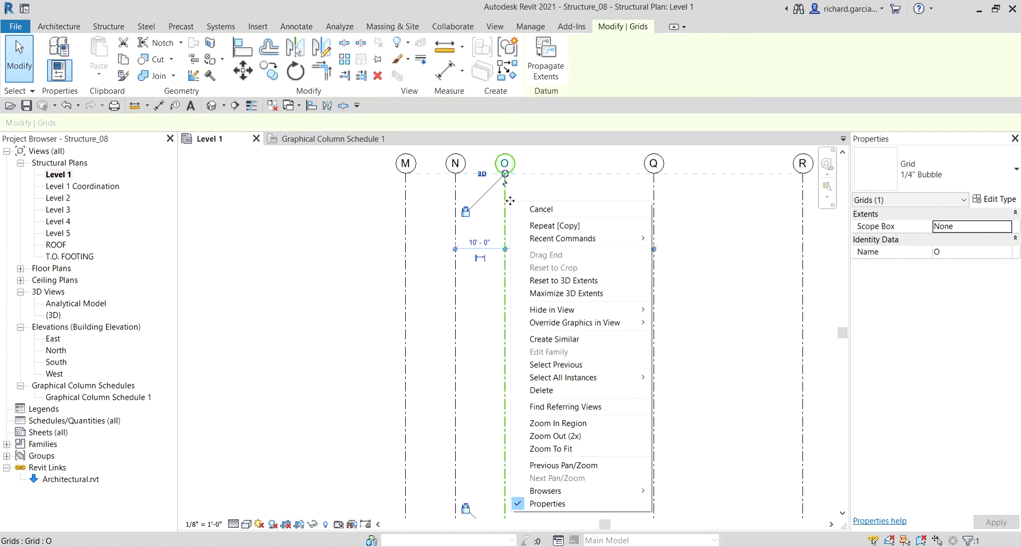
click(561, 344)
click(340, 235)
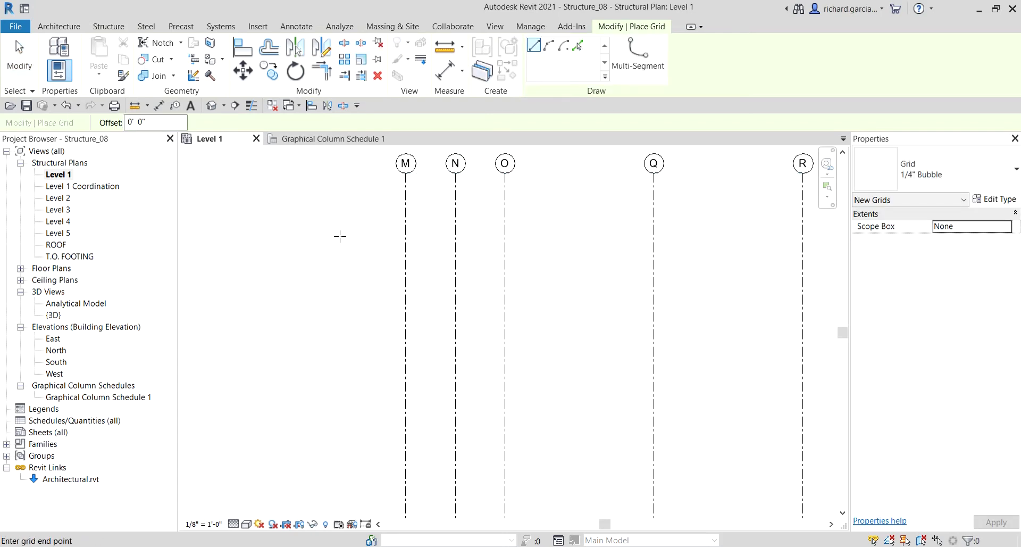
middle_drag(697, 228, 546, 250)
scroll(546, 250, down, 2)
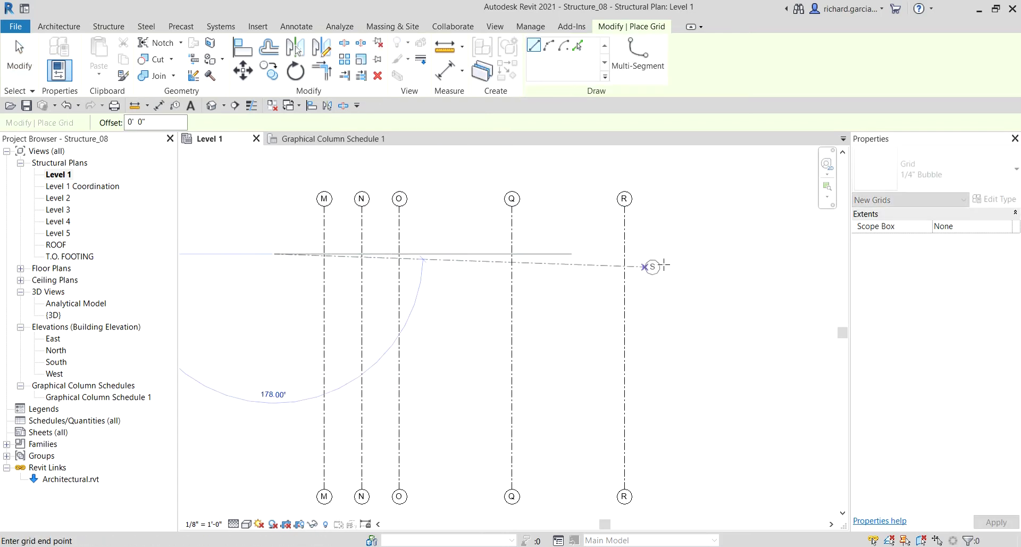
click(688, 254)
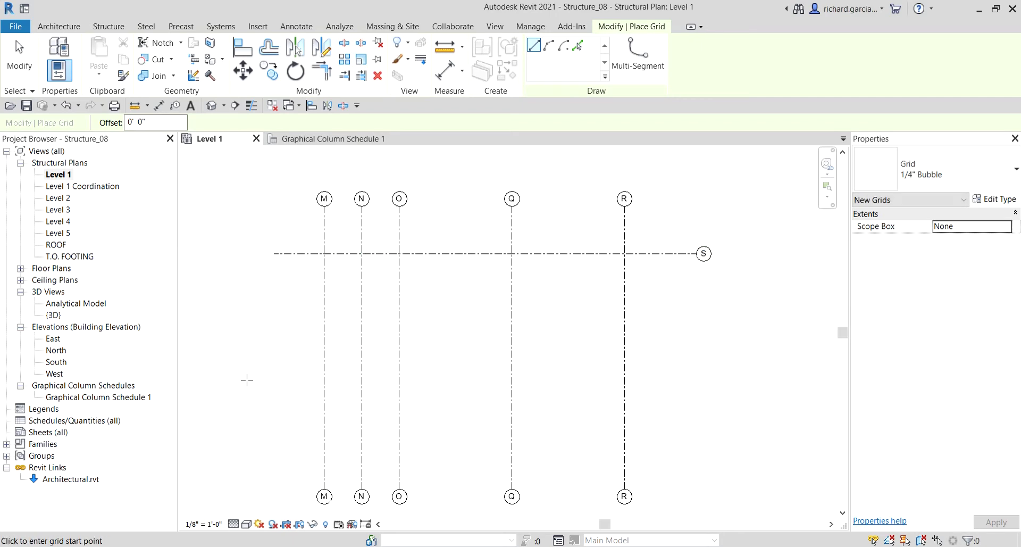
- Draw two more horizontal grid lines below the first, spaced about 26' and 28' apart and aligned with its ends
click(274, 350)
click(704, 350)
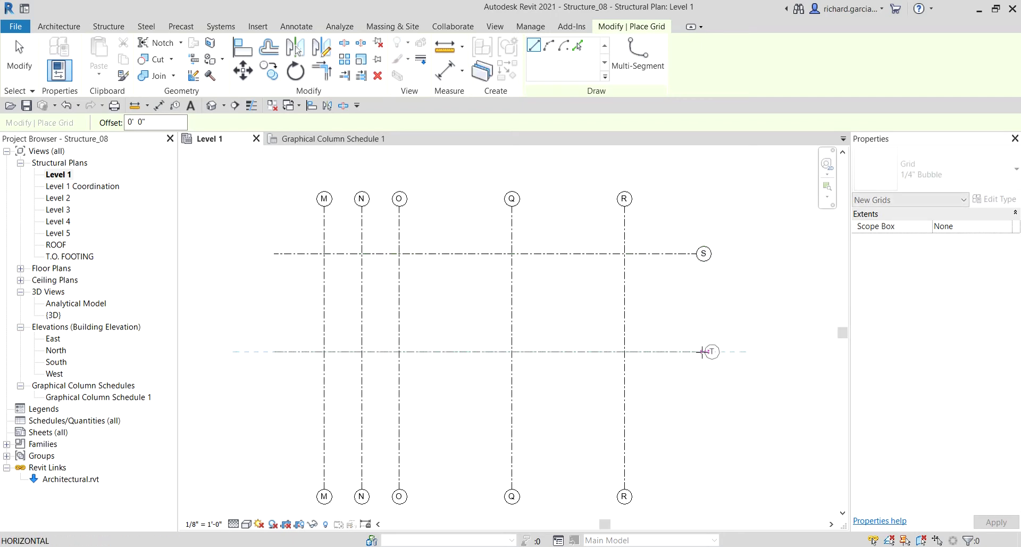
click(274, 457)
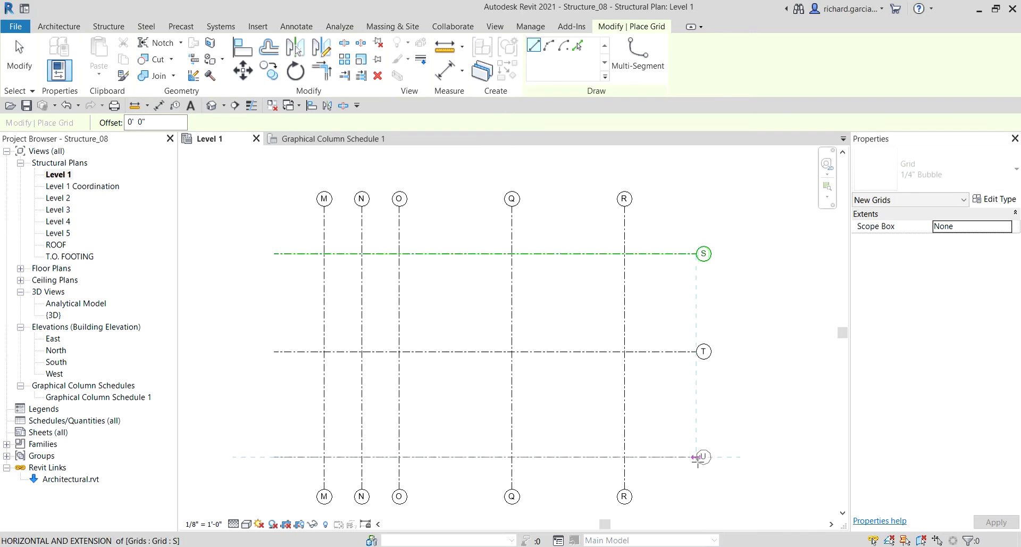
click(704, 457)
key(Escape)
key(Escape)
- Show the grid bubbles at the west ends of horizontal grid lines S, T and U
click(297, 259)
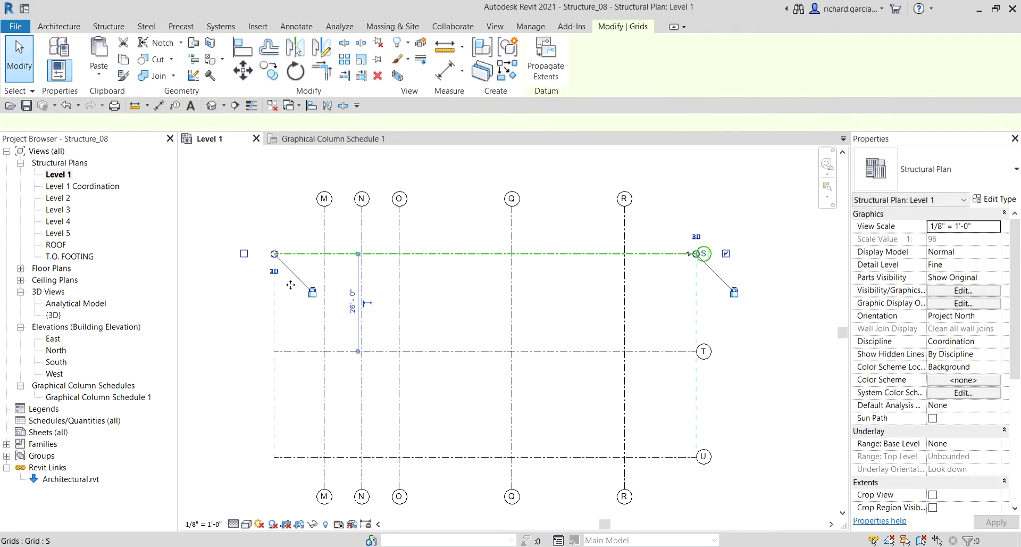
click(296, 354)
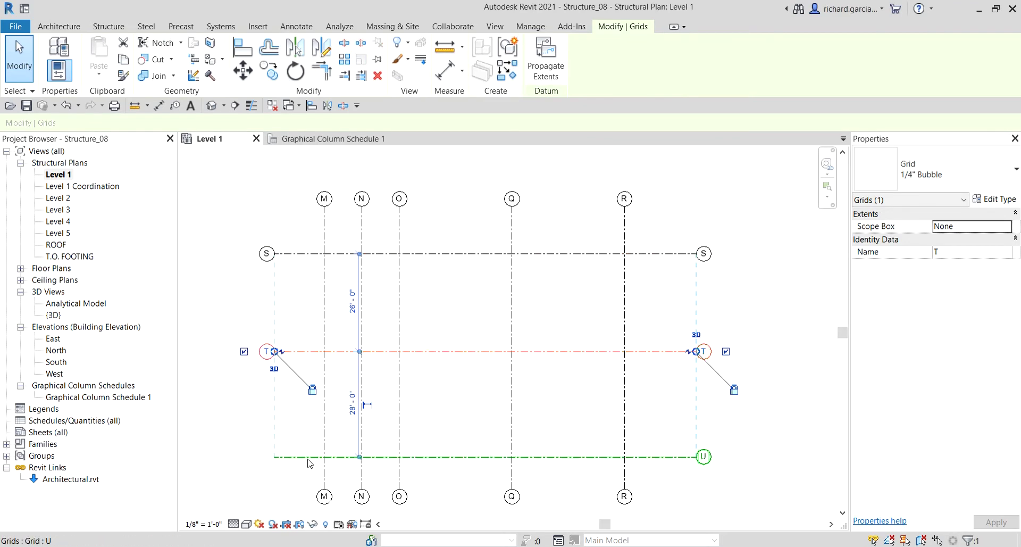
click(282, 456)
click(216, 299)
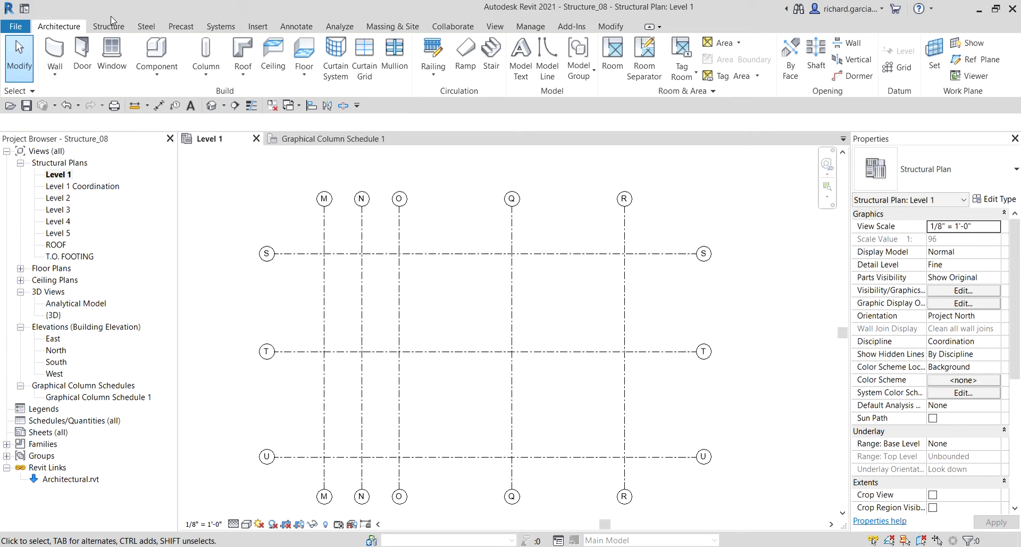
- Create a column similar to the building's HSS6X6X5/8 column at grid C-6 and switch its placement to Slanted Column at the new grids
scroll(445, 248, down, 2)
middle_drag(512, 324, 833, 333)
scroll(443, 280, up, 3)
scroll(492, 335, up, 9)
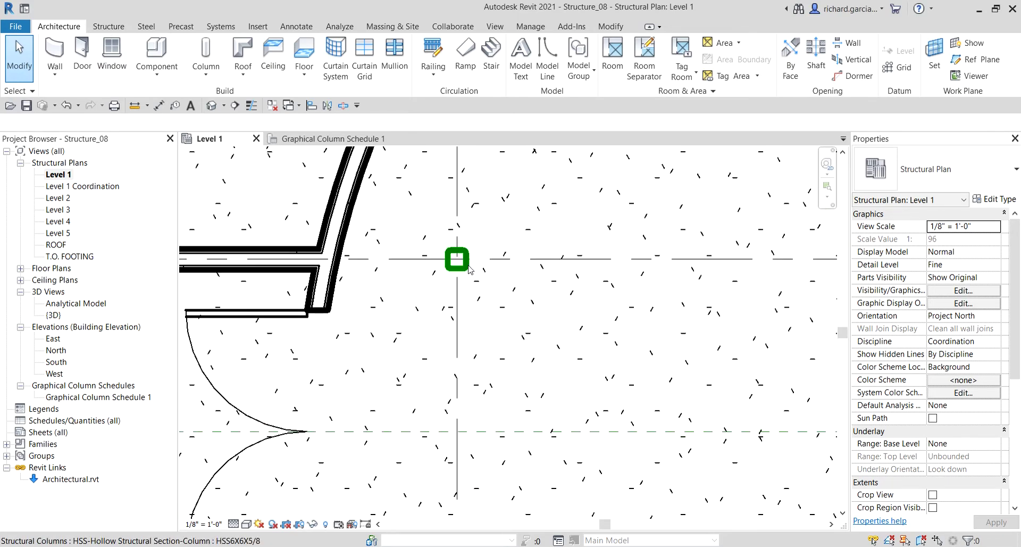
click(469, 268)
scroll(596, 254, down, 3)
scroll(597, 254, down, 6)
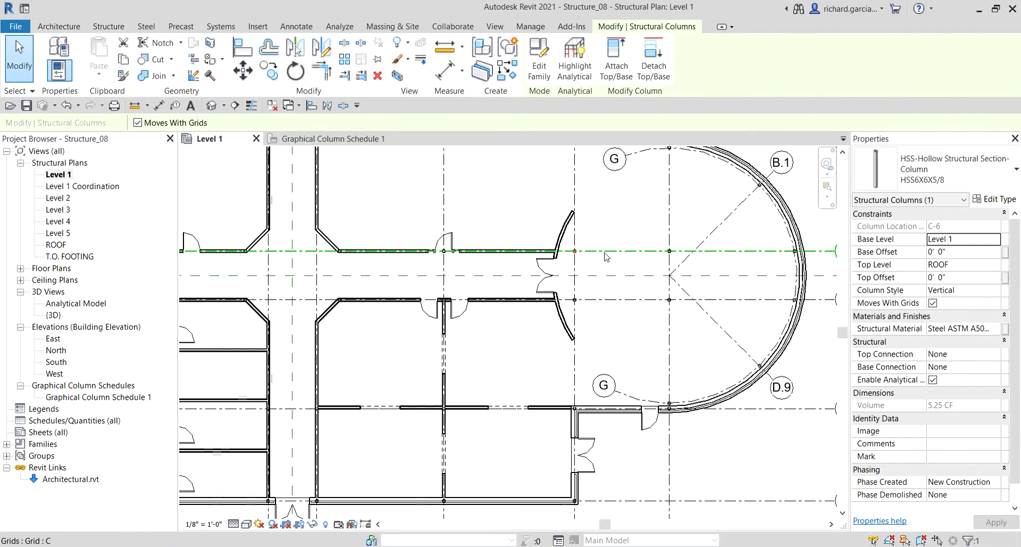
middle_drag(606, 259, 184, 294)
scroll(524, 250, down, 2)
scroll(544, 250, down, 1)
middle_drag(593, 253, 450, 274)
scroll(548, 234, up, 6)
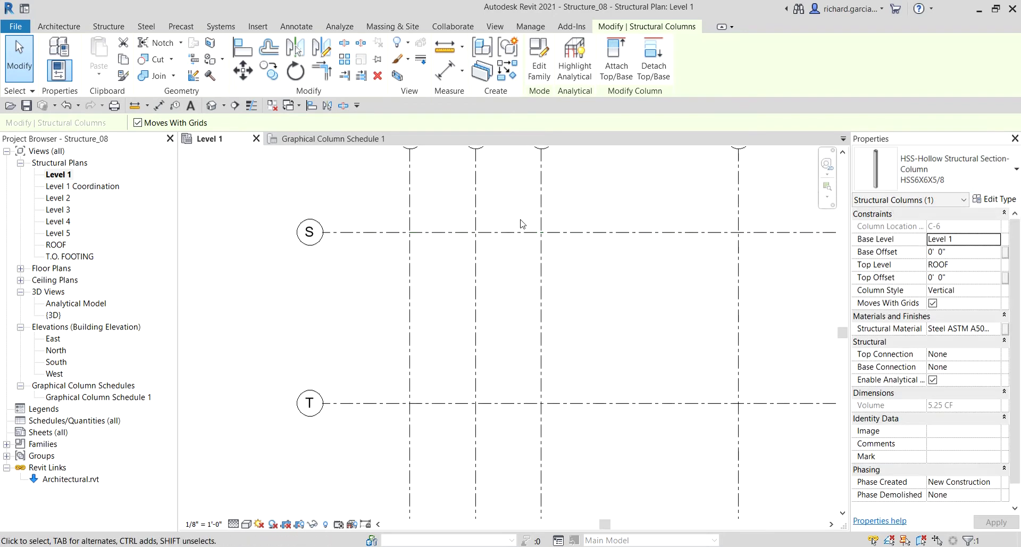
right_click(431, 263)
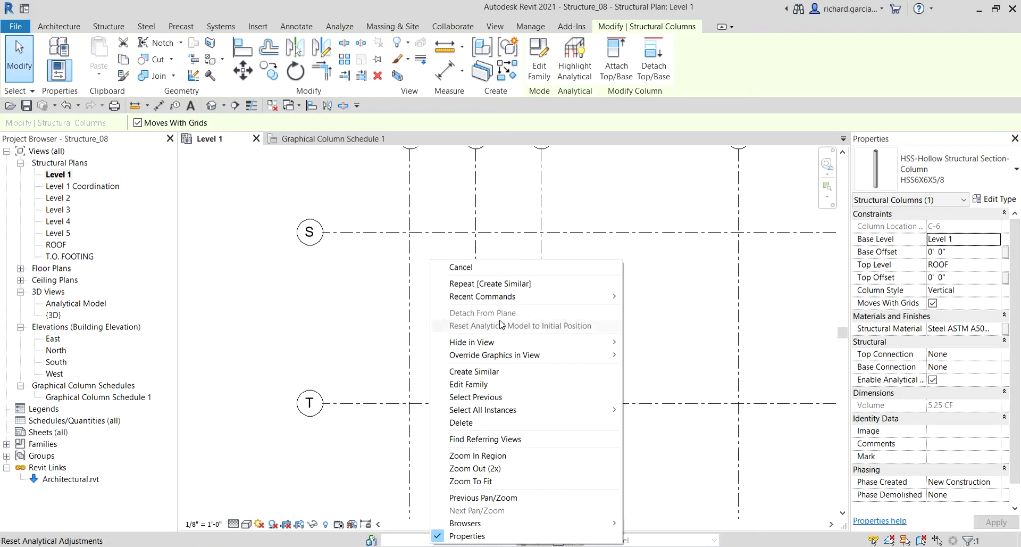
click(494, 371)
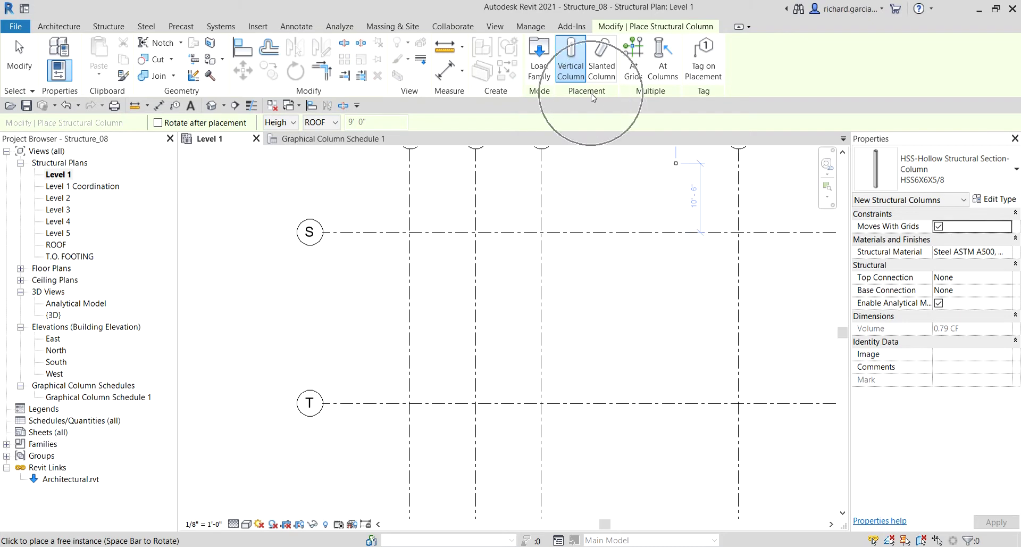
click(606, 61)
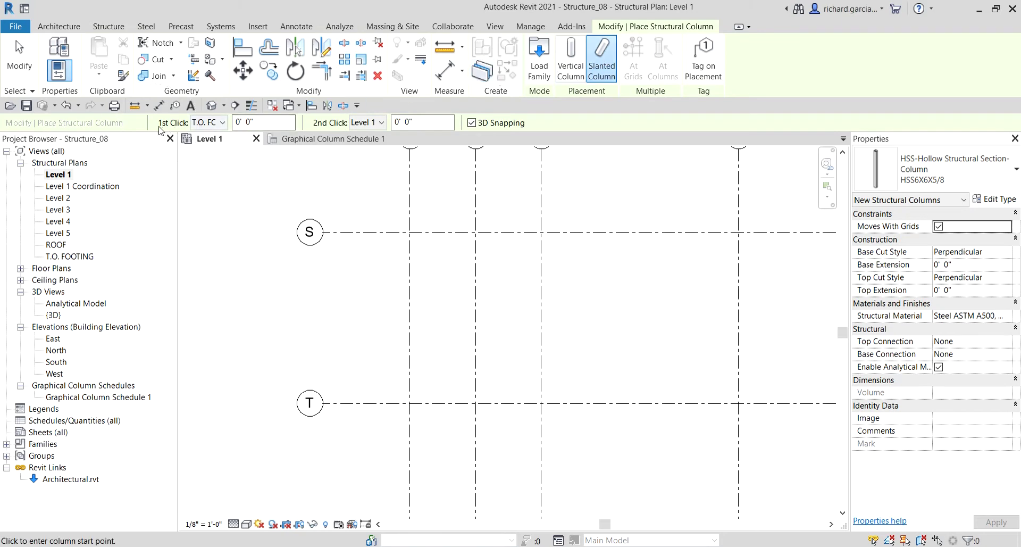
- Set the slanted column's first click to Level 1 and second click to Level 2, with 3D Snapping turned off
click(340, 127)
click(383, 124)
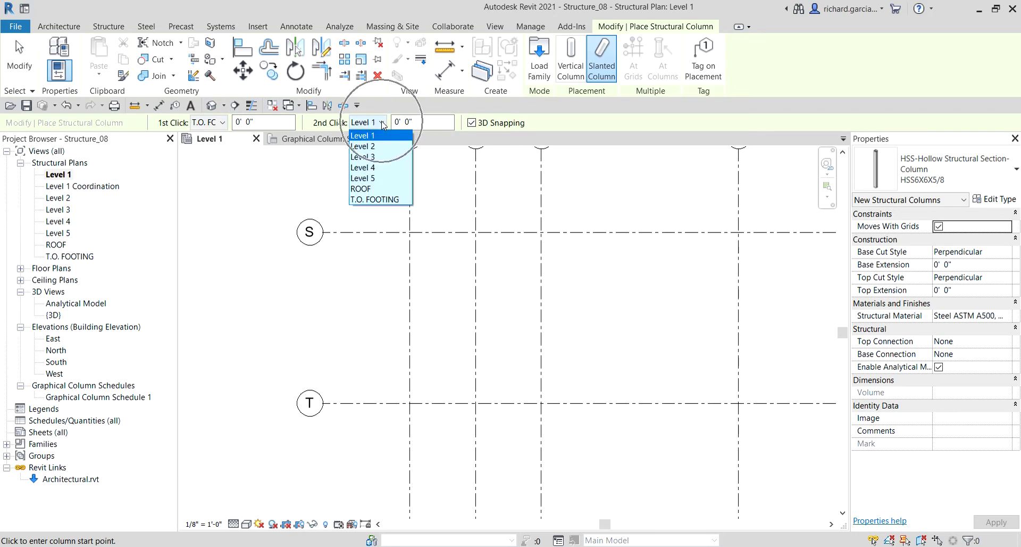
click(375, 147)
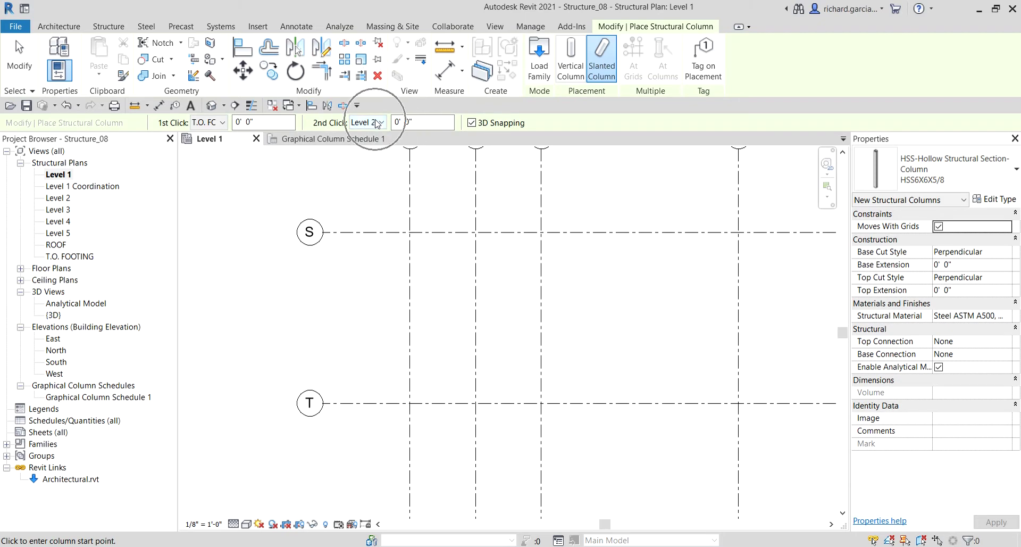
click(420, 121)
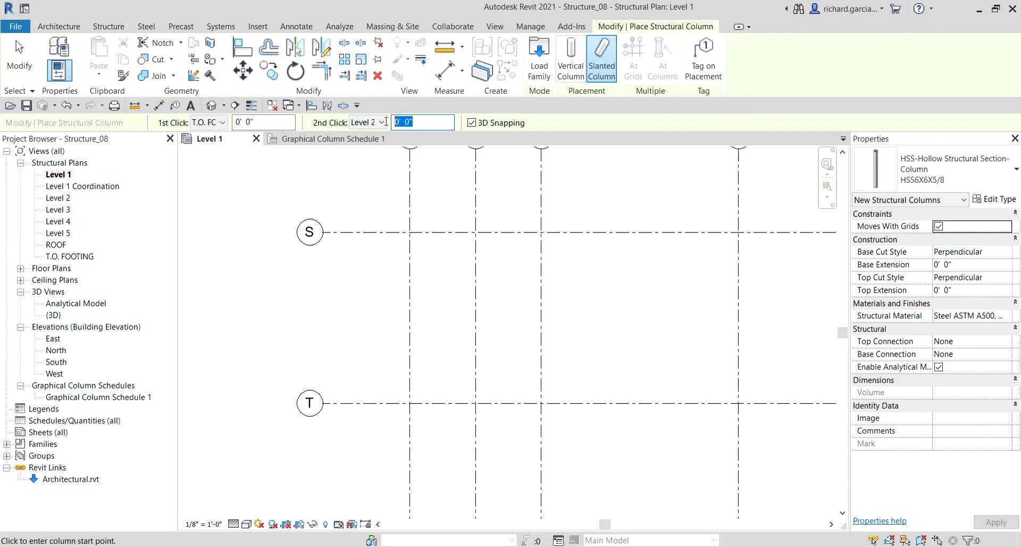
key(ctrl)
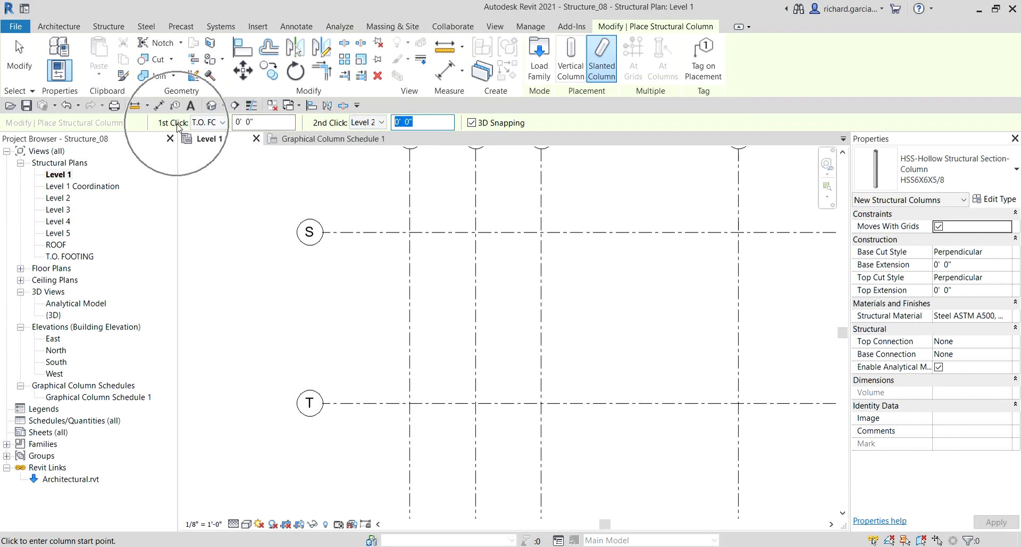
click(222, 123)
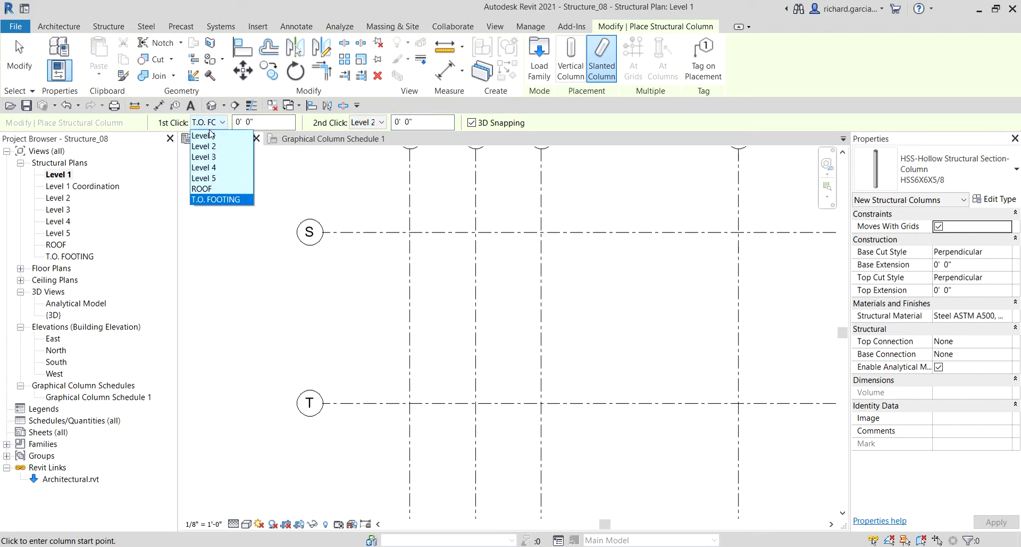
click(207, 135)
click(177, 126)
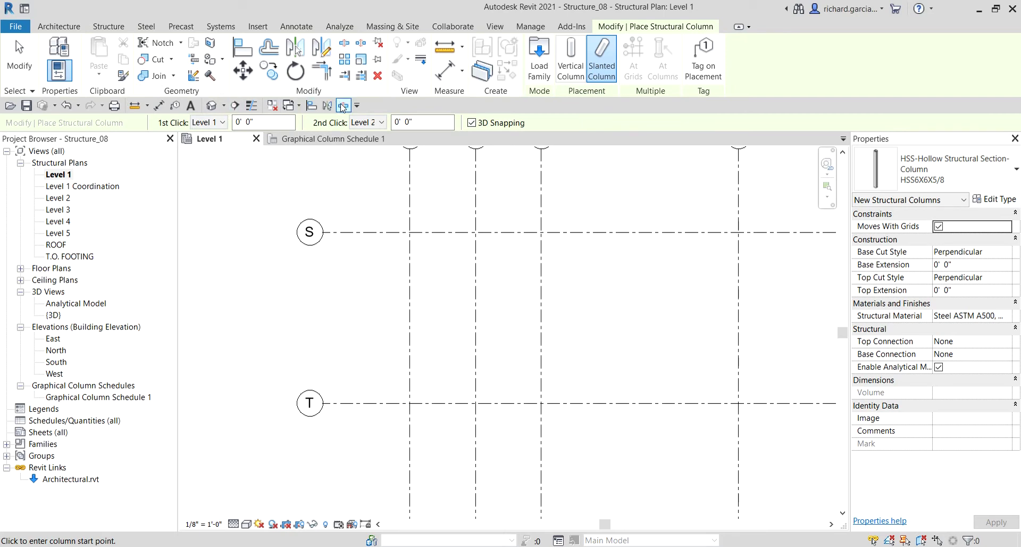
click(377, 128)
click(377, 128)
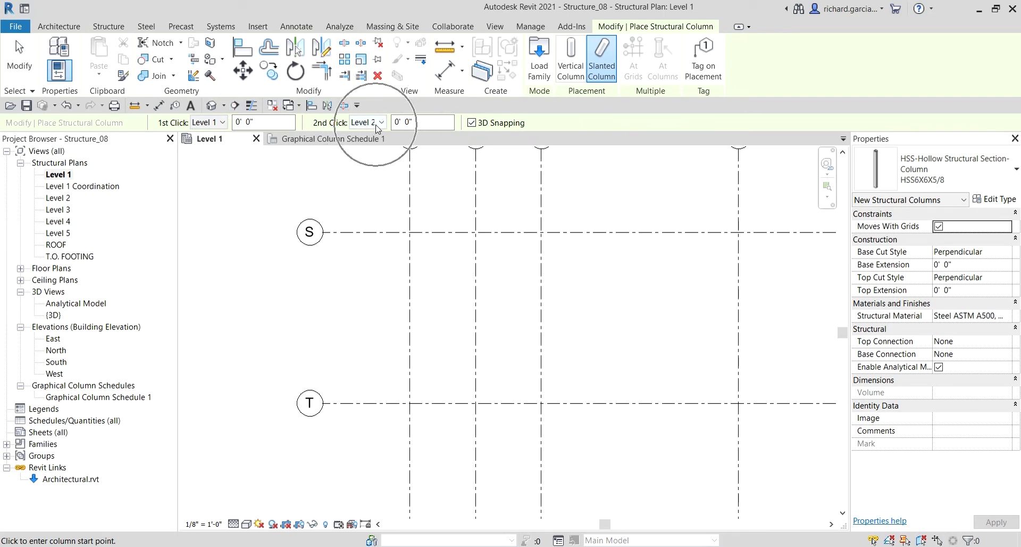
click(472, 124)
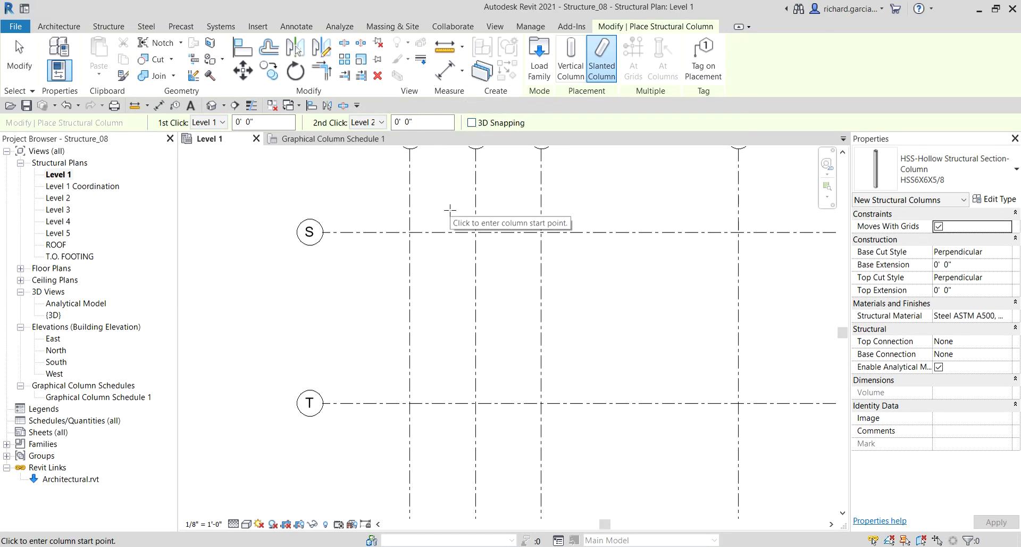
- Place the slanted column from grid intersection N-S to intersection M-S and end the command
scroll(469, 207, up, 3)
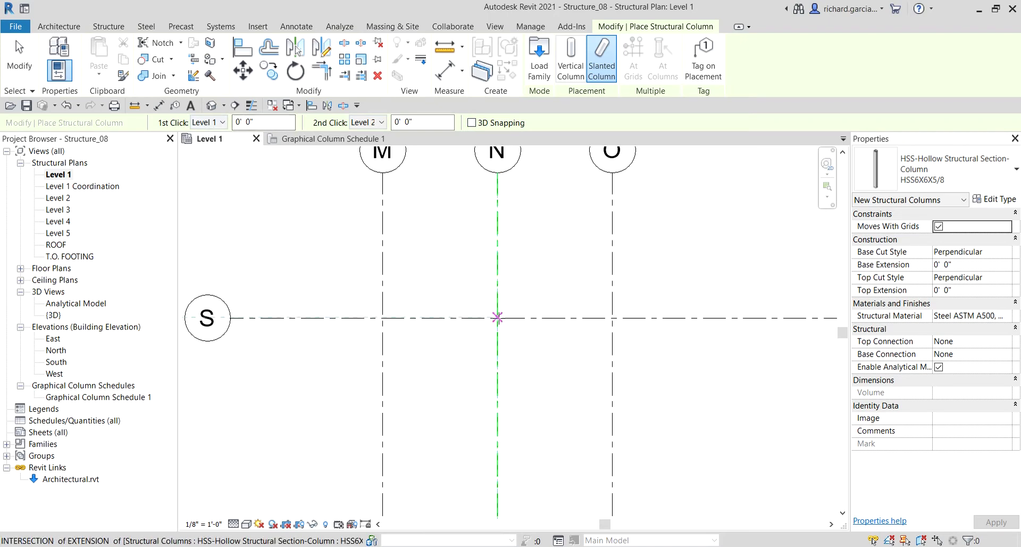
key(ctrl)
scroll(491, 330, up, 3)
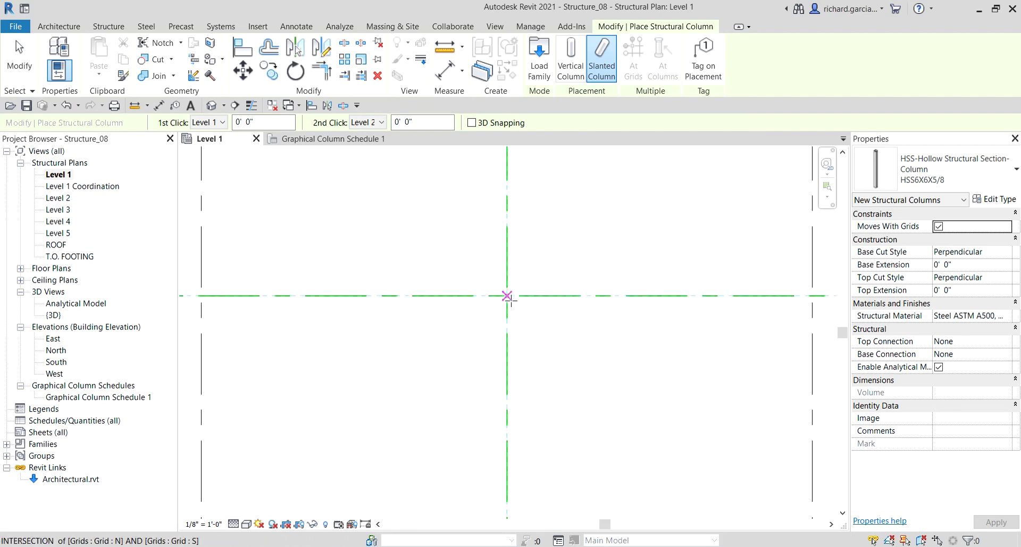
click(507, 296)
scroll(415, 378, down, 2)
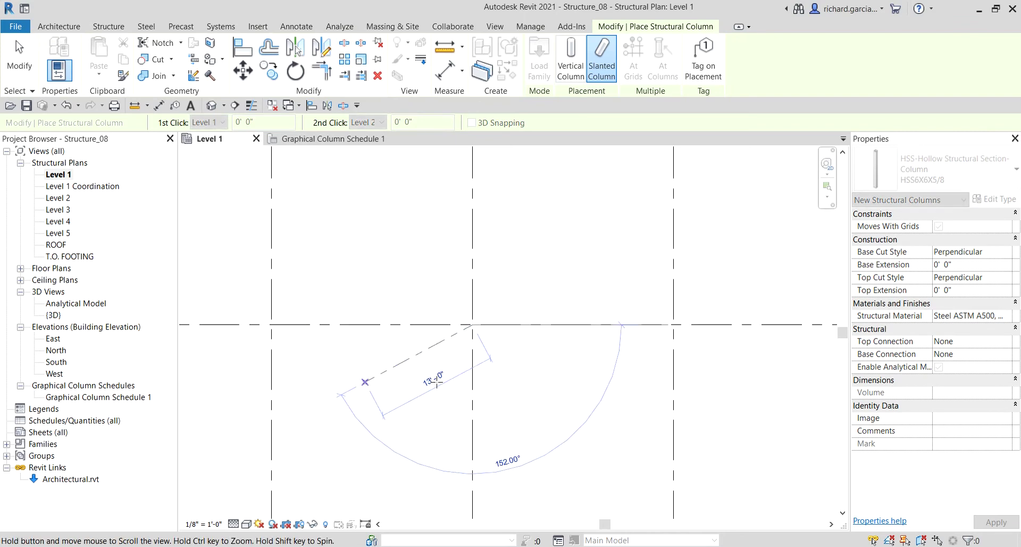
scroll(553, 373, up, 3)
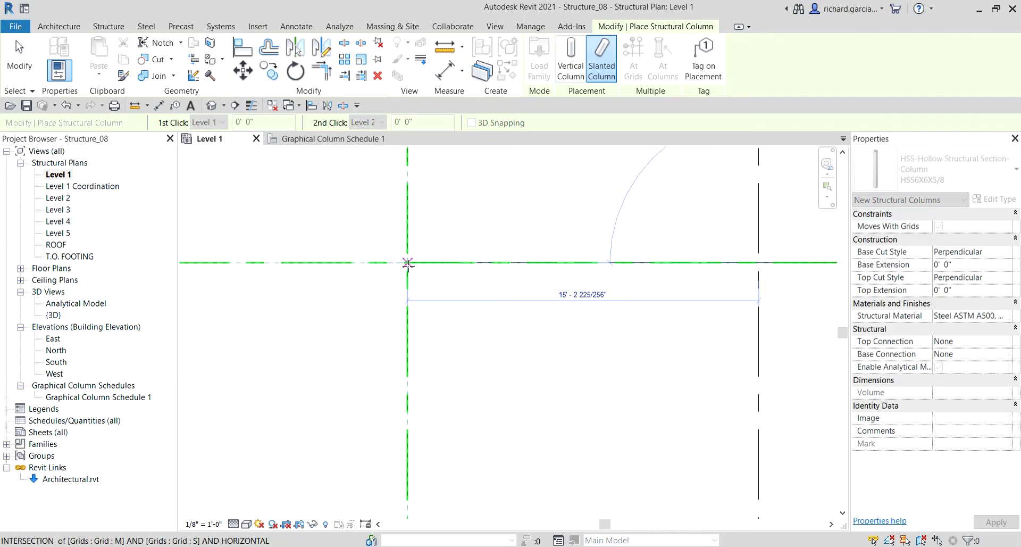
click(476, 350)
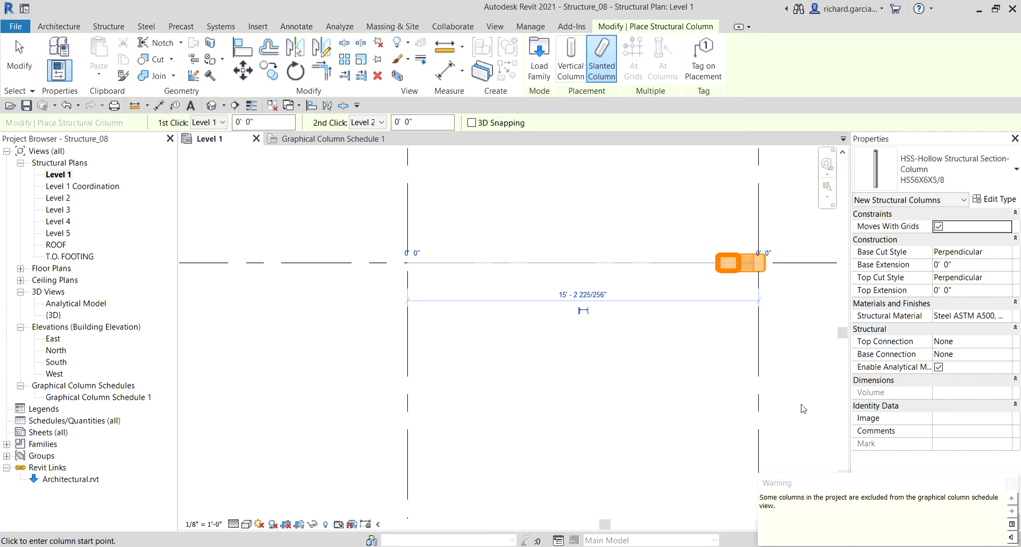
key(Escape)
- Examine the slanted column in the Level 1 plan and the default 3D view, checking its tilt and properties
scroll(676, 302, down, 2)
middle_drag(698, 326, 603, 341)
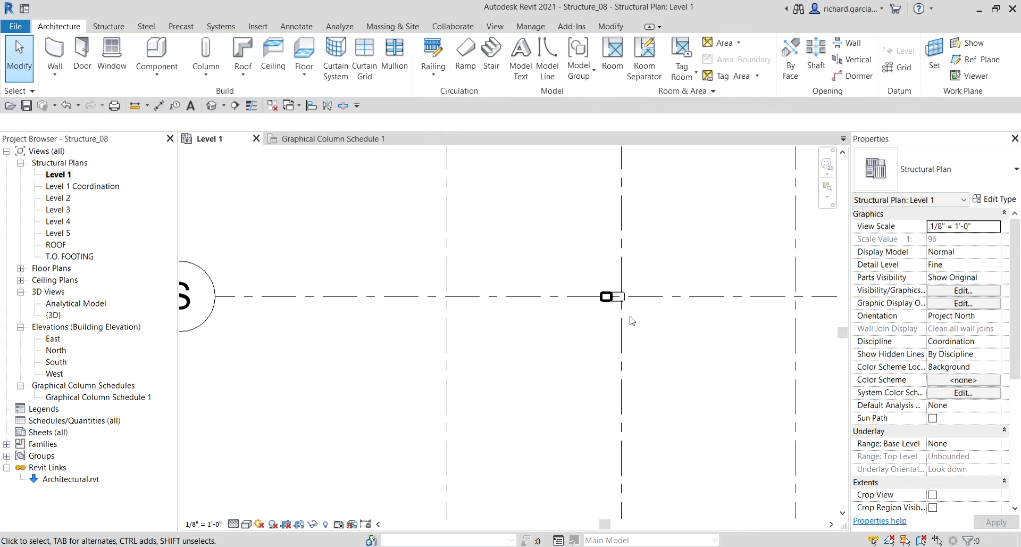
click(609, 301)
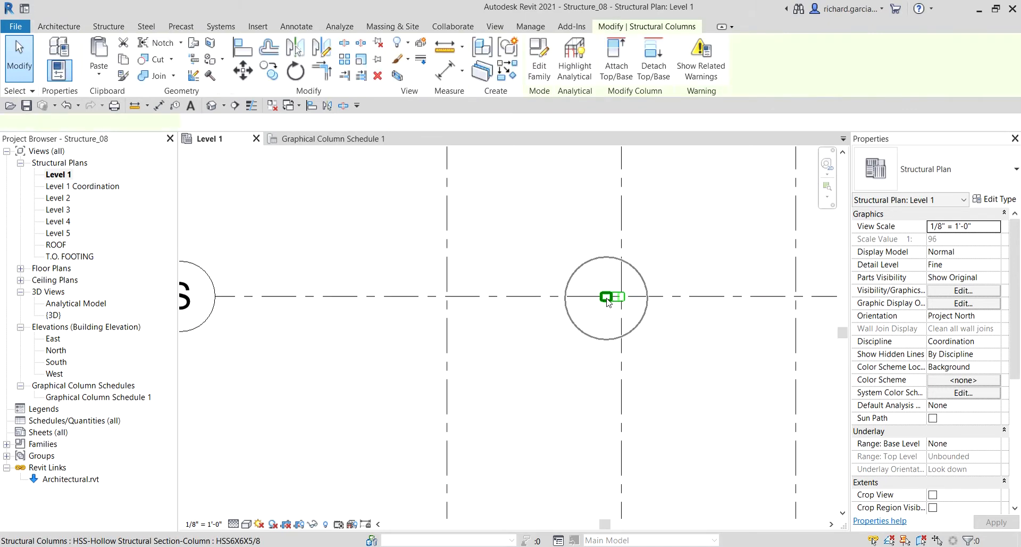
click(553, 239)
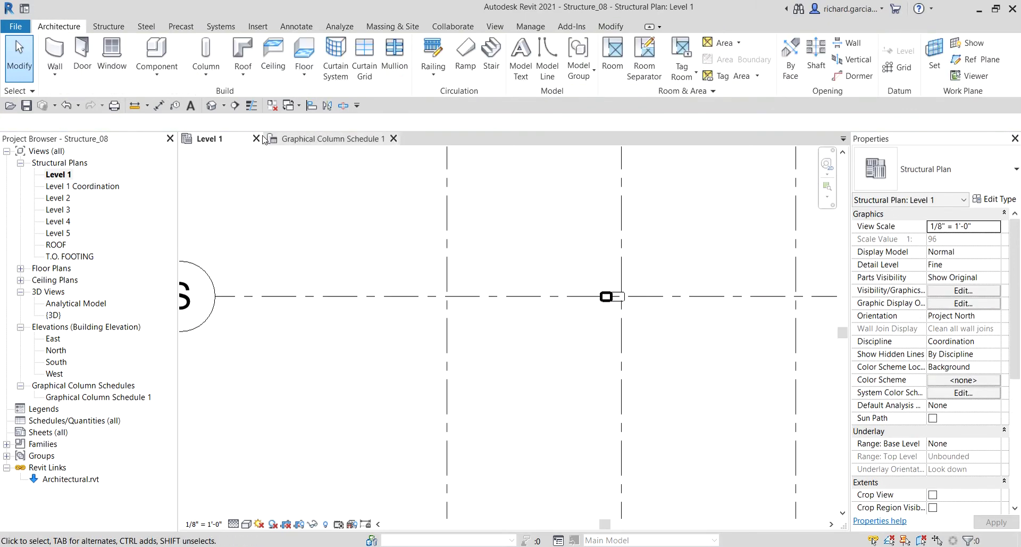
click(211, 109)
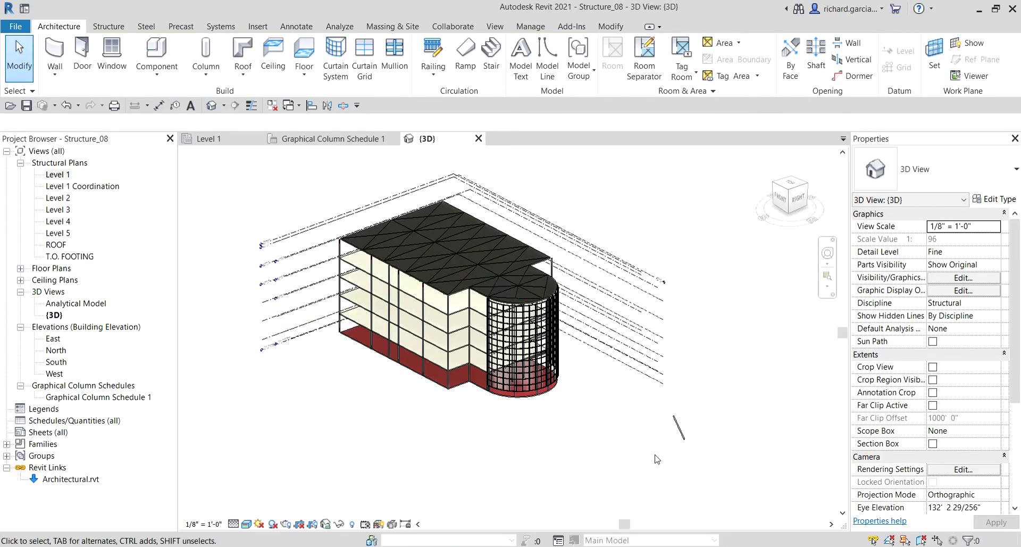
scroll(706, 453, up, 6)
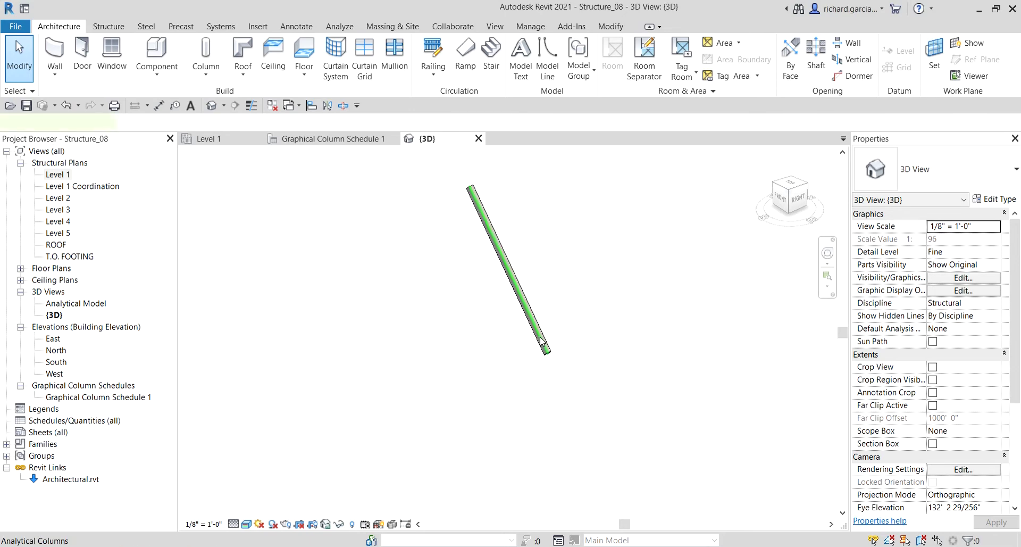
click(545, 348)
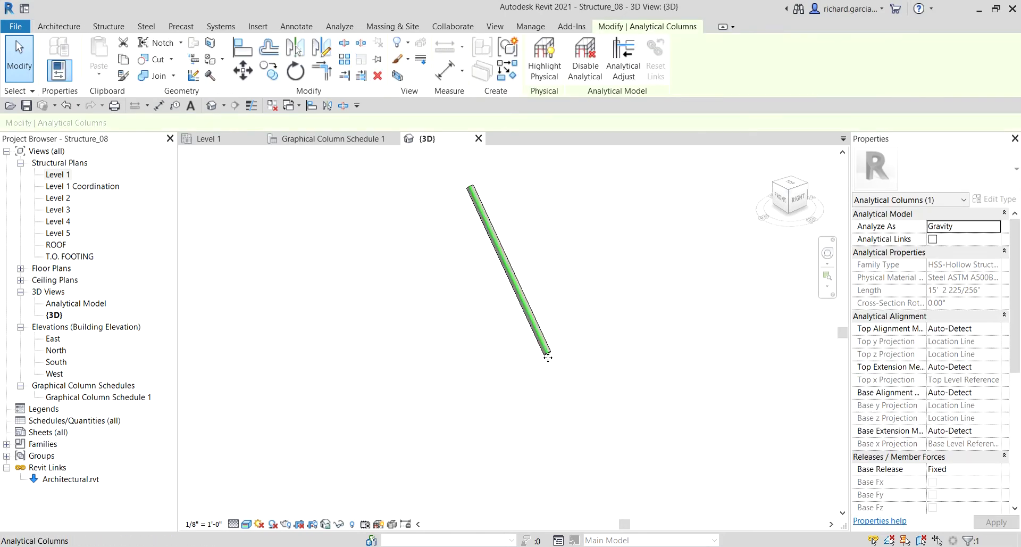
scroll(518, 380, down, 2)
click(568, 262)
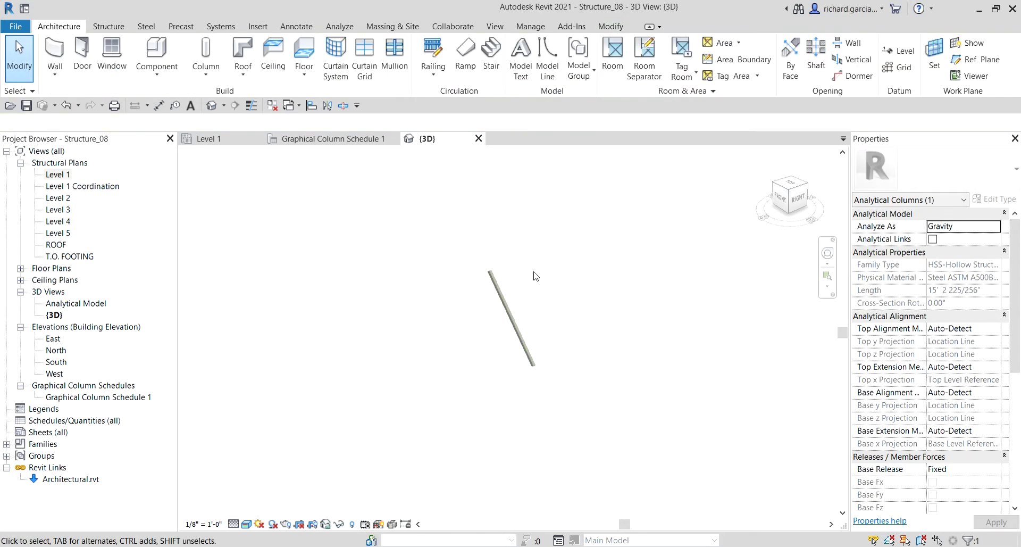
click(506, 314)
shift+middle_drag(502, 421, 655, 374)
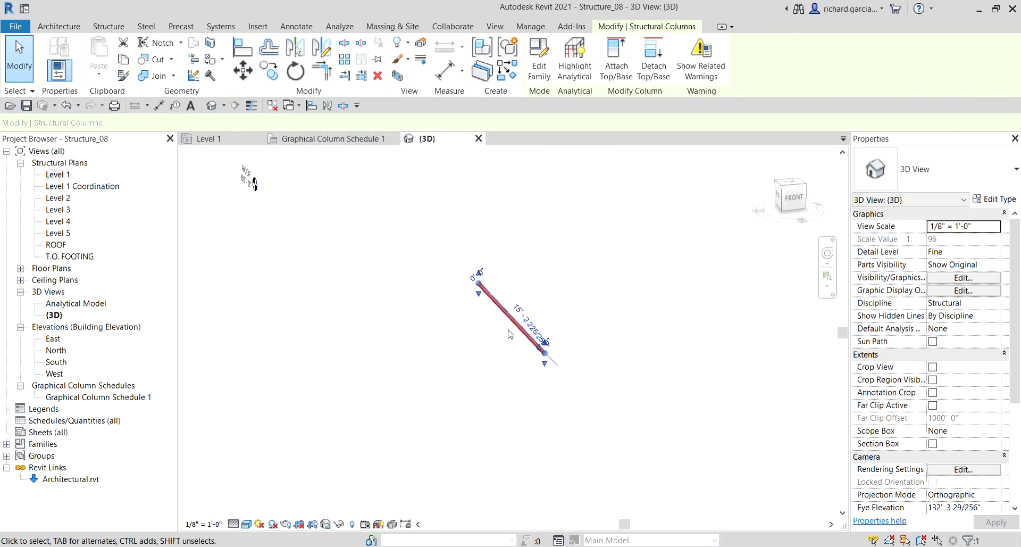
- In the Level 1 plan, copy the slanted column straight down grid N to grids T and U, with Constrain and Multiple on
click(222, 137)
click(686, 226)
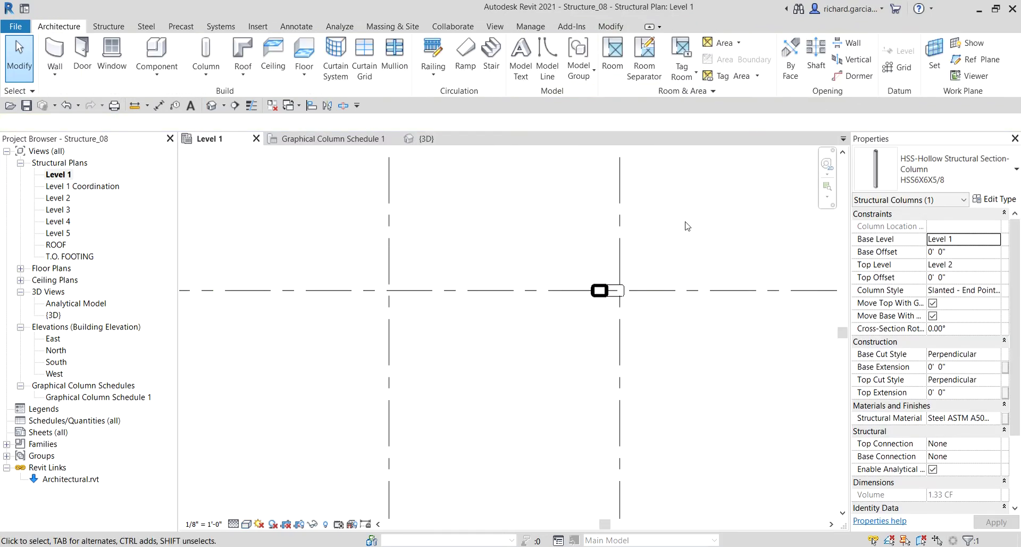
click(605, 306)
click(269, 70)
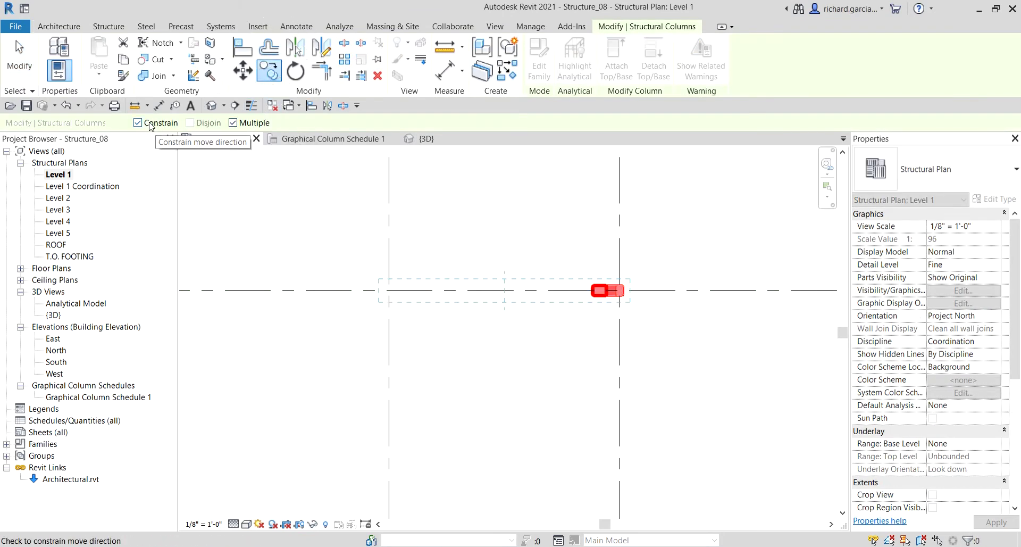
scroll(418, 155, down, 3)
scroll(418, 151, down, 3)
scroll(469, 189, up, 1)
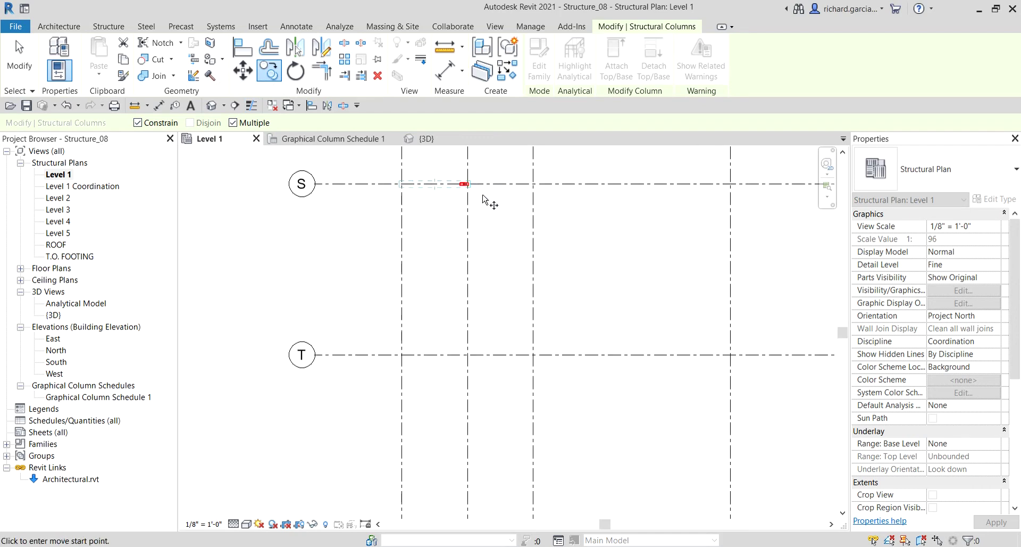
click(491, 184)
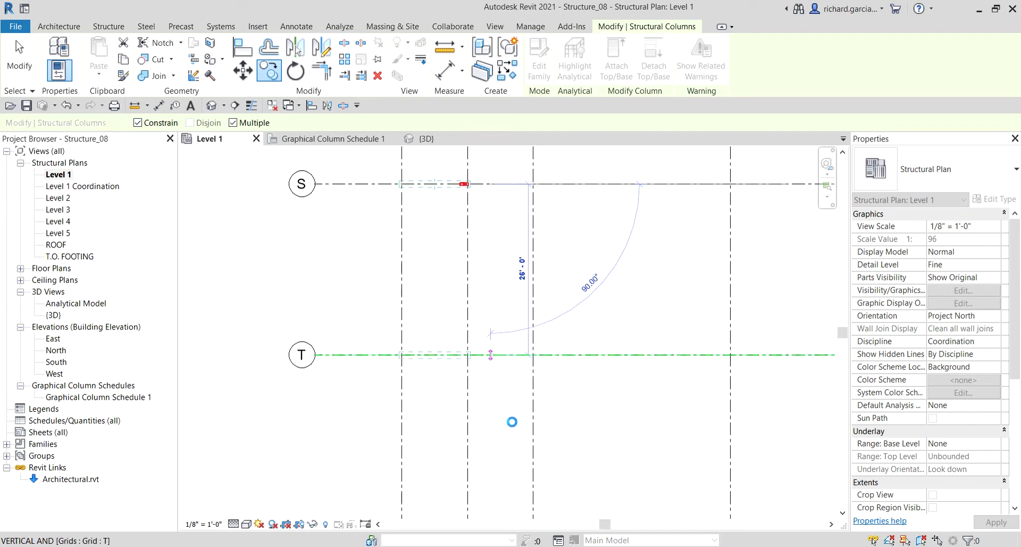
scroll(519, 333, down, 1)
middle_drag(515, 423, 520, 333)
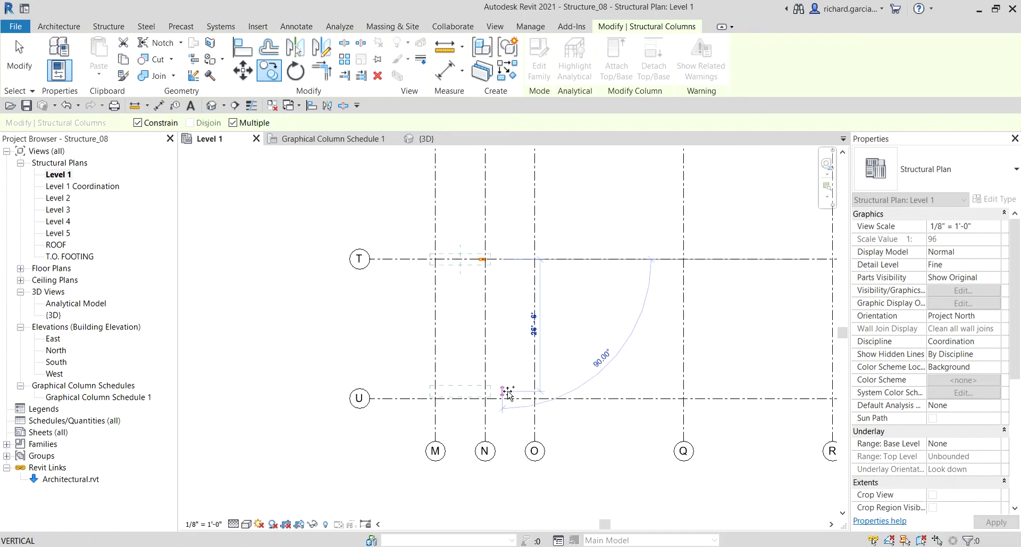
click(509, 400)
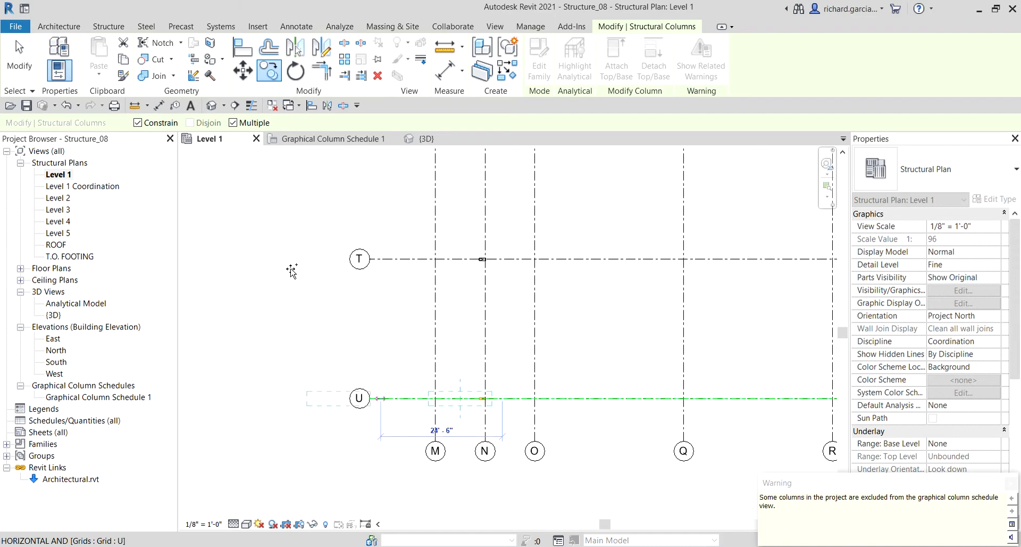
- End the column copying and dismiss the graphical column schedule warning
click(25, 61)
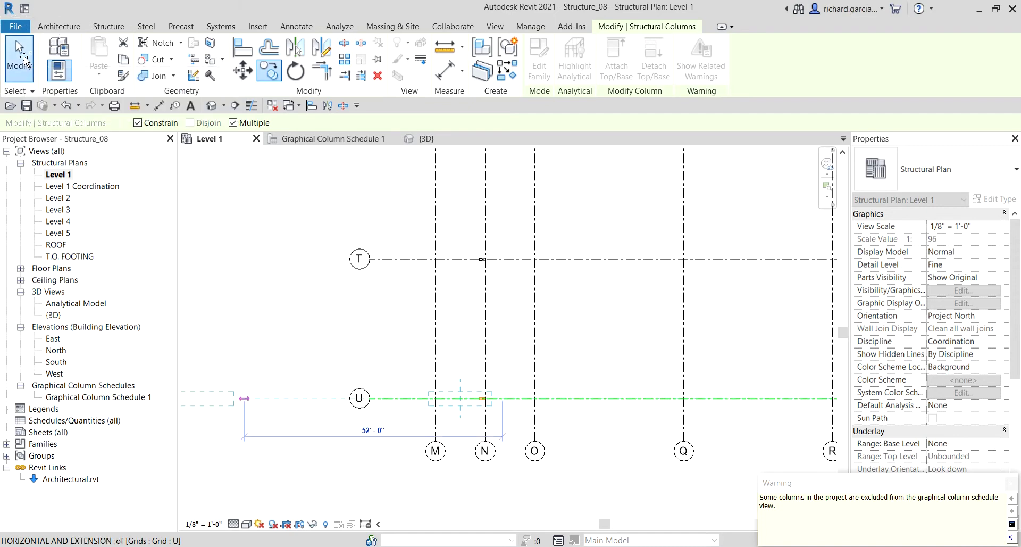
click(1013, 486)
middle_drag(449, 265, 338, 333)
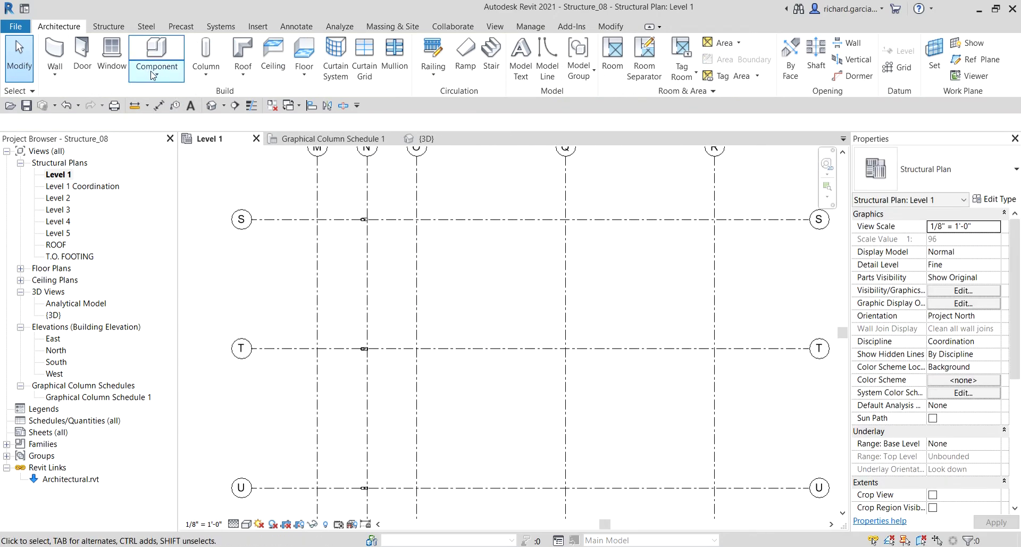
click(116, 29)
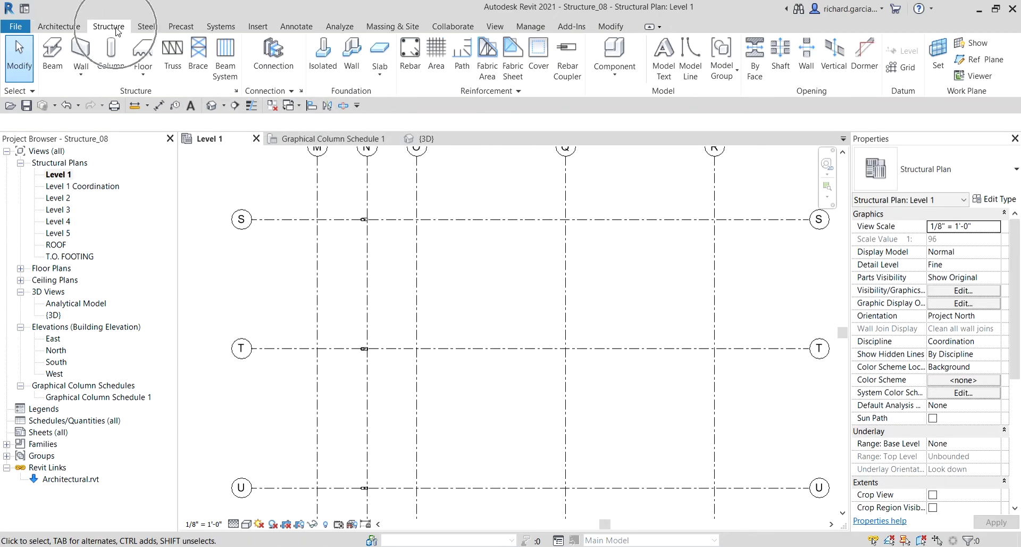
click(110, 56)
key(Escape)
- Create a similar HSS6X6X5/8 column from the slanted column on grid N, switching to vertical placement with its height up to Level 2
scroll(360, 219, up, 5)
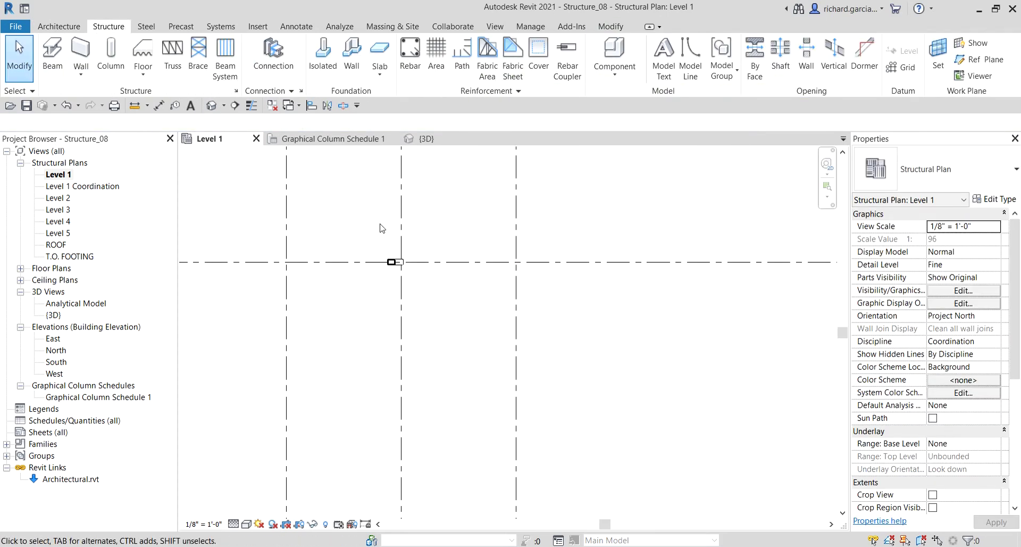
click(407, 301)
right_click(408, 302)
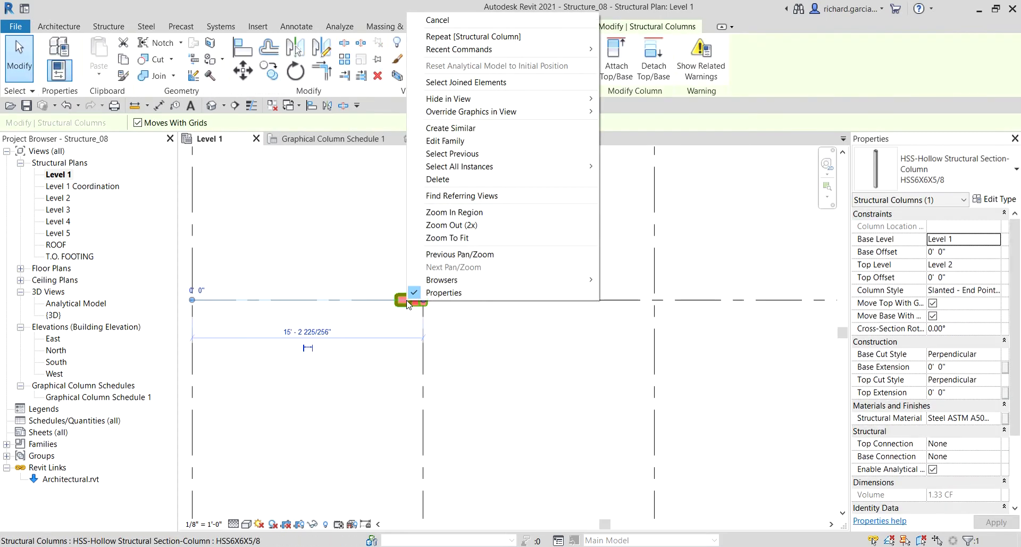
click(466, 129)
scroll(545, 212, down, 2)
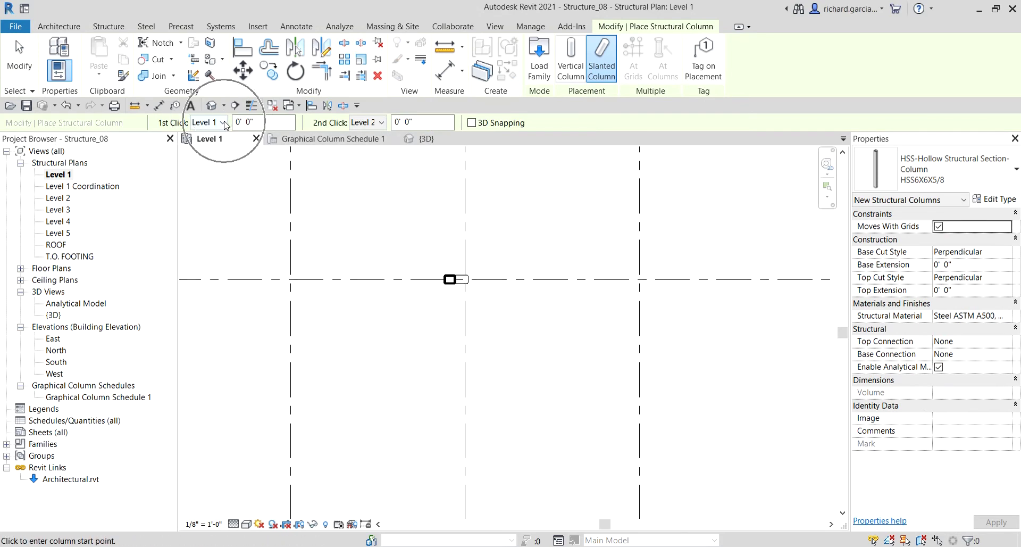
click(571, 58)
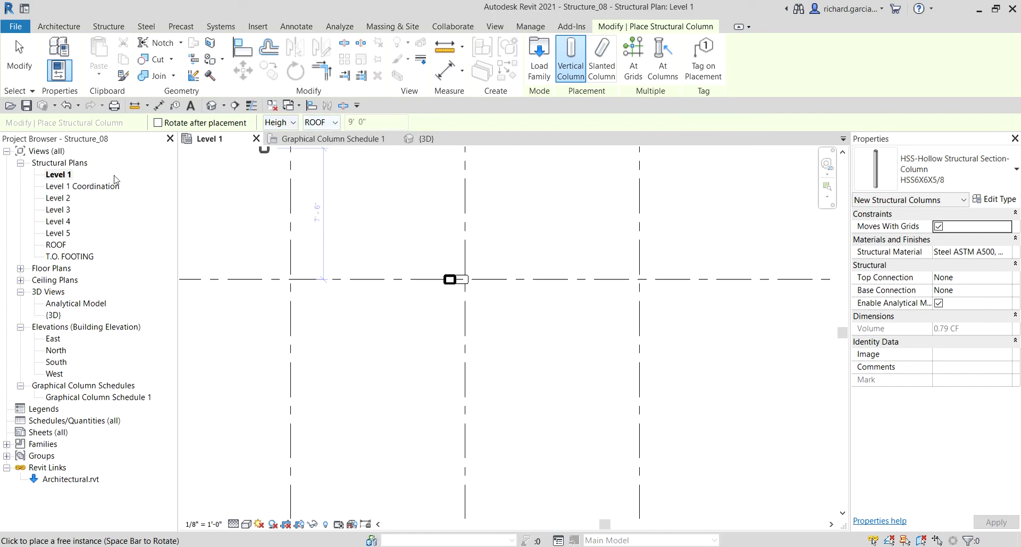
click(330, 124)
click(327, 148)
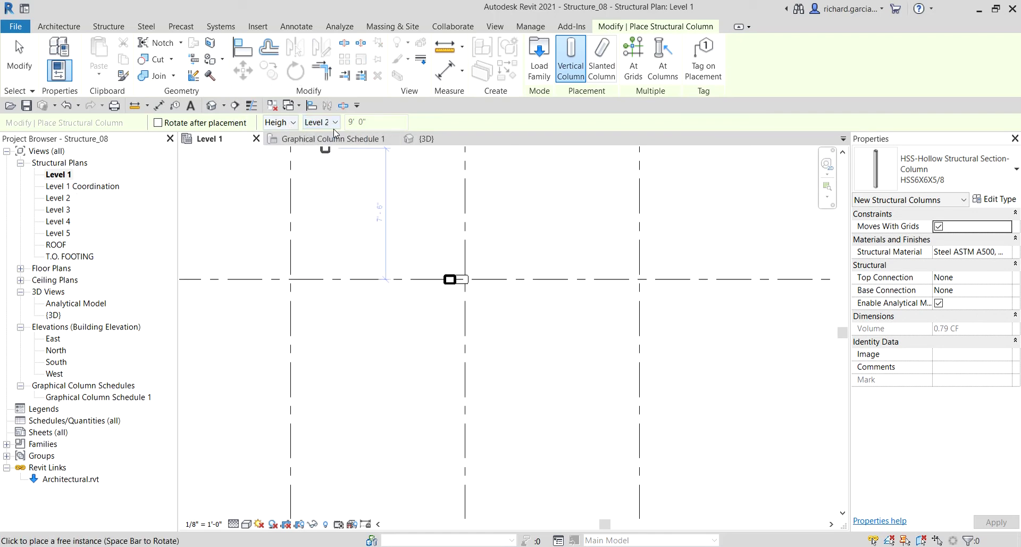
- Place vertical columns along grid O at its intersections with grids S, T and U, and end the command
scroll(588, 265, down, 3)
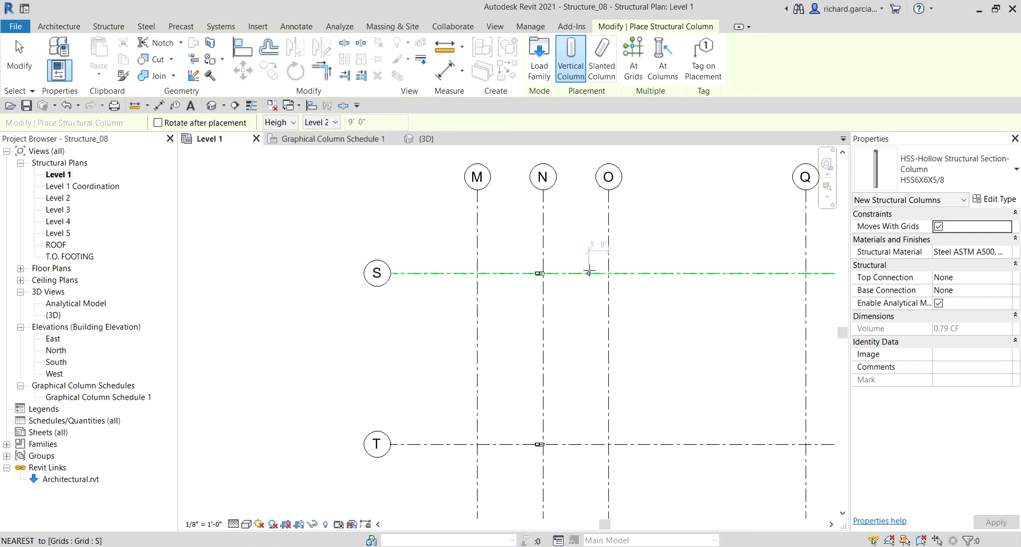
middle_drag(677, 301, 527, 304)
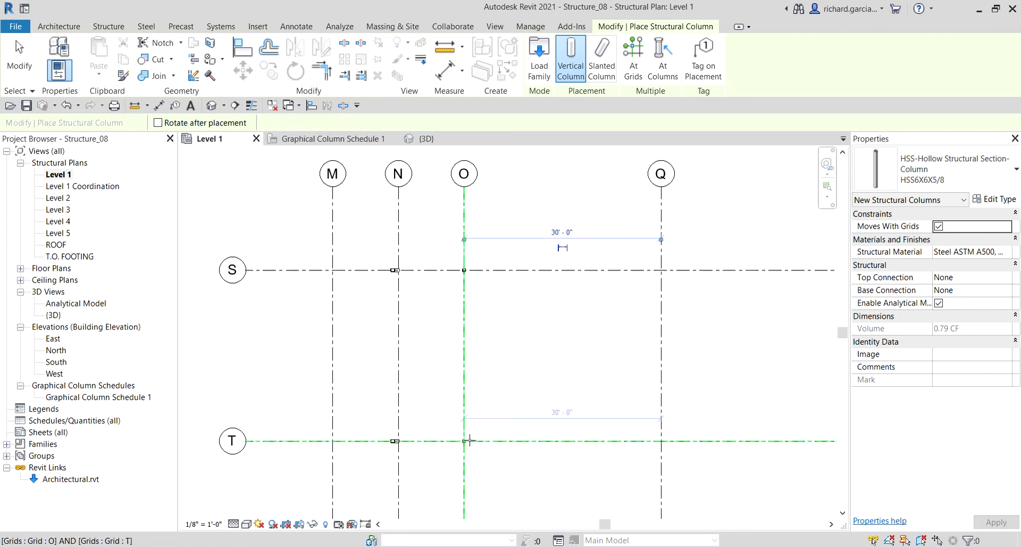
middle_drag(524, 417, 543, 215)
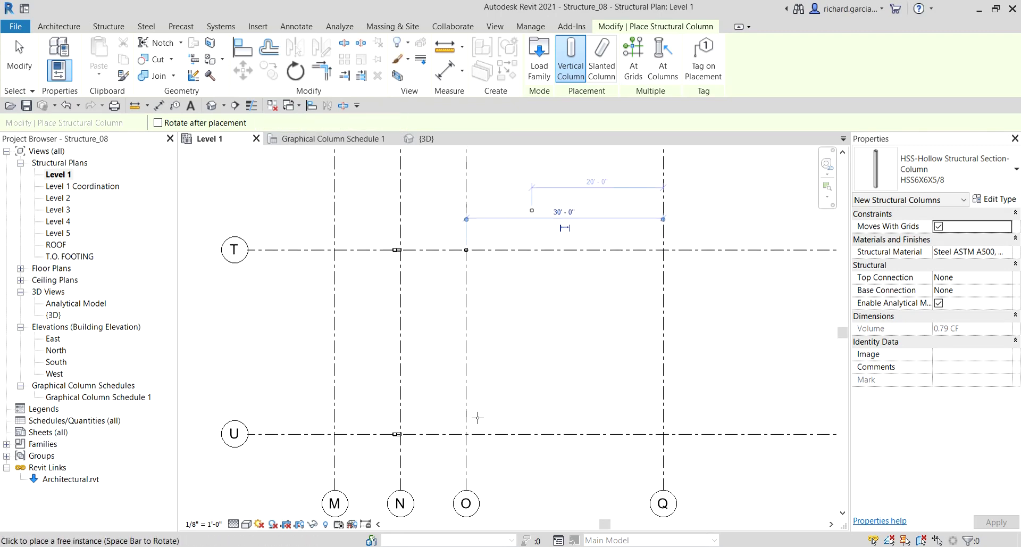
scroll(445, 401, down, 3)
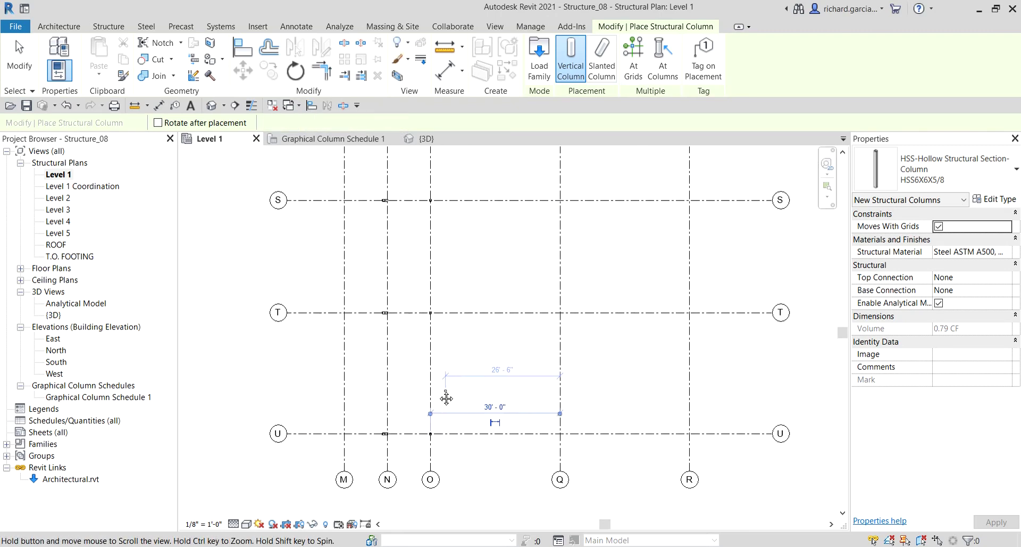
click(20, 56)
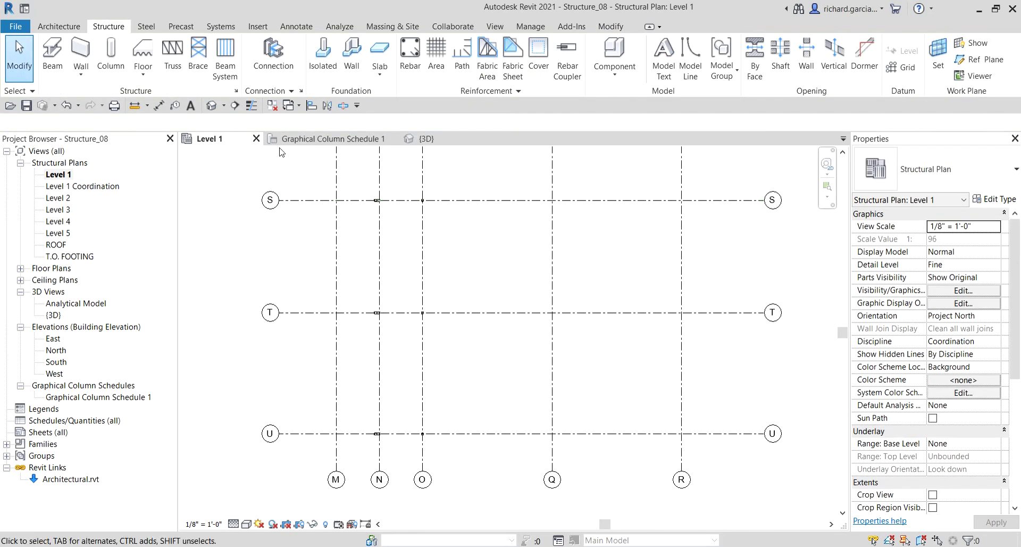
- Copy the three vertical columns on grid O to grids Q and R, with Constrain and Multiple on
drag(413, 187, 456, 464)
click(277, 80)
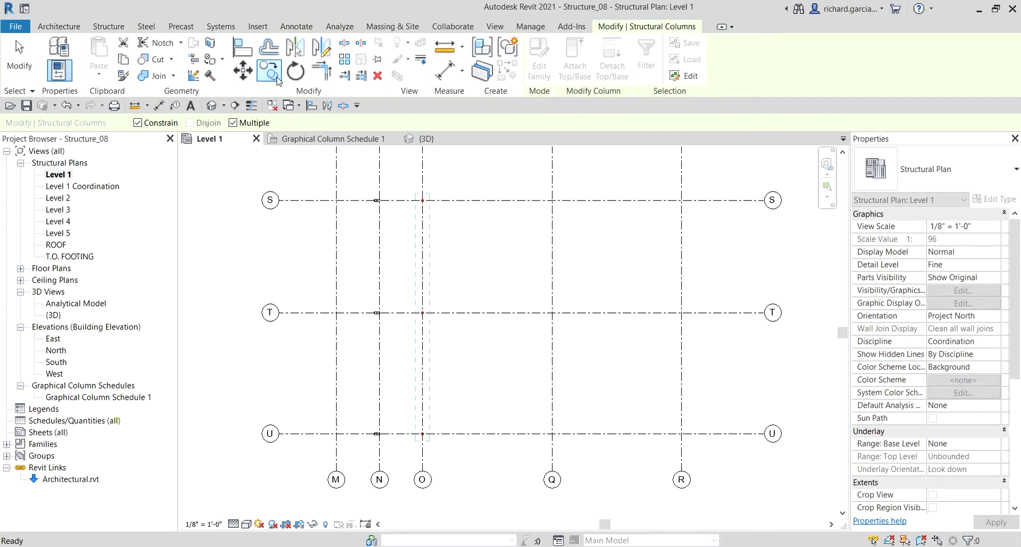
click(415, 178)
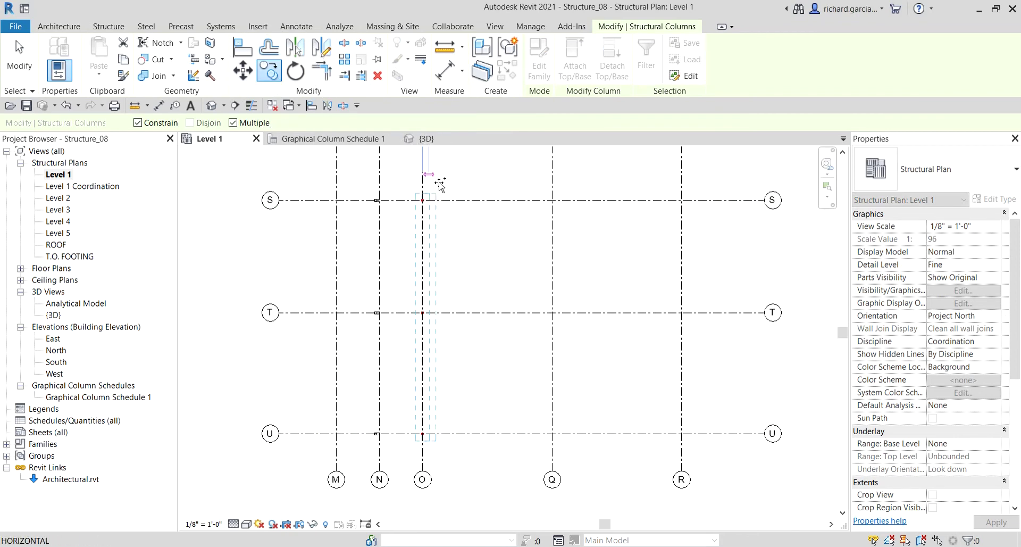
click(551, 182)
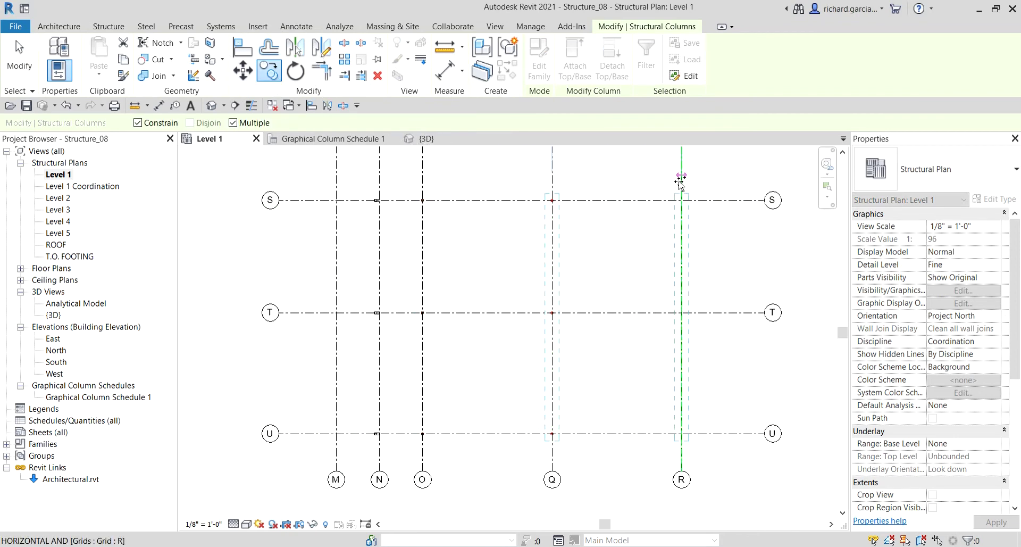
click(678, 181)
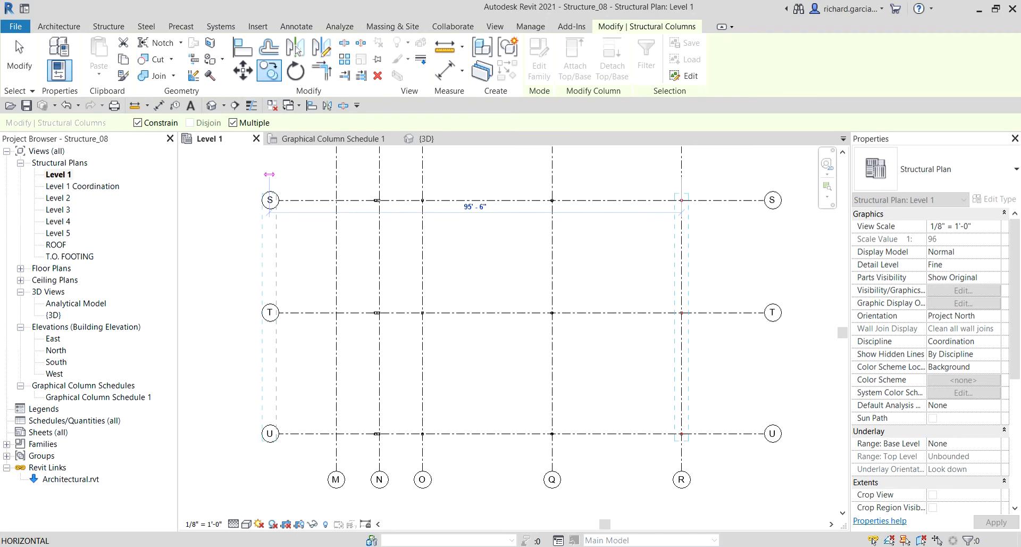
key(Escape)
key(Escape)
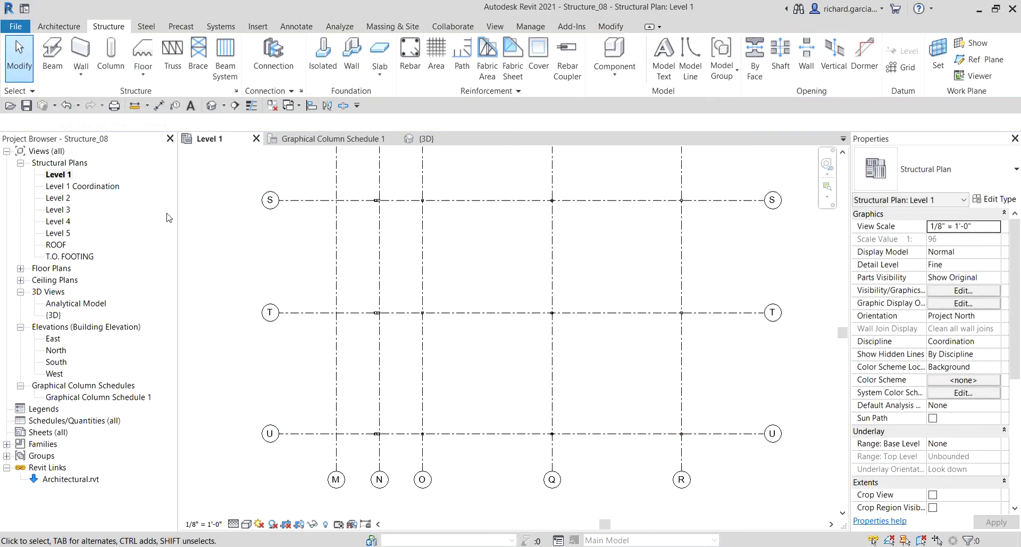
- Examine the slanted and vertical columns in the default 3D view and back in the Level 1 plan
click(426, 139)
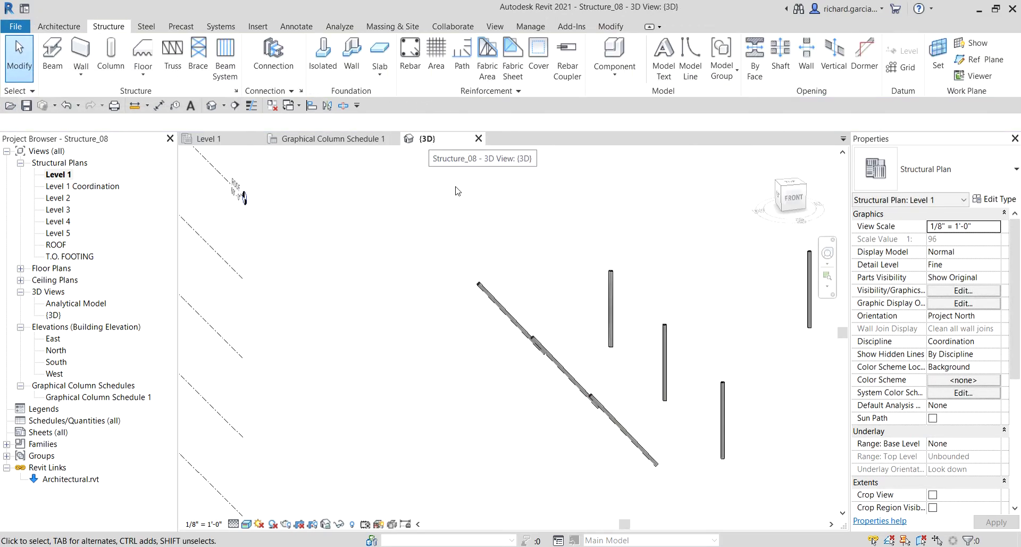
shift+middle_drag(669, 352, 570, 365)
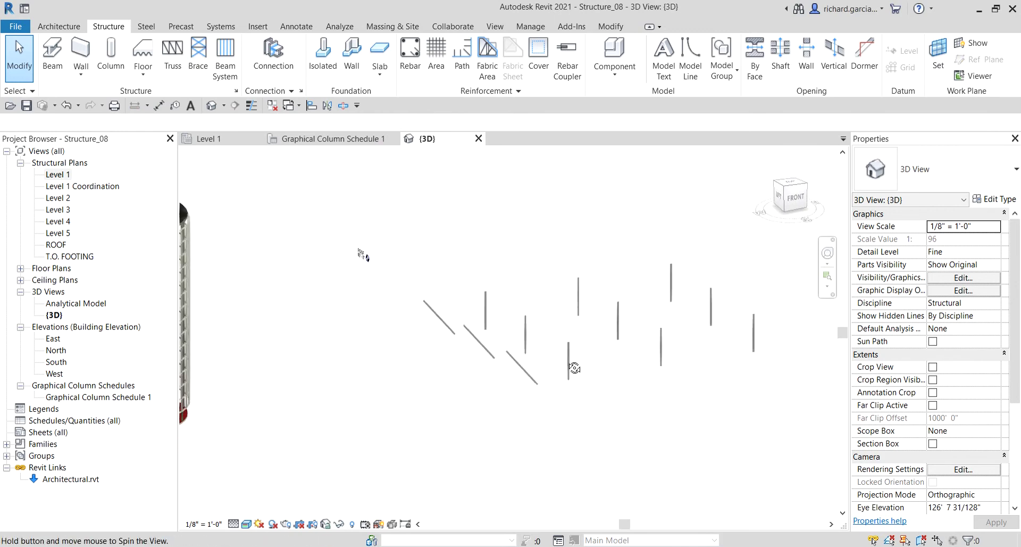
scroll(568, 348, up, 5)
scroll(568, 348, up, 1)
middle_drag(464, 423, 632, 418)
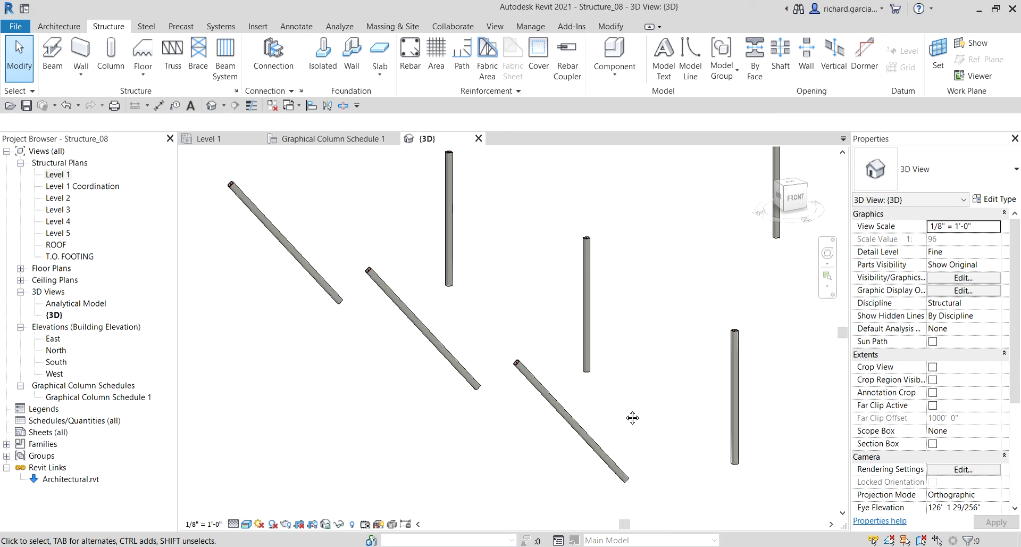
click(231, 140)
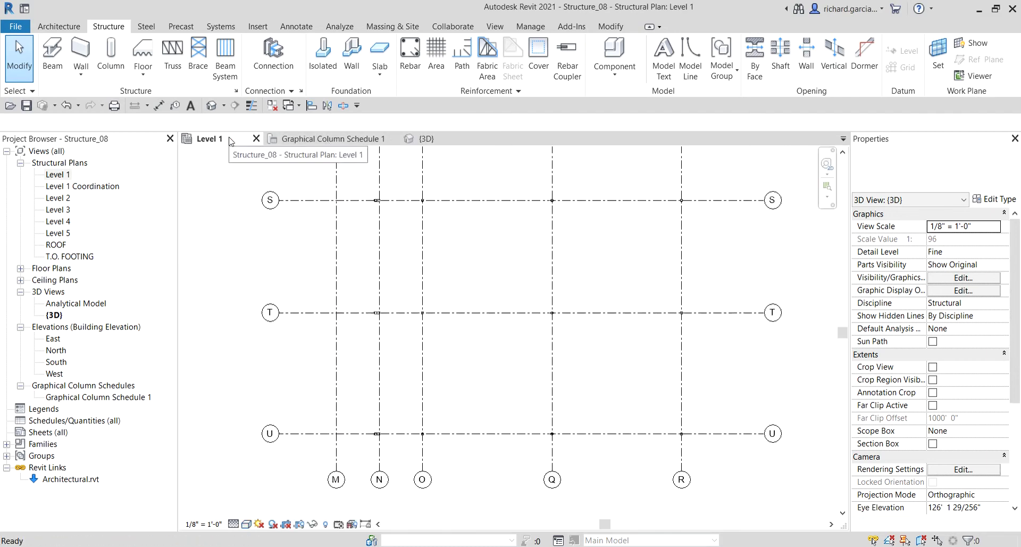
middle_drag(691, 292, 659, 298)
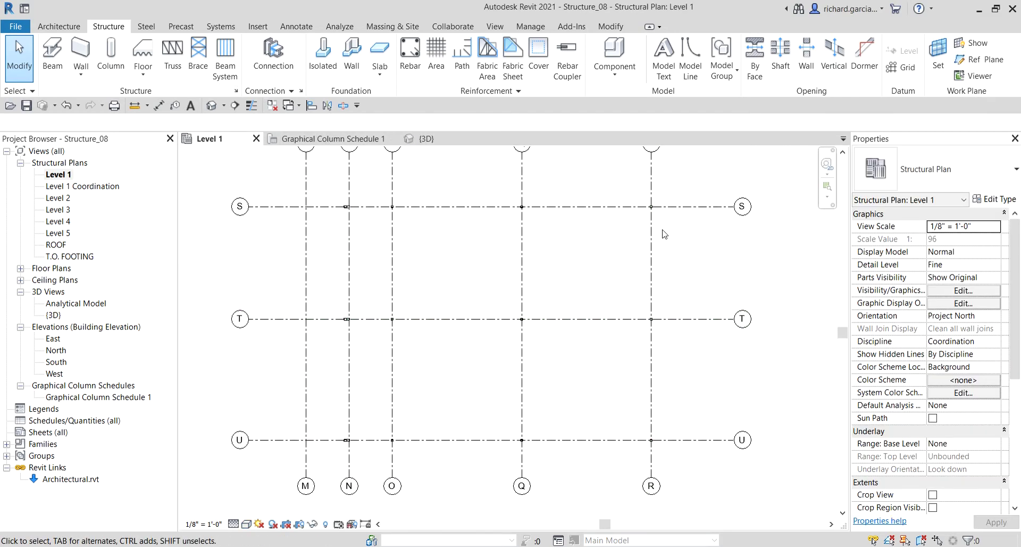
scroll(661, 234, up, 4)
middle_drag(526, 255, 597, 308)
scroll(597, 308, down, 2)
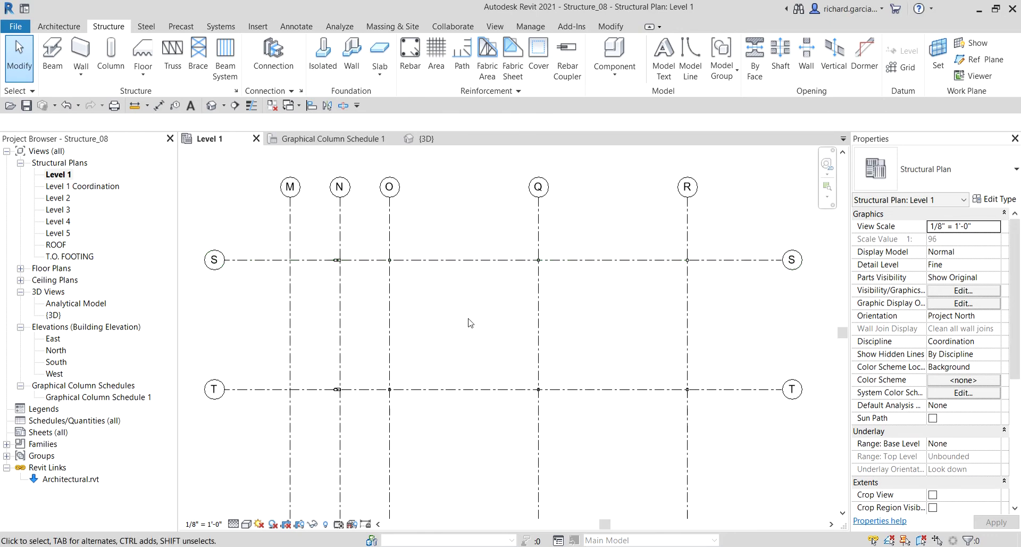
- Place a W12X26 beam on Level 1 along grid S from the column at R to the column at Q, with Chain on
click(52, 58)
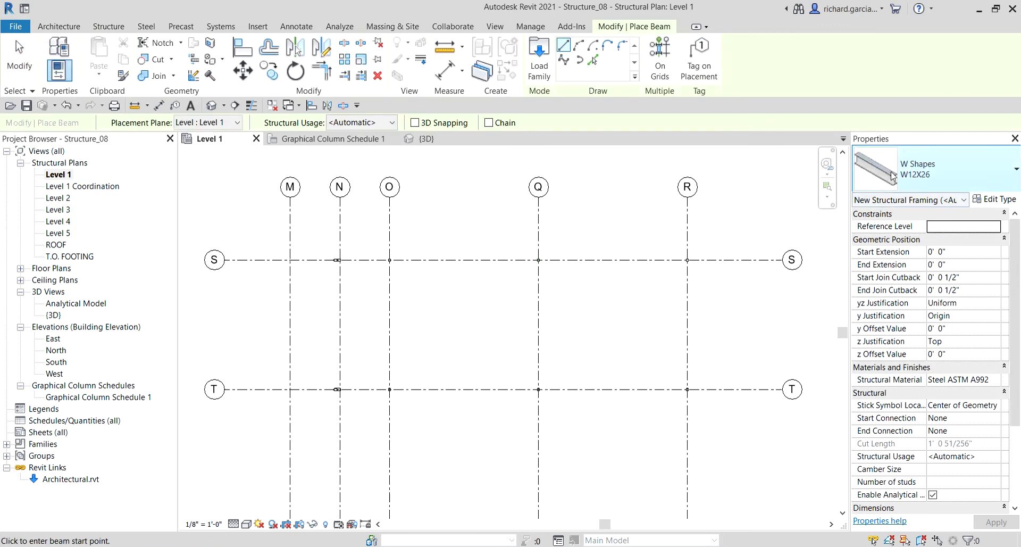
scroll(685, 270, up, 2)
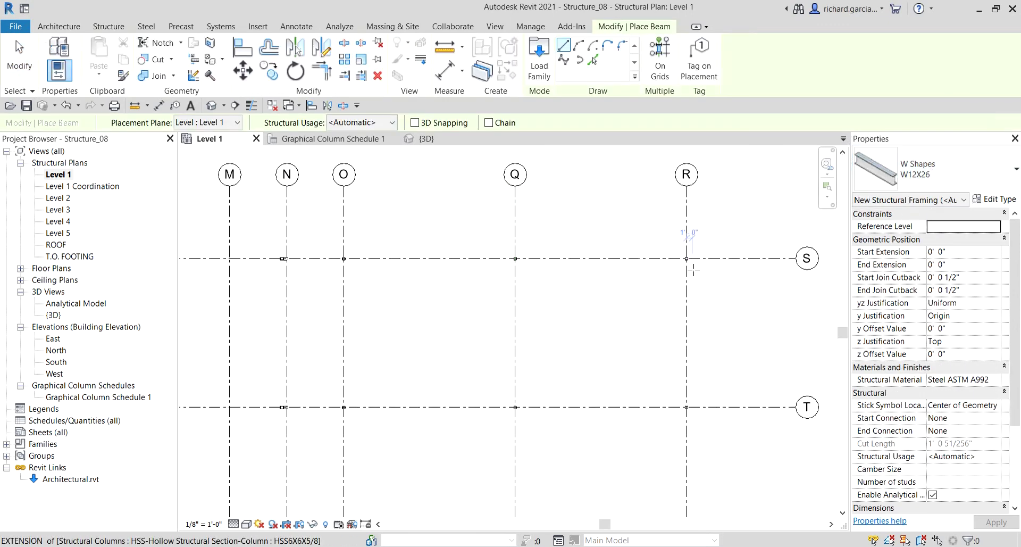
scroll(670, 255, up, 5)
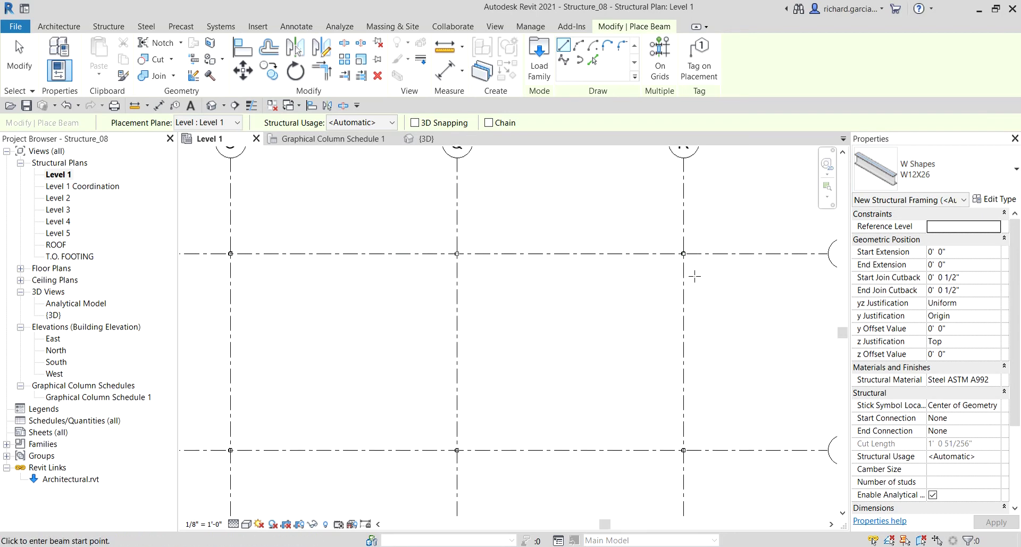
click(663, 208)
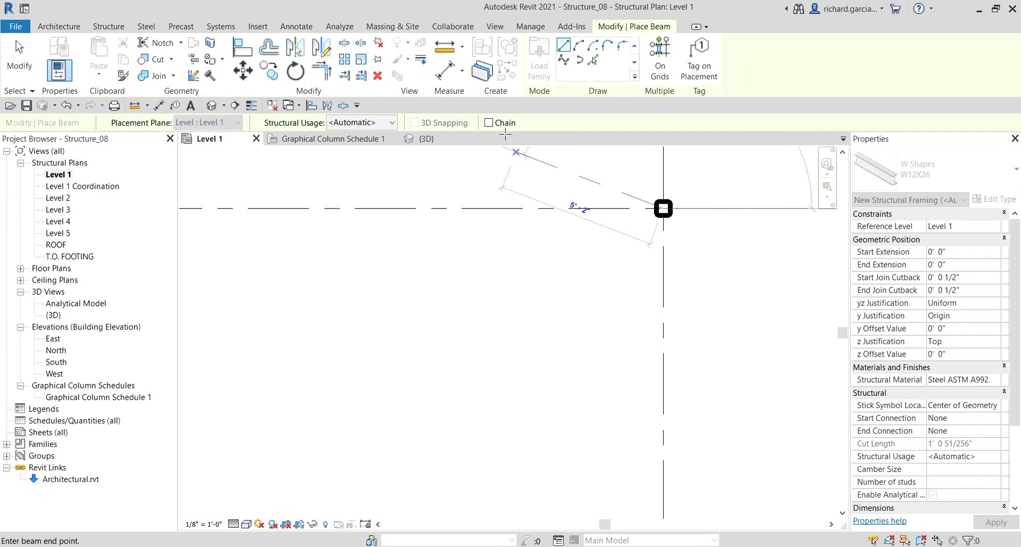
click(485, 124)
scroll(476, 265, down, 3)
middle_drag(390, 292, 612, 286)
scroll(430, 256, up, 4)
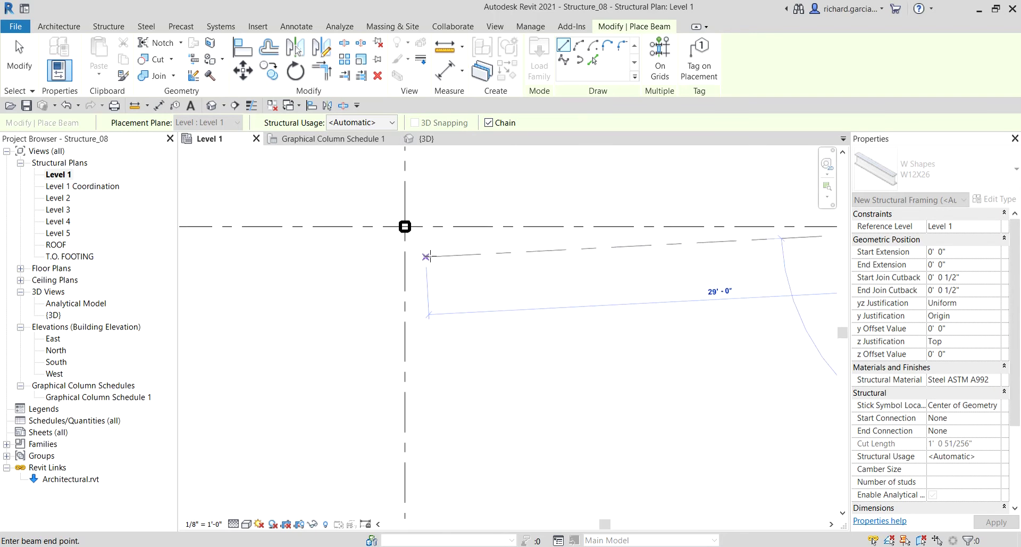
scroll(407, 242, up, 2)
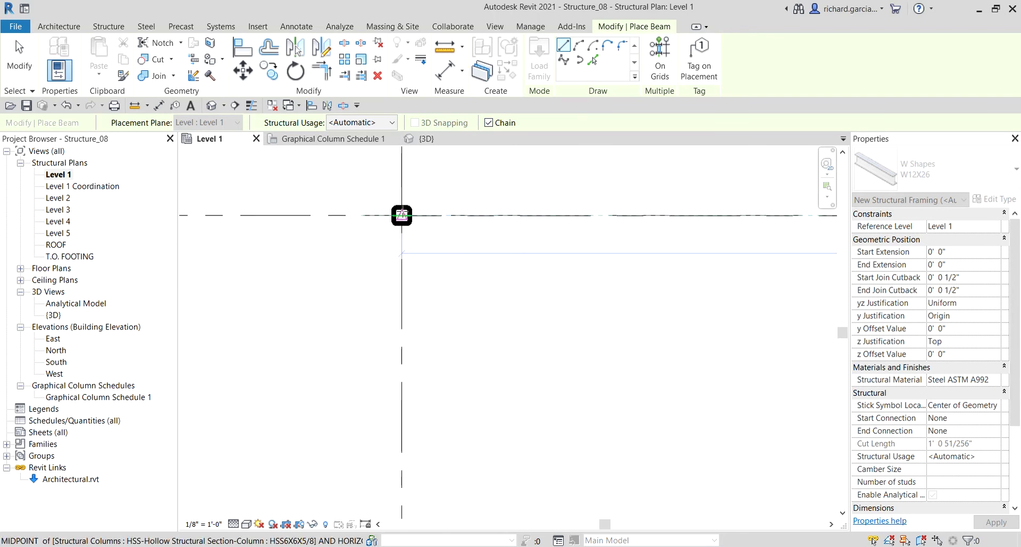
scroll(373, 291, down, 6)
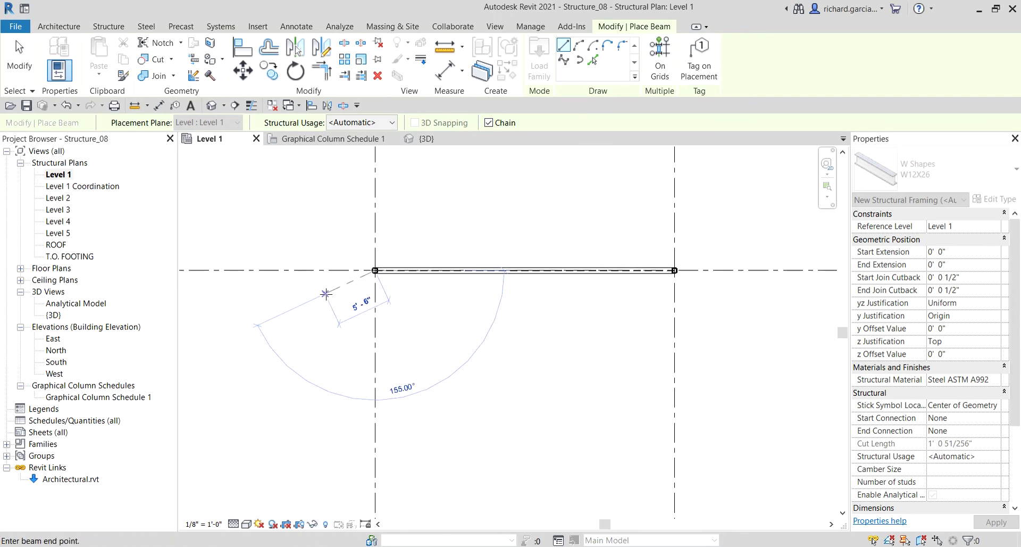
- Continue the chained beam along grid S from column Q to the slanted column's far end at grid M, and end the chain
middle_drag(320, 301, 706, 283)
scroll(444, 255, up, 5)
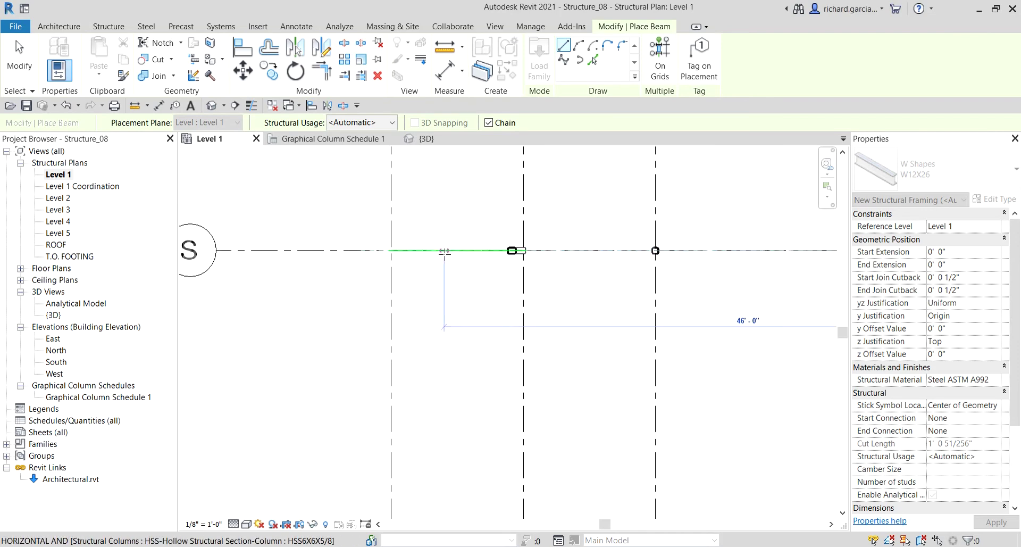
middle_drag(564, 276, 289, 271)
scroll(508, 288, up, 3)
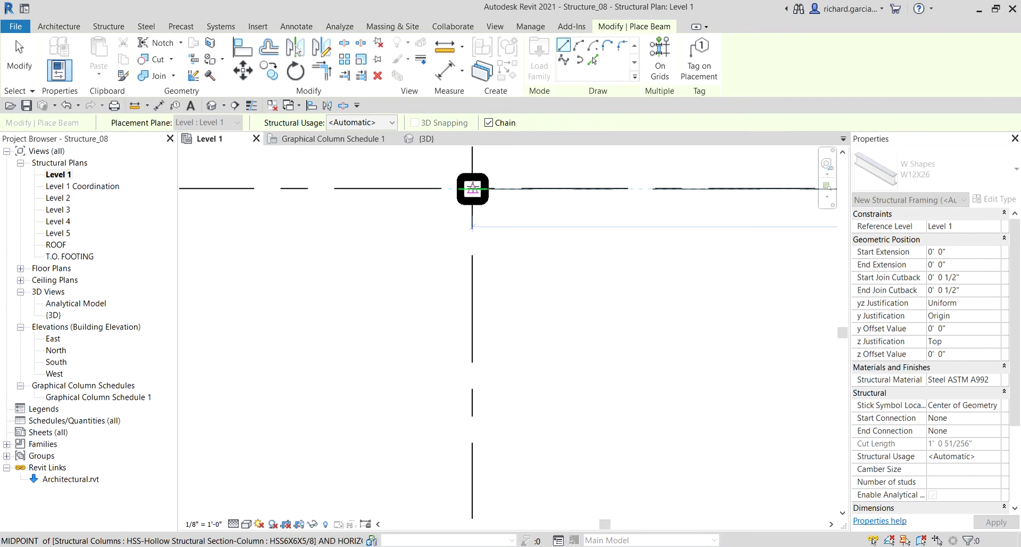
scroll(439, 301, down, 3)
middle_drag(469, 325, 724, 325)
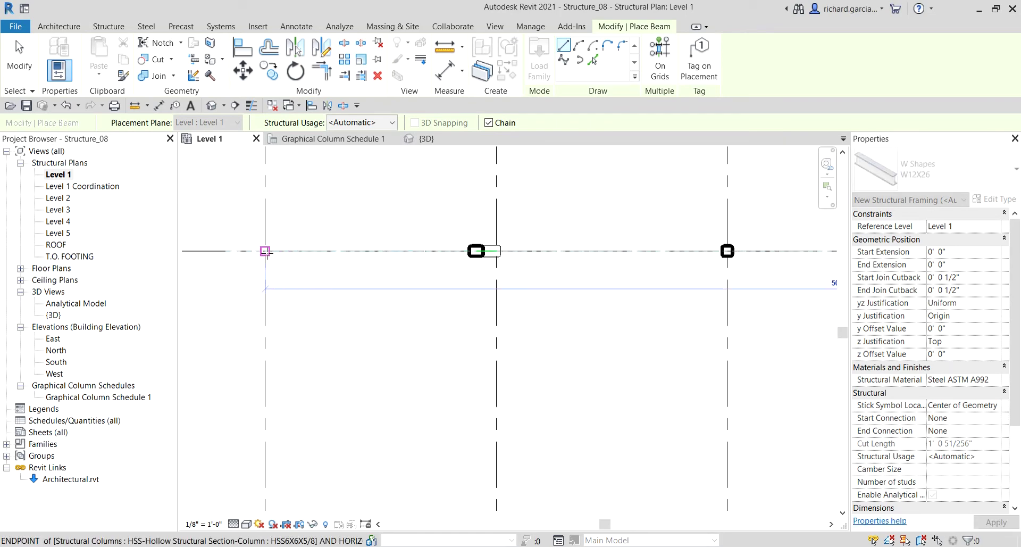
scroll(340, 323, down, 3)
middle_drag(491, 345, 323, 322)
key(Escape)
scroll(462, 337, down, 4)
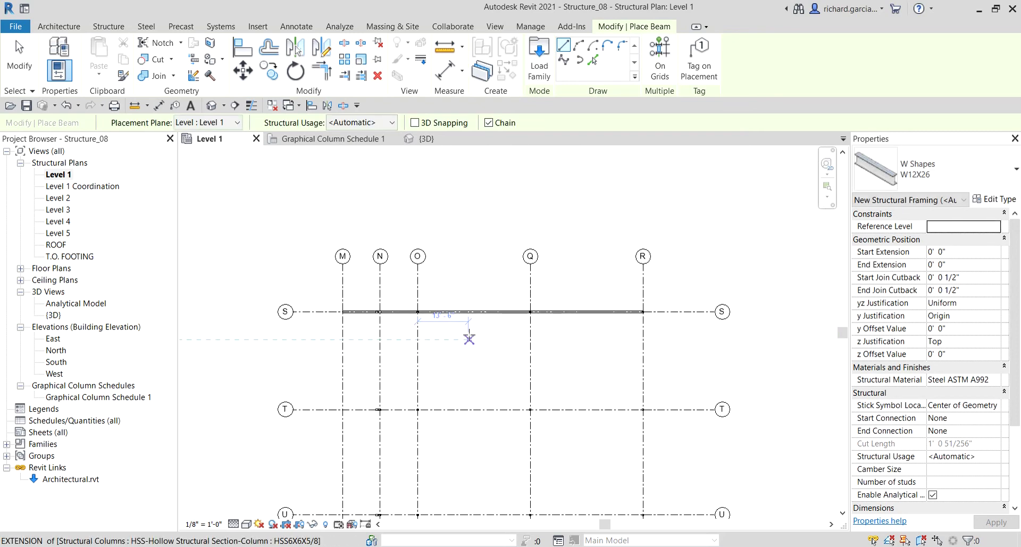
- Place a W12X26 beam on Level 1 along grid T from the column at R to the column at Q, with Chain on
scroll(662, 435, up, 5)
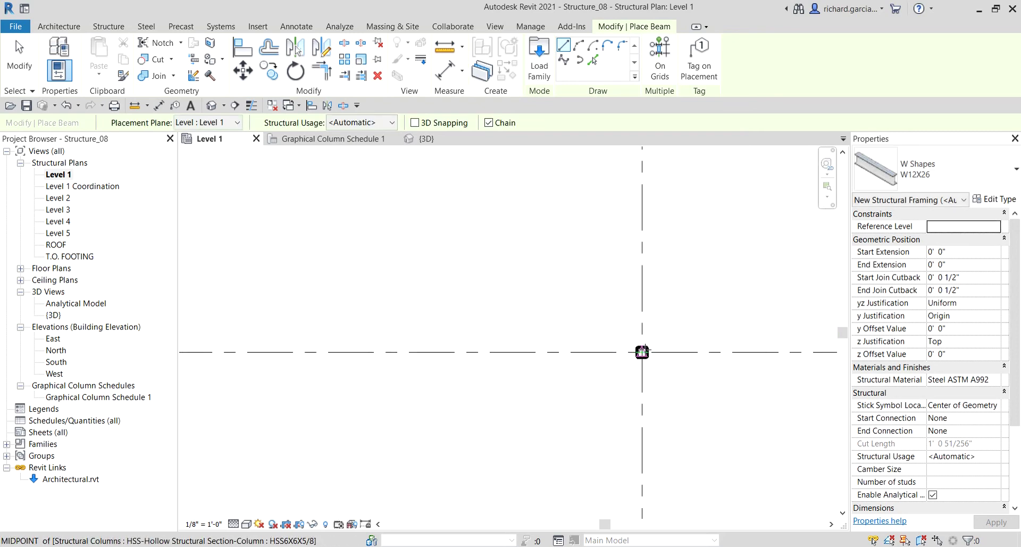
click(642, 351)
scroll(395, 422, down, 1)
middle_drag(289, 424, 619, 392)
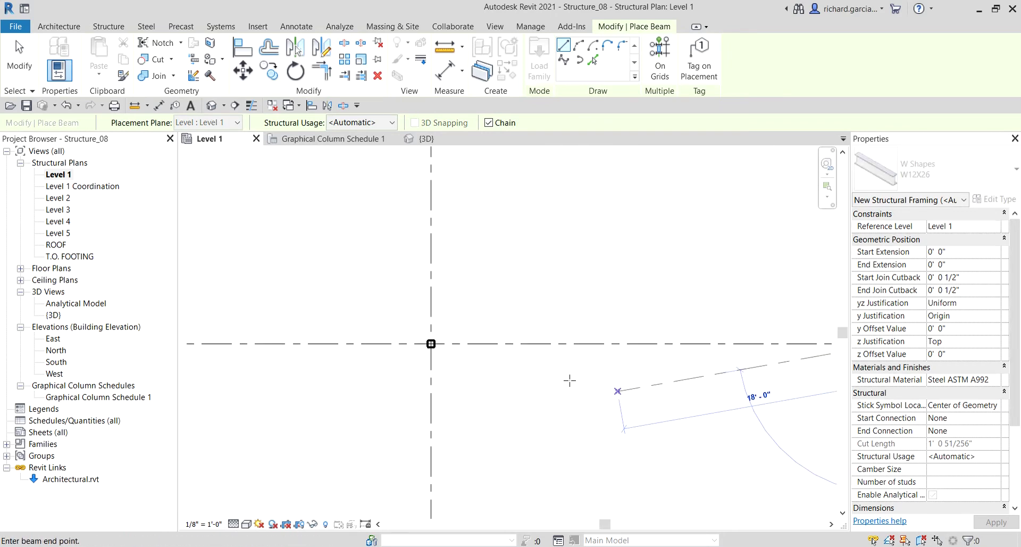
click(431, 343)
click(430, 343)
- Continue the chained beam along grid T from column Q to the slanted column's far end at grid M, and end the chain
scroll(426, 372, down, 4)
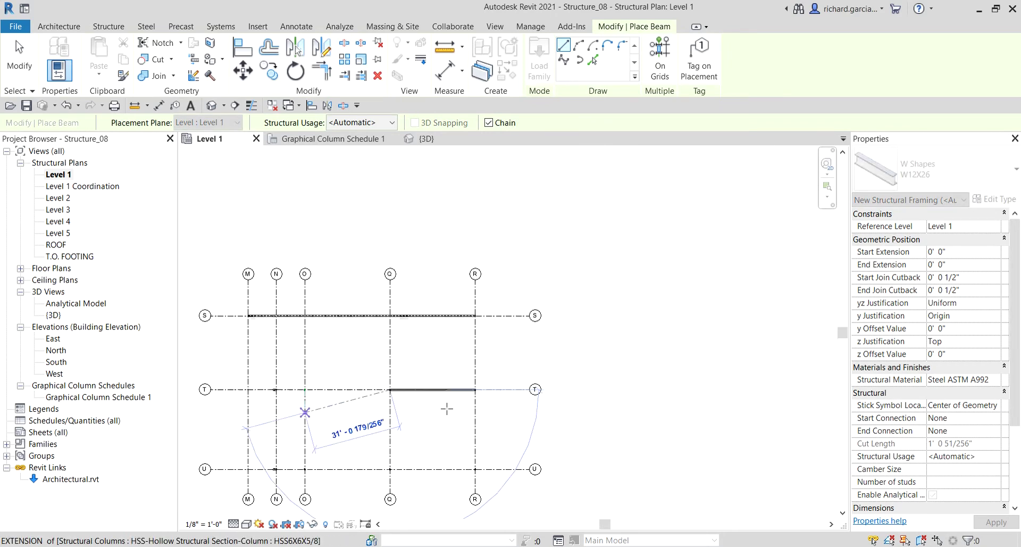
scroll(490, 393, up, 6)
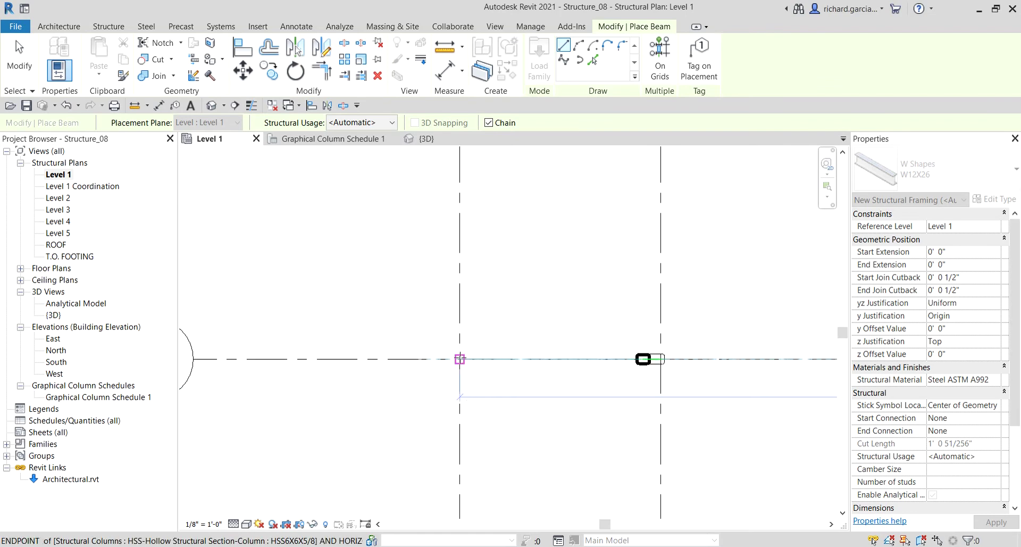
click(520, 386)
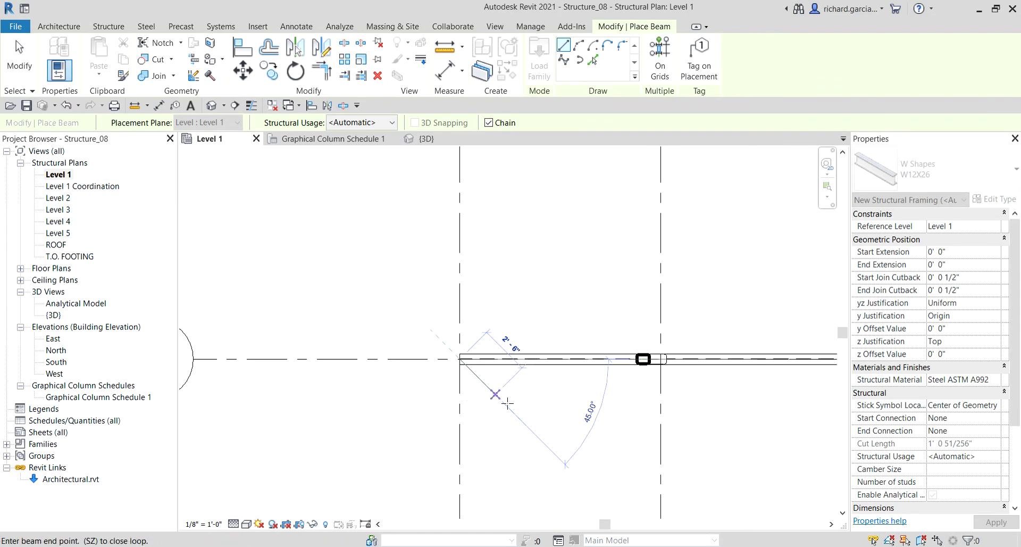
key(Escape)
- Place a single W12X26 beam along grid U from the column at R to the slanted column's far end at M, and exit the Beam command
scroll(505, 401, down, 4)
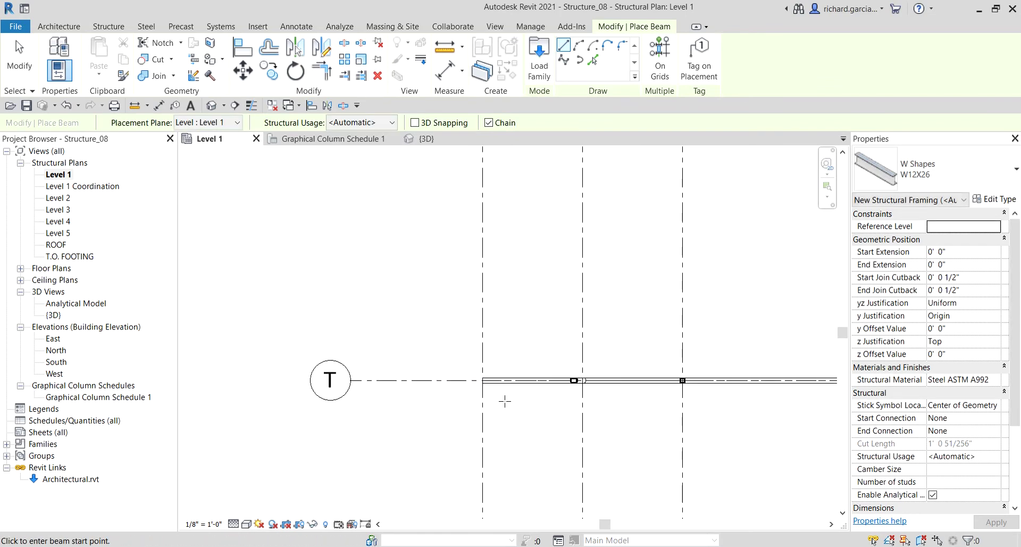
middle_drag(702, 438, 333, 310)
scroll(463, 324, down, 5)
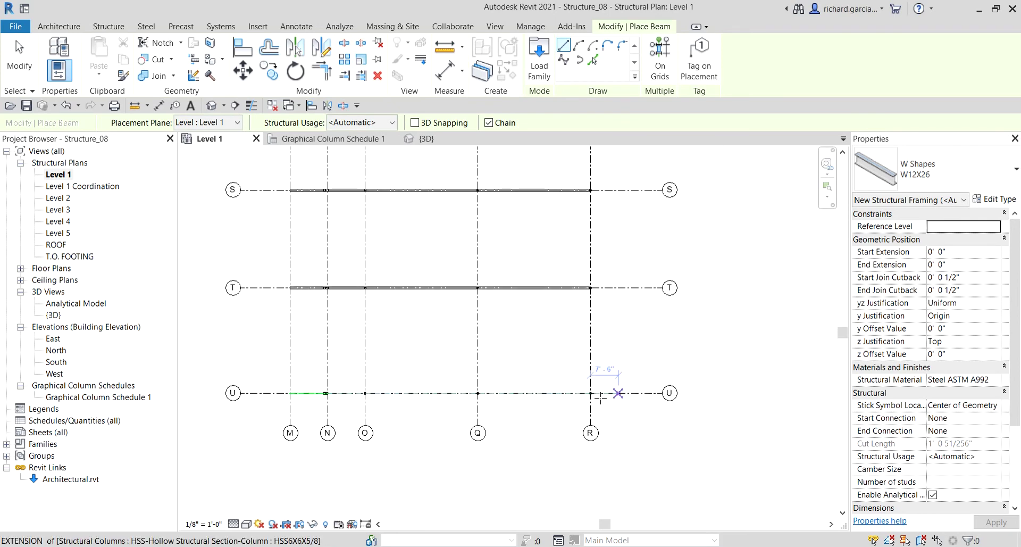
scroll(569, 399, up, 6)
scroll(609, 419, up, 2)
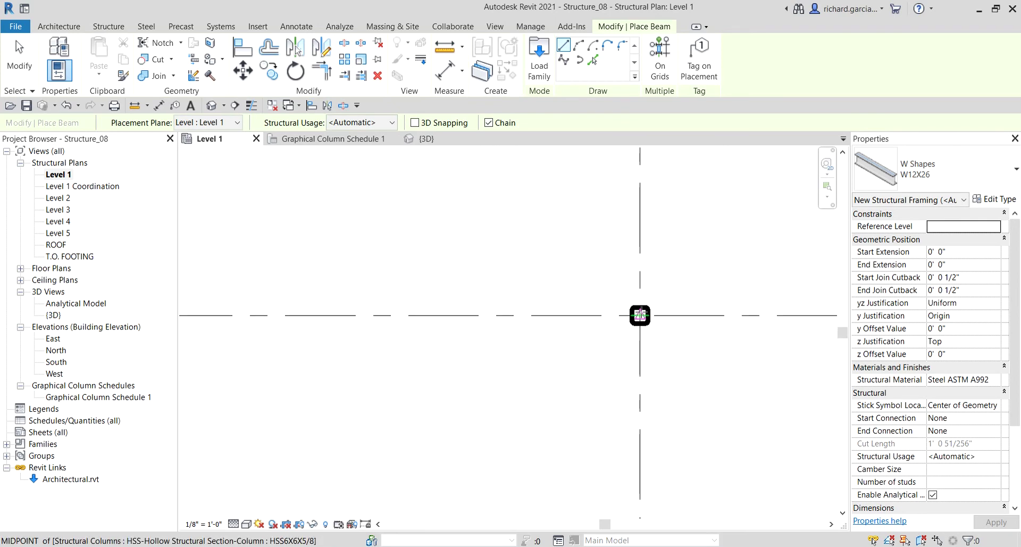
click(638, 317)
scroll(520, 370, down, 3)
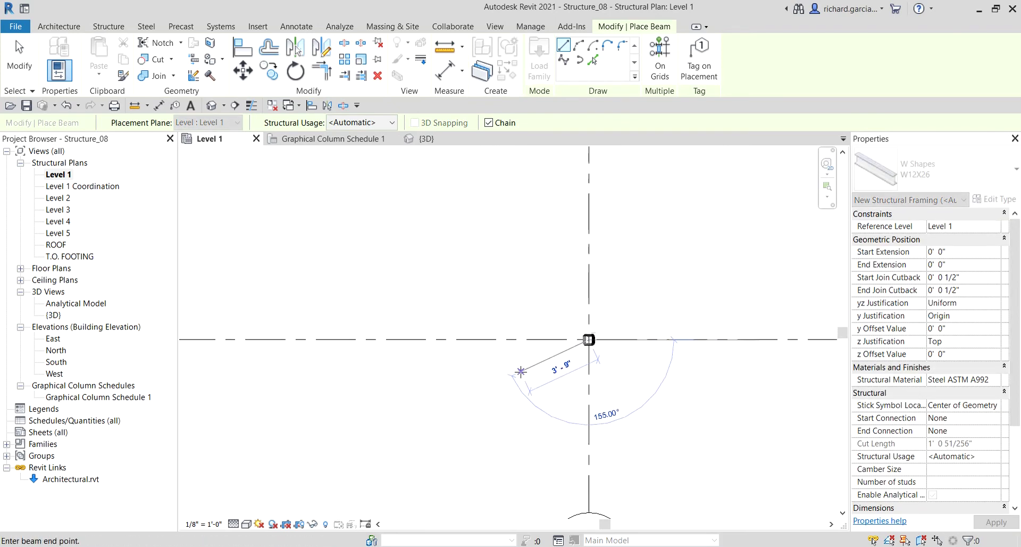
middle_drag(315, 401, 610, 345)
scroll(565, 339, down, 2)
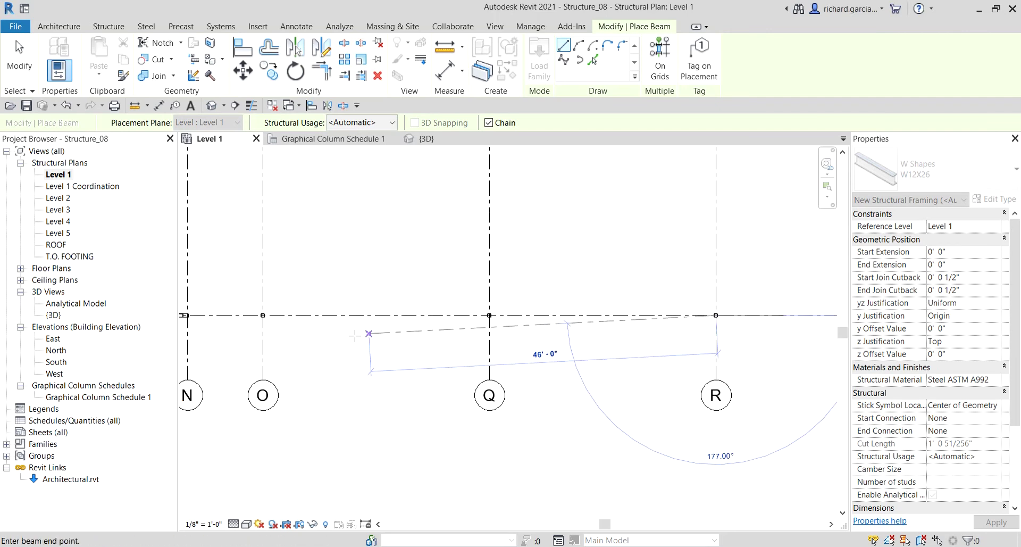
middle_drag(373, 339, 634, 326)
scroll(366, 329, up, 2)
scroll(367, 331, up, 1)
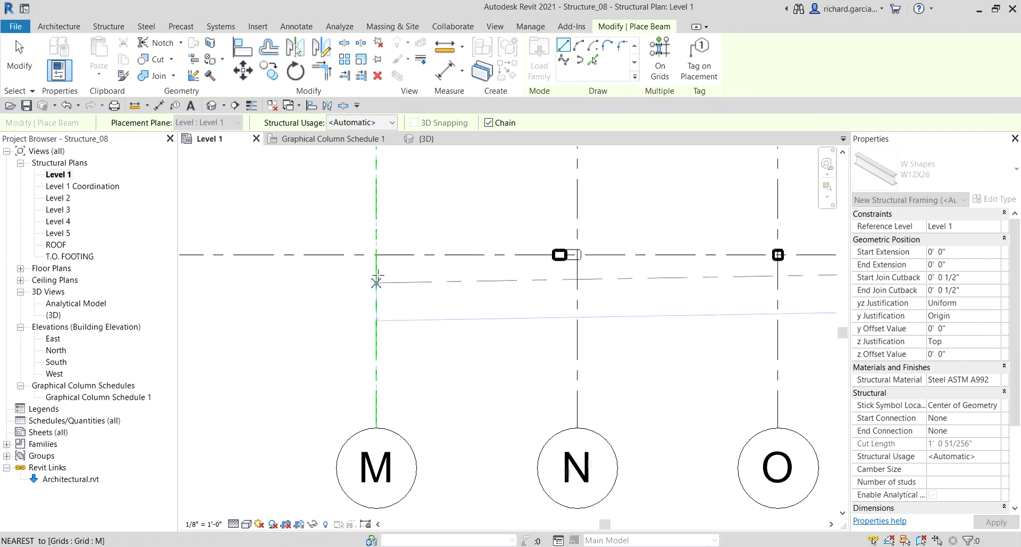
click(376, 254)
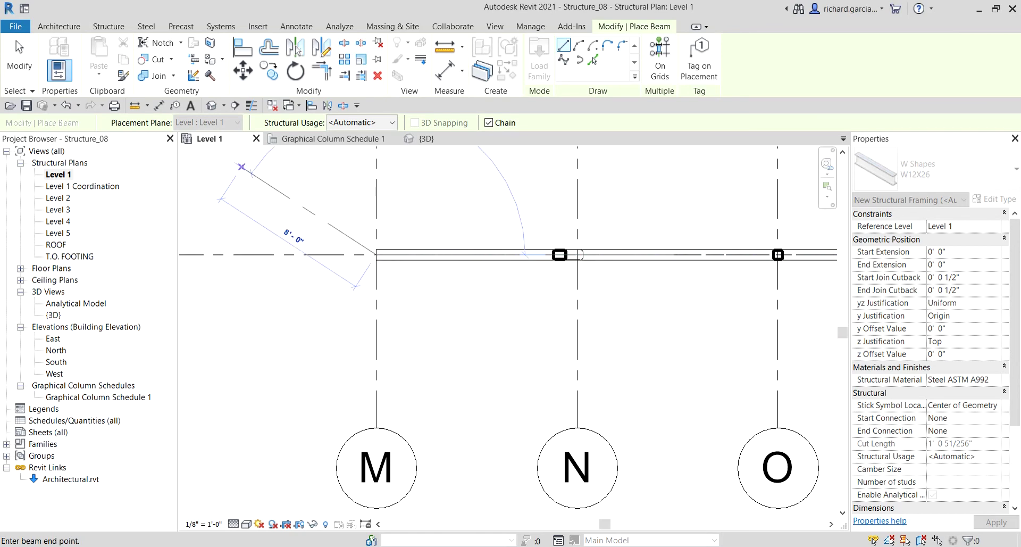
click(19, 58)
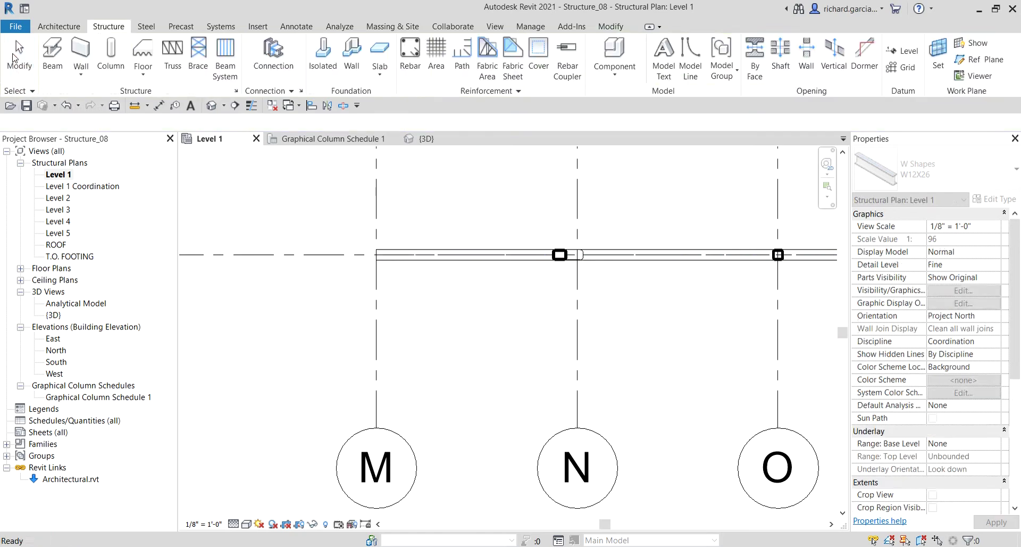
- Examine the beams on grids S, T and U in plan and in the default 3D view
scroll(410, 282, down, 3)
middle_drag(565, 287, 337, 277)
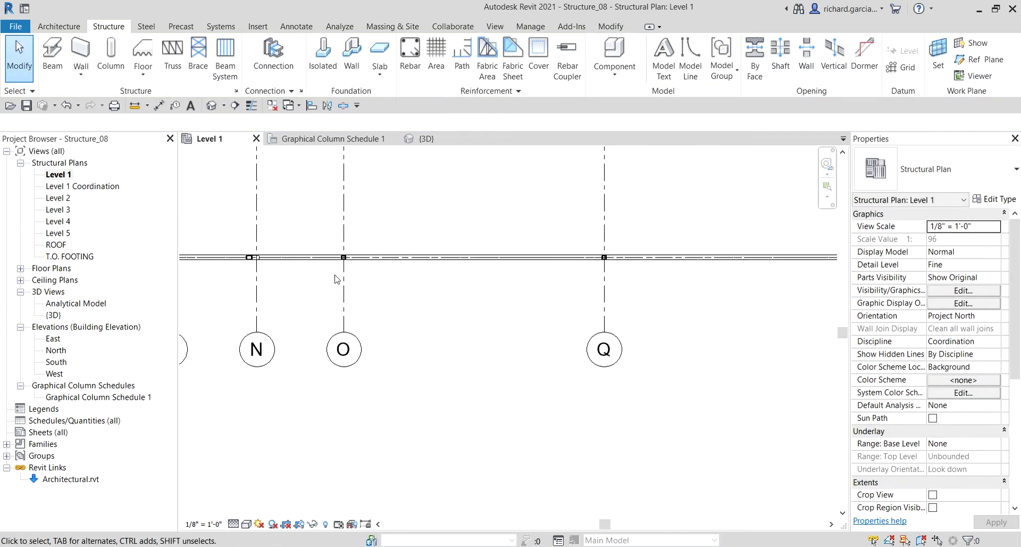
scroll(415, 282, down, 3)
middle_drag(453, 289, 425, 379)
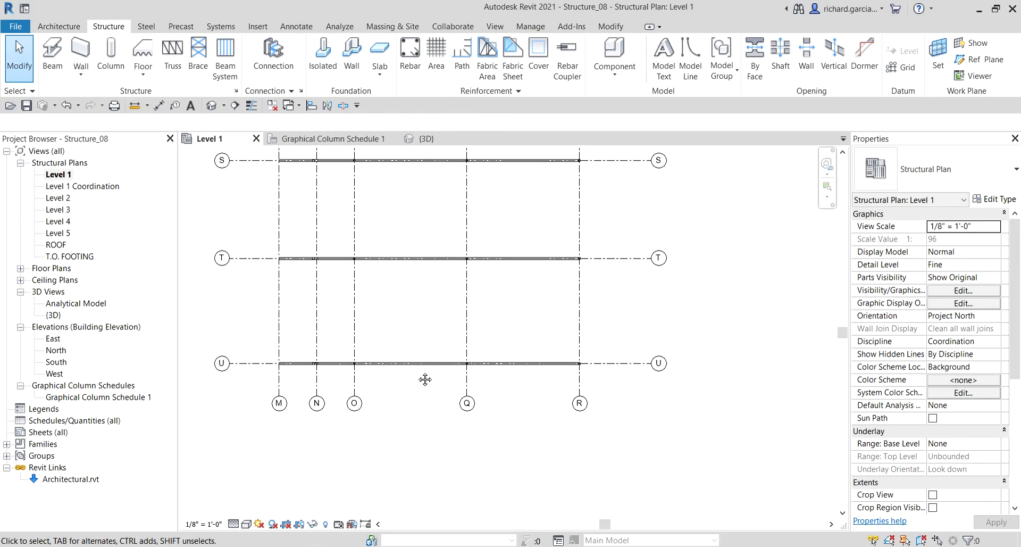
click(211, 105)
scroll(577, 323, down, 2)
middle_drag(701, 336, 499, 278)
scroll(575, 292, down, 2)
mouse_move(668, 351)
shift+middle_down()
mouse_move(676, 311)
mouse_move(664, 243)
mouse_move(681, 308)
mouse_move(683, 347)
mouse_move(673, 347)
shift+middle_up()
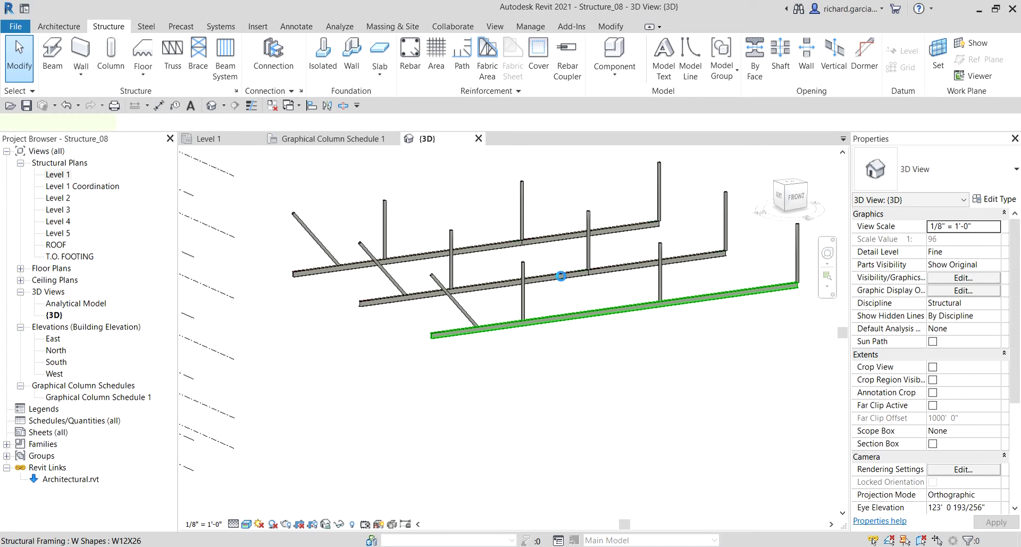
- Move all five W12X26 beams vertically up 14'-6" in the front view, with Constrain off and Disjoin on
ctrl+click(561, 276)
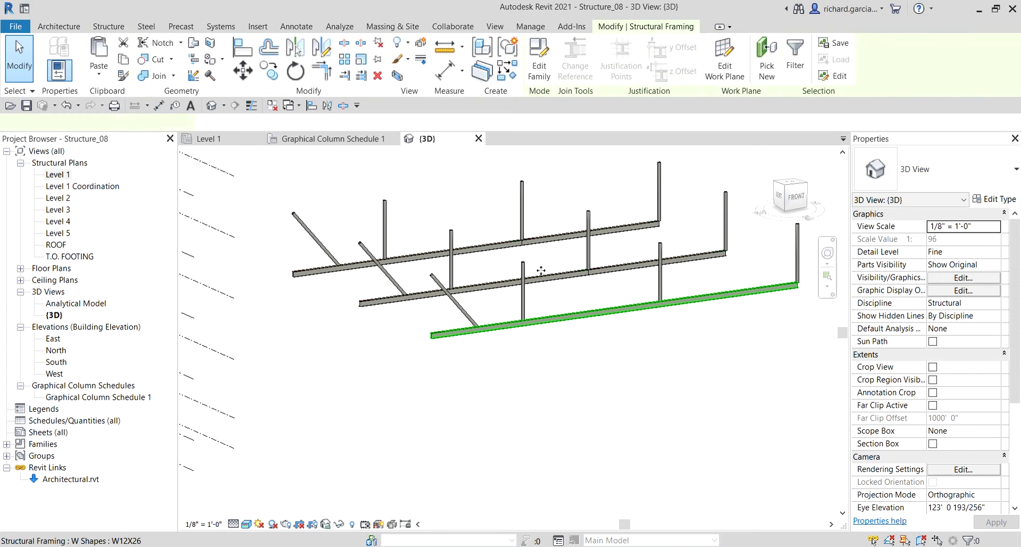
ctrl+click(477, 246)
ctrl+click(622, 270)
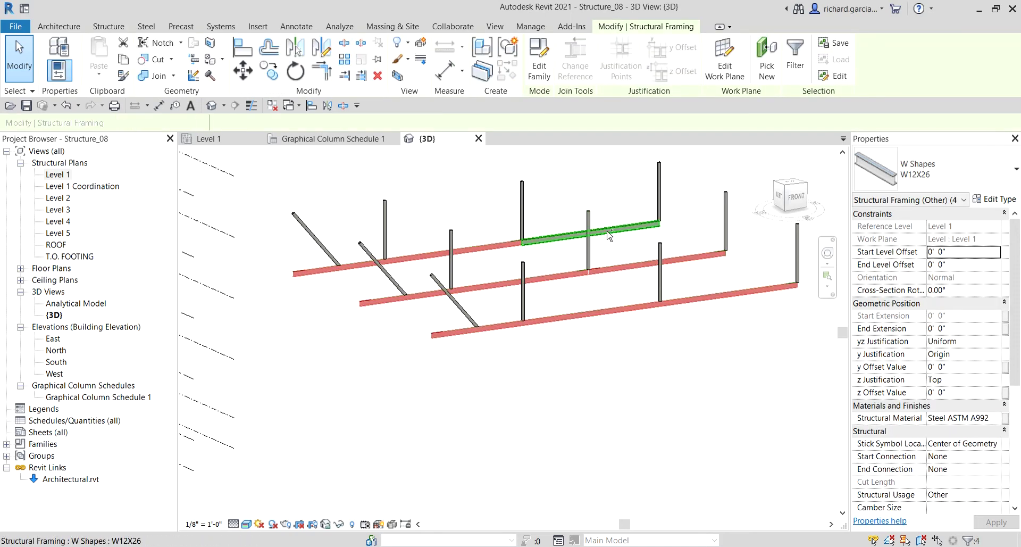
ctrl+click(610, 236)
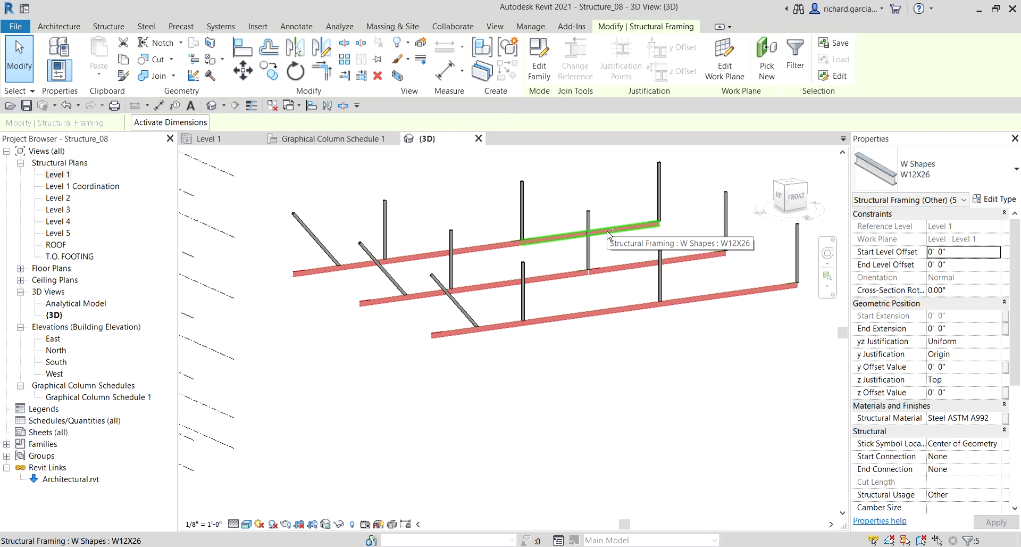
click(798, 200)
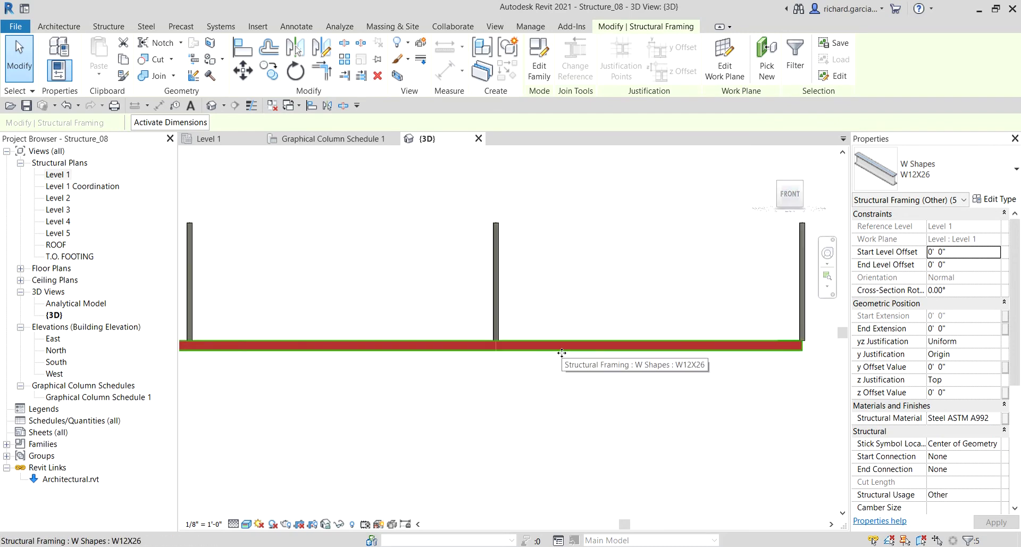
click(243, 77)
scroll(526, 352, up, 3)
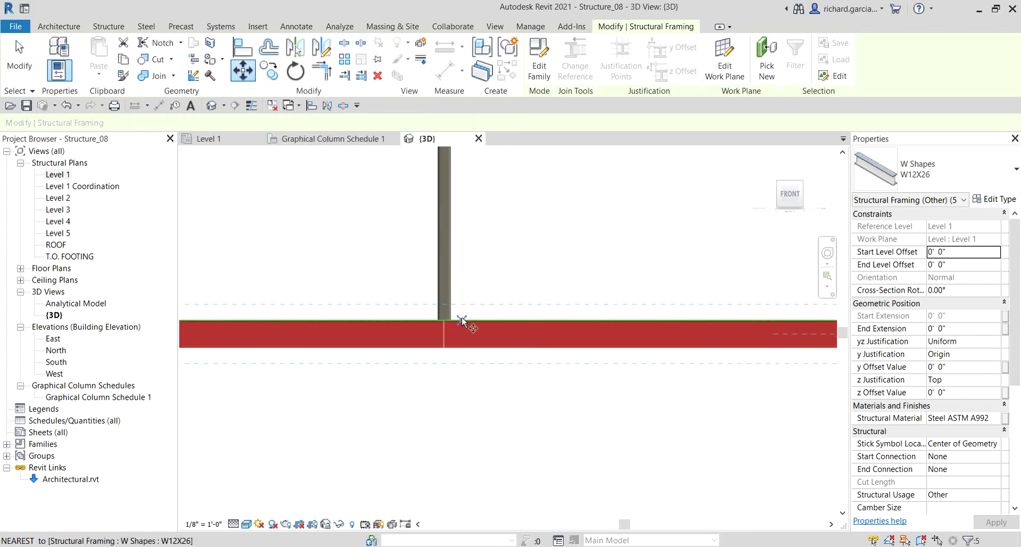
click(447, 322)
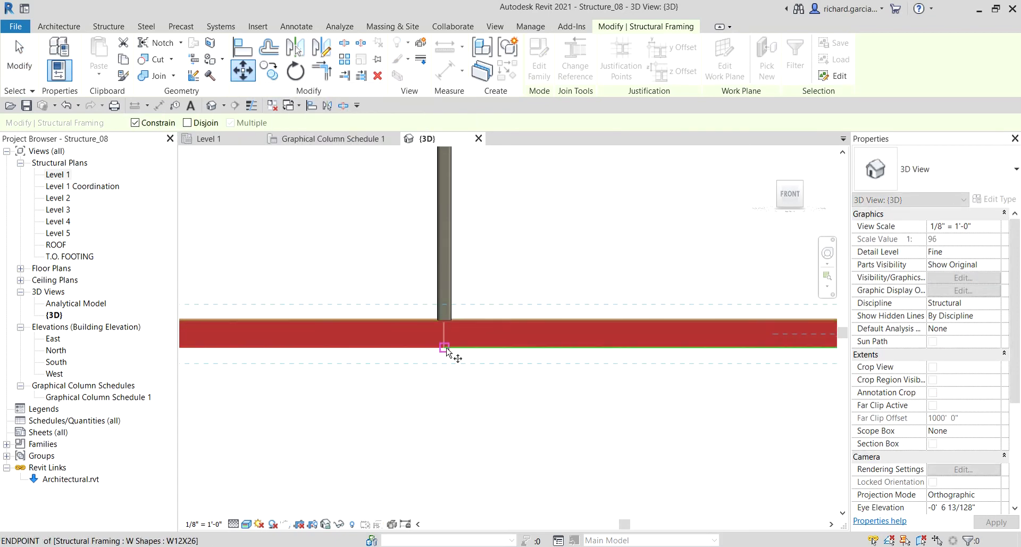
scroll(464, 235, down, 5)
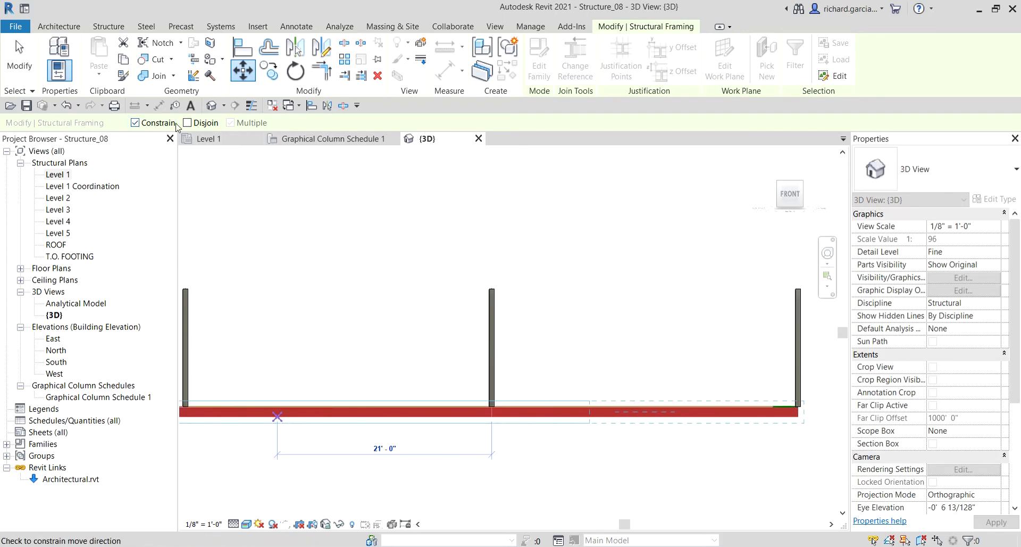
scroll(490, 281, up, 4)
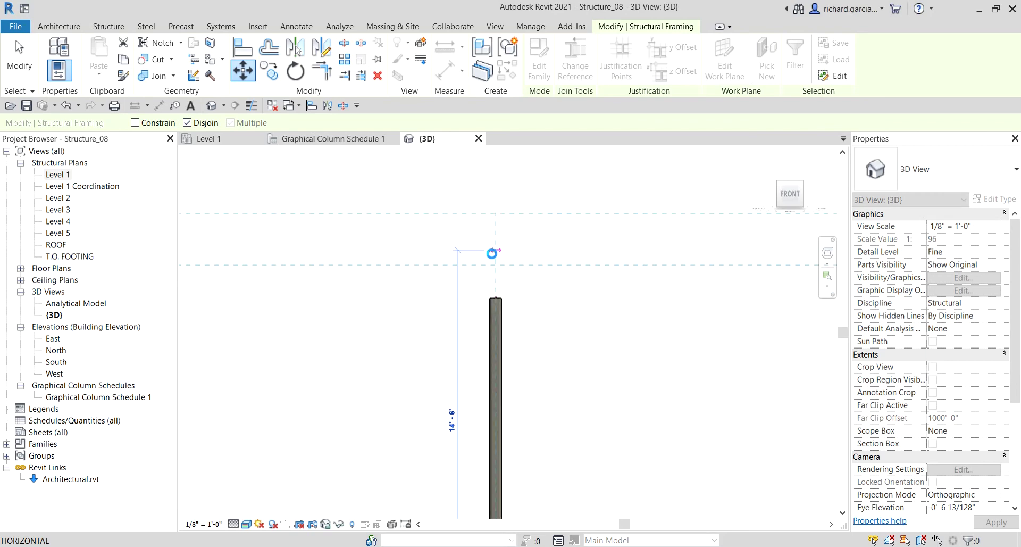
click(493, 256)
scroll(205, 232, down, 2)
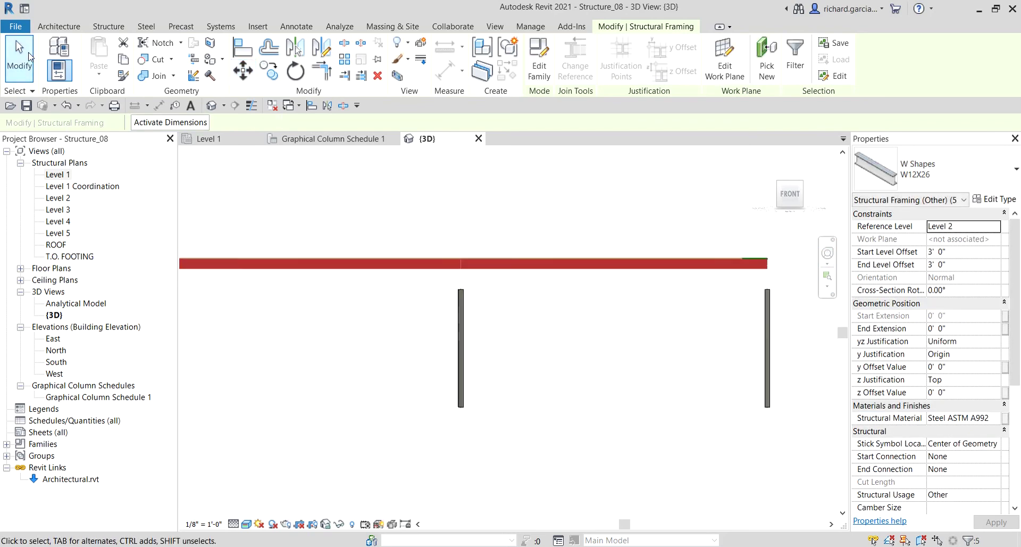
- Clear the selection and examine the raised beams and the column tops in an angled 3D view
click(15, 51)
scroll(545, 290, down, 2)
shift+middle_drag(448, 307, 311, 292)
middle_drag(430, 387, 557, 333)
scroll(533, 326, up, 5)
middle_drag(472, 389, 451, 436)
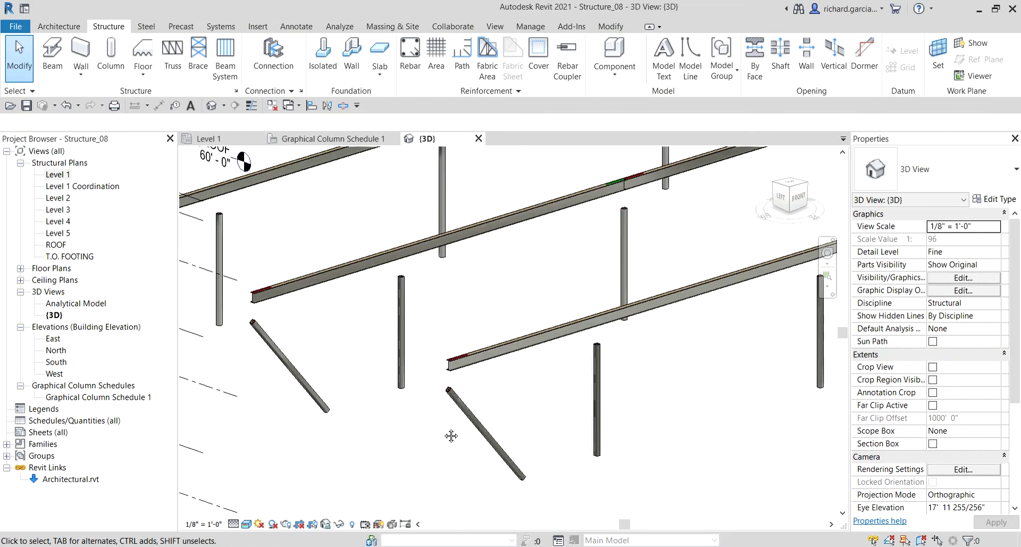
middle_drag(608, 389, 601, 424)
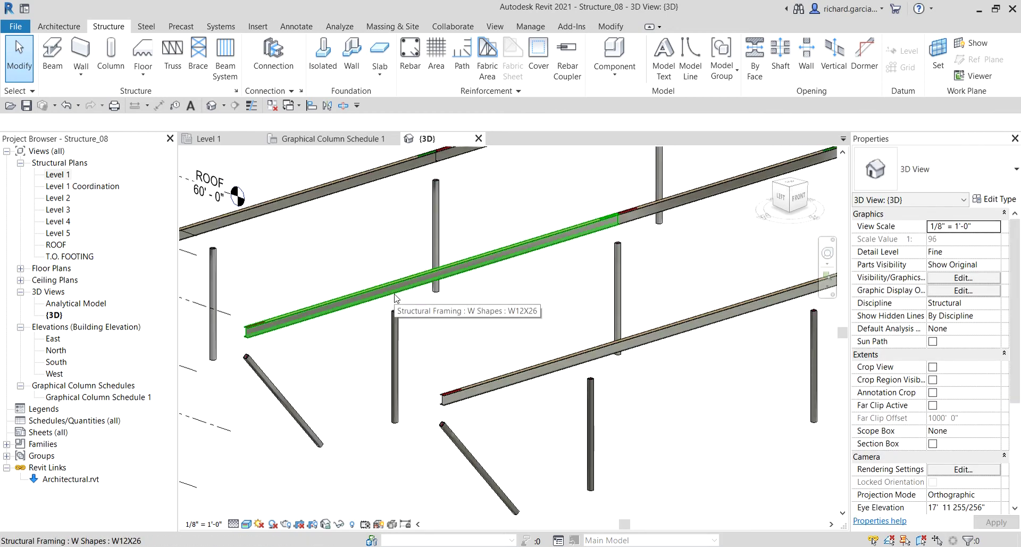
scroll(506, 292, down, 2)
middle_drag(533, 287, 519, 320)
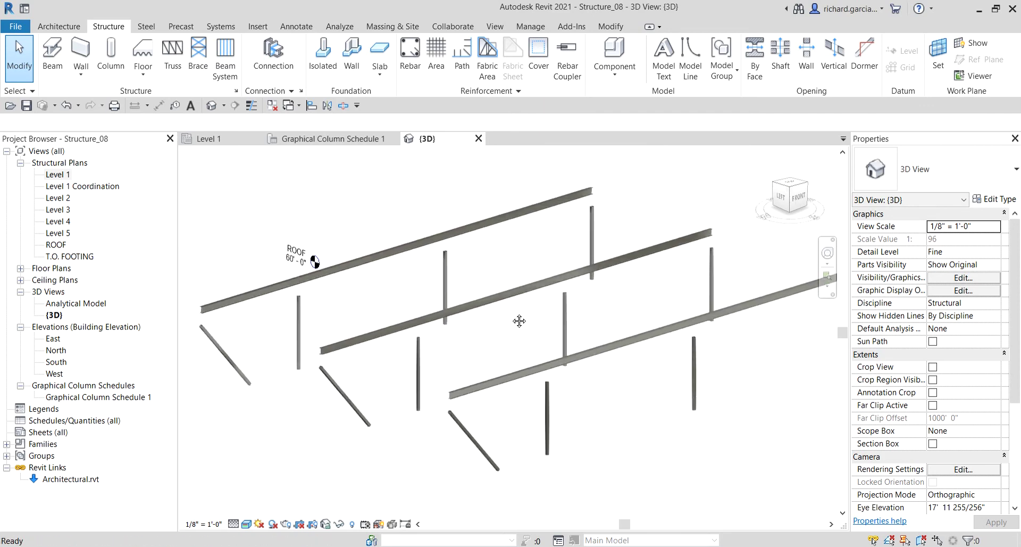
click(445, 267)
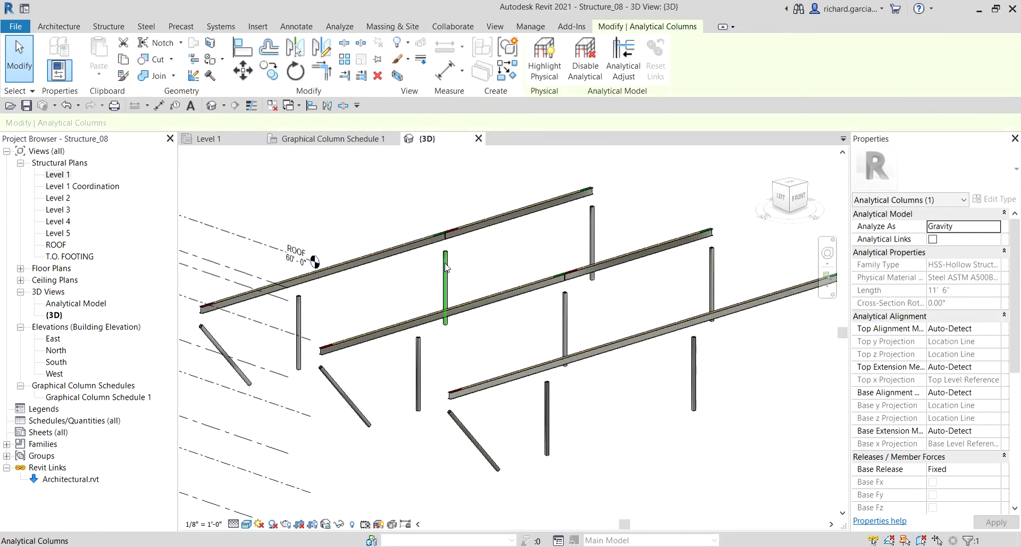
key(ctrl)
click(477, 265)
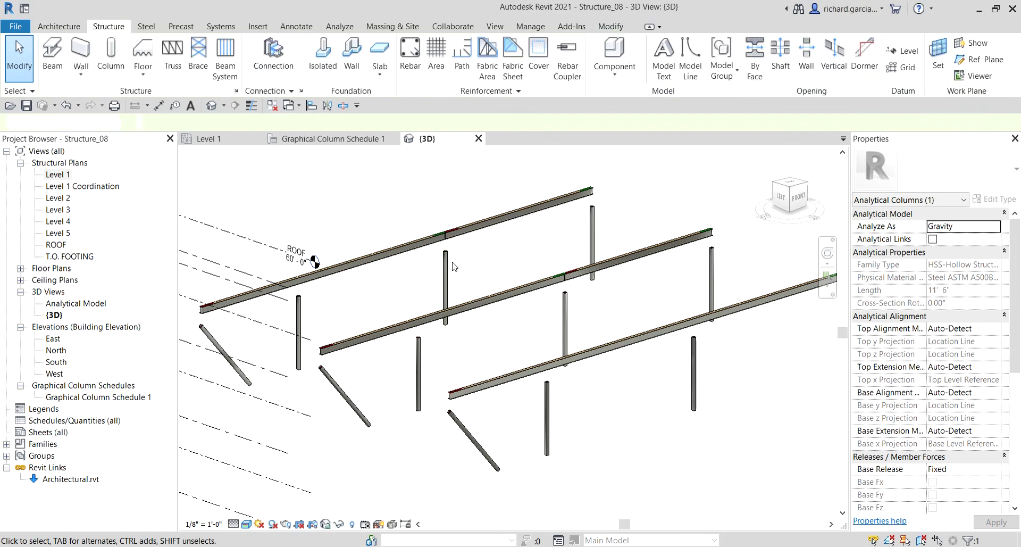
- Attach the top of the vertical column at Q-S to the W12X26 beam above it on grid S
scroll(478, 266, up, 5)
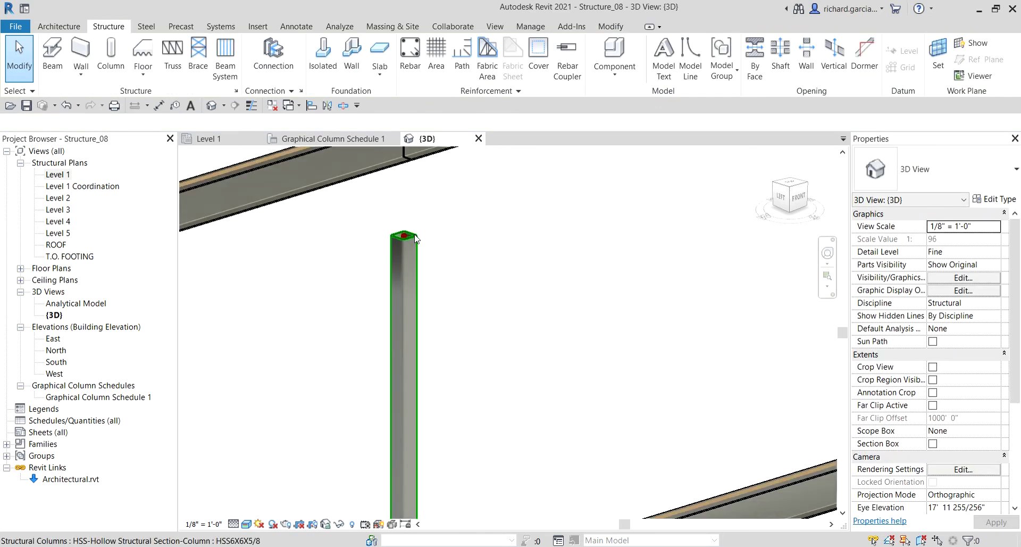
click(415, 237)
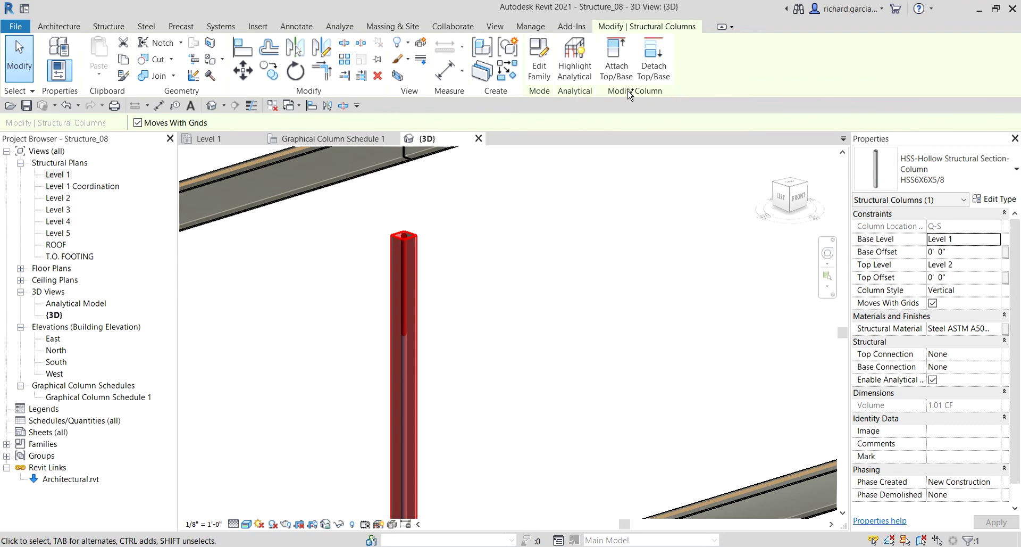
key(ctrl)
click(624, 67)
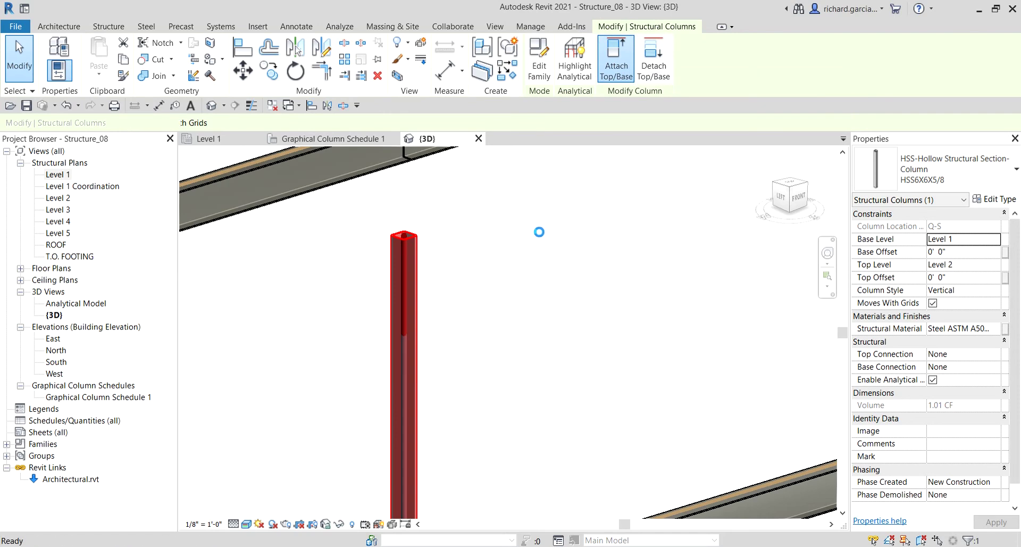
scroll(539, 232, down, 3)
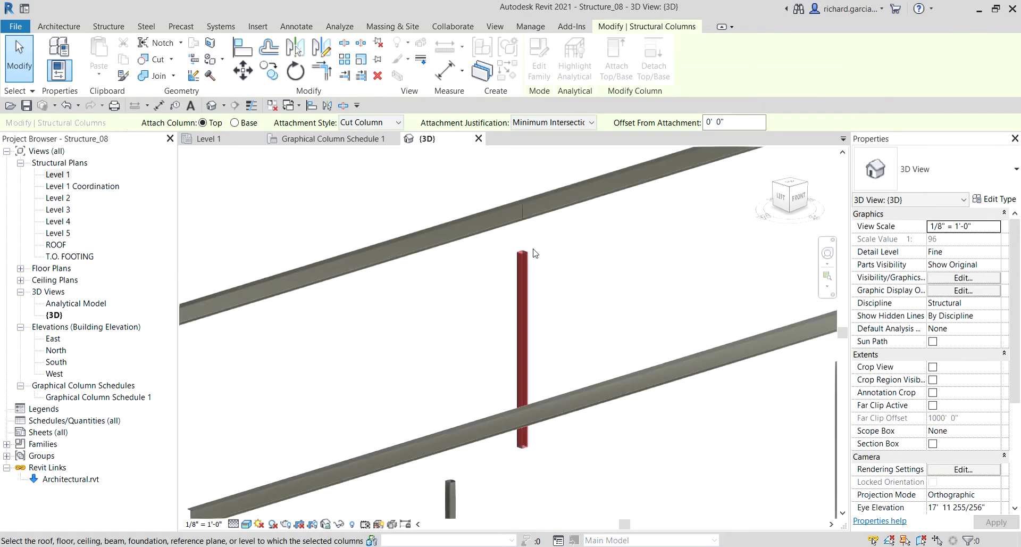
click(505, 229)
scroll(524, 229, up, 3)
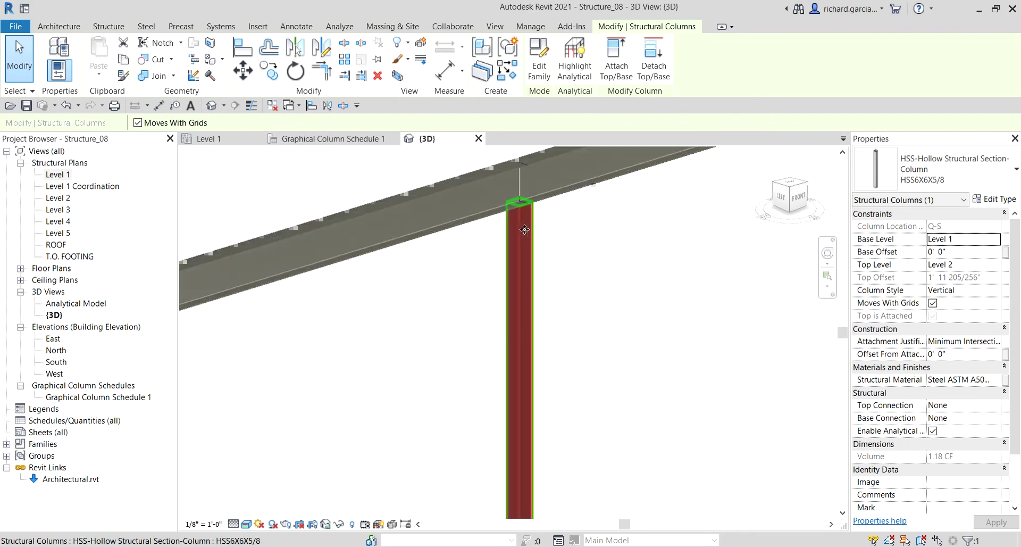
scroll(524, 230, down, 5)
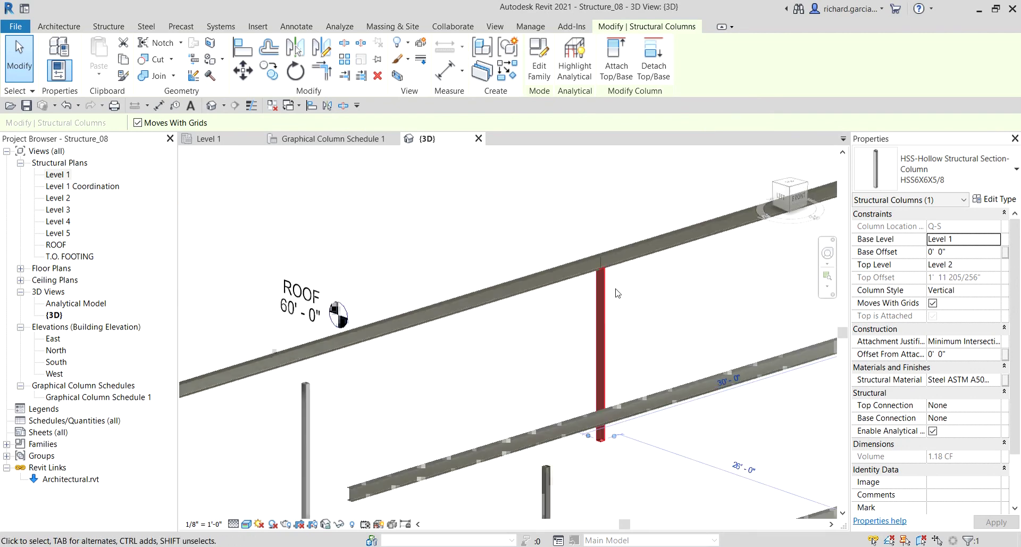
- Attach the top of the vertical column at O-S to the W12X26 beam above it
scroll(608, 262, down, 2)
scroll(489, 268, up, 5)
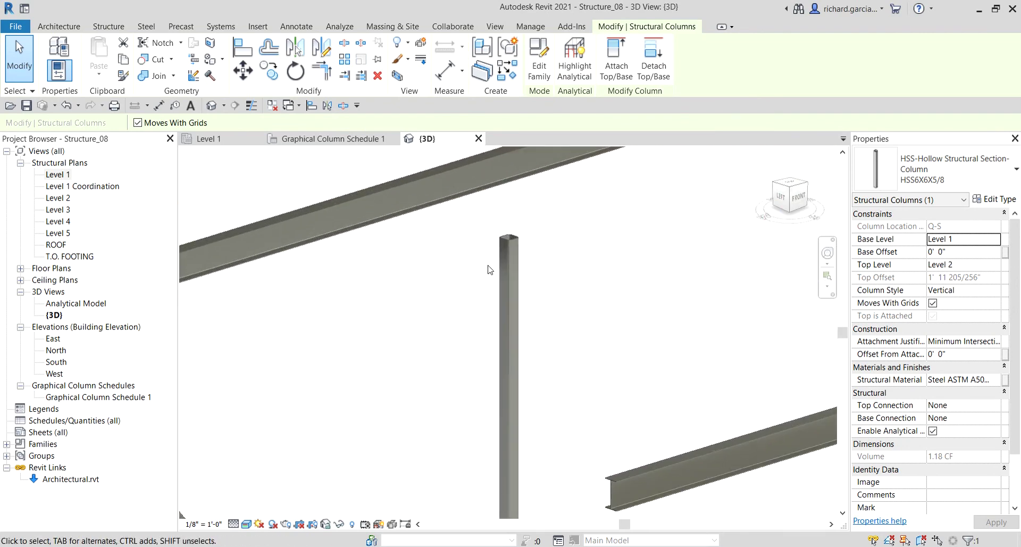
click(517, 246)
click(625, 63)
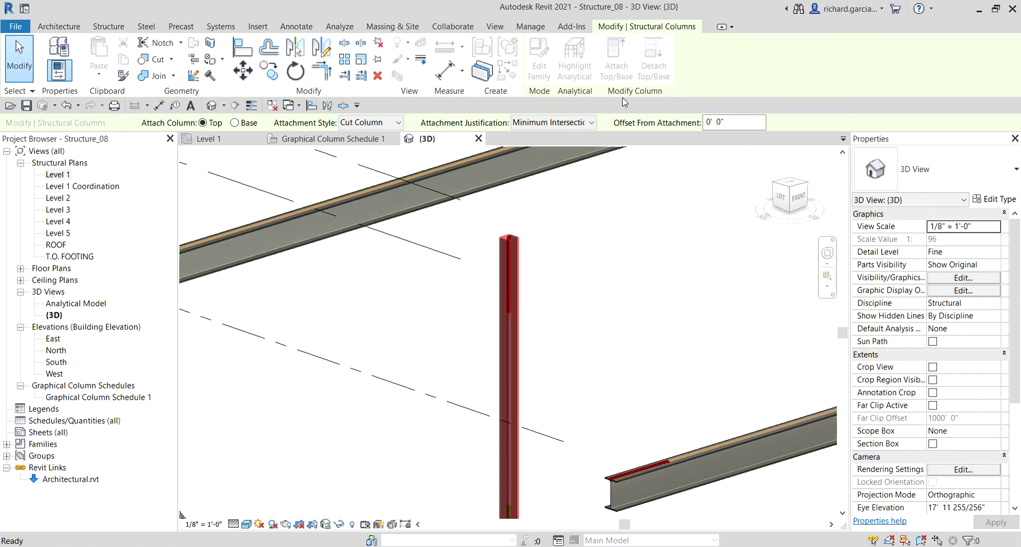
click(536, 184)
scroll(563, 315, down, 3)
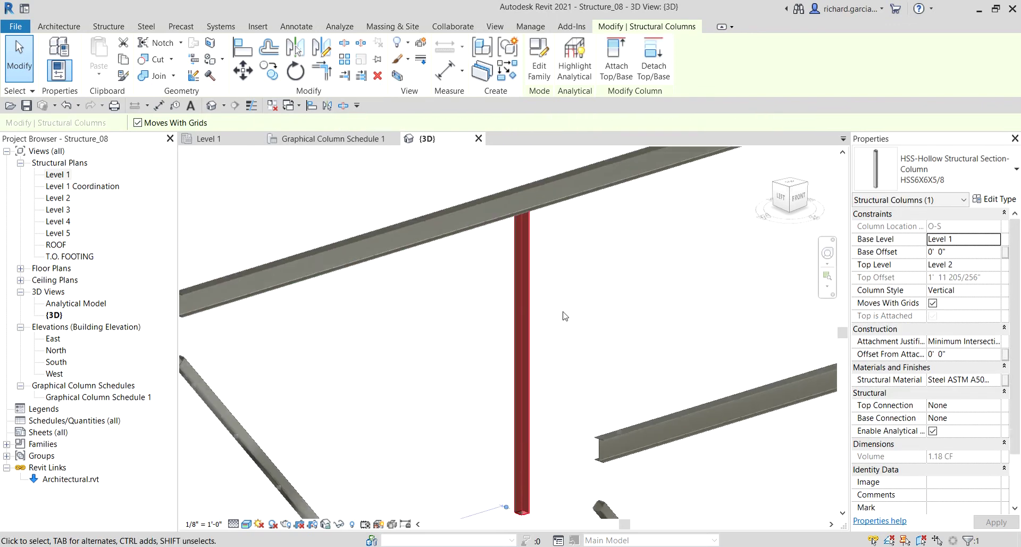
- Attach the top of the end column at R-S to the W12X26 beam on grid S
click(714, 457)
middle_drag(713, 458, 525, 359)
scroll(525, 359, down, 2)
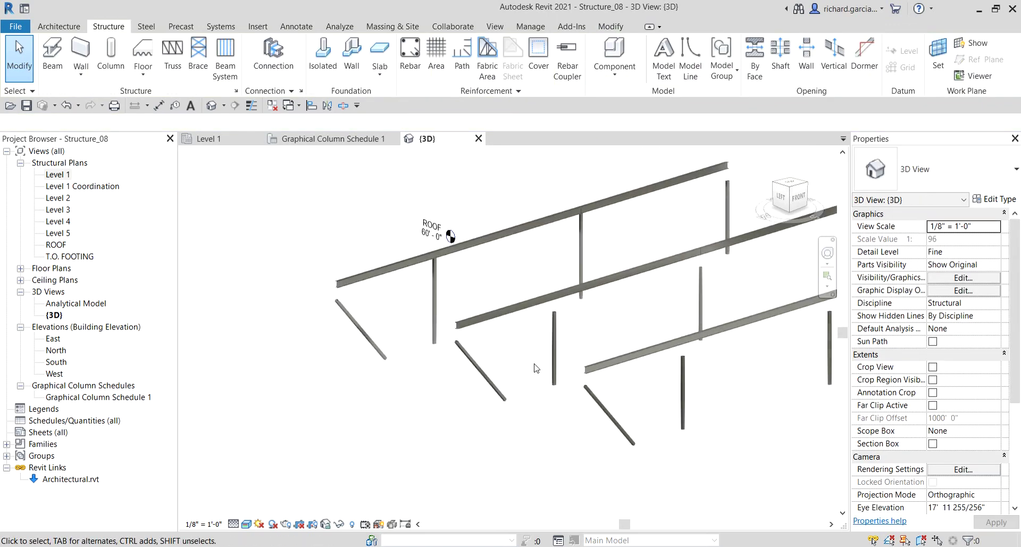
middle_drag(649, 396, 599, 394)
click(668, 173)
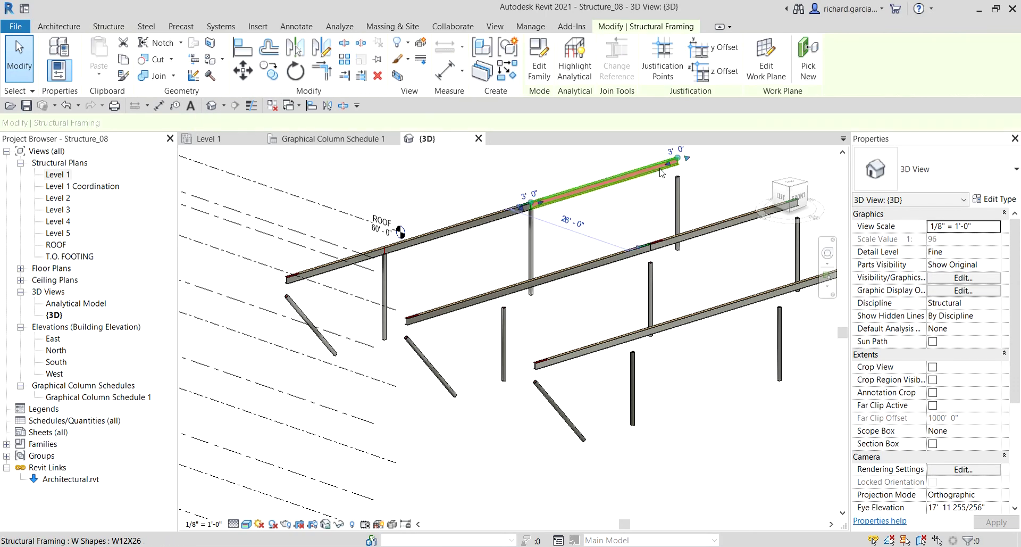
key(Escape)
click(679, 186)
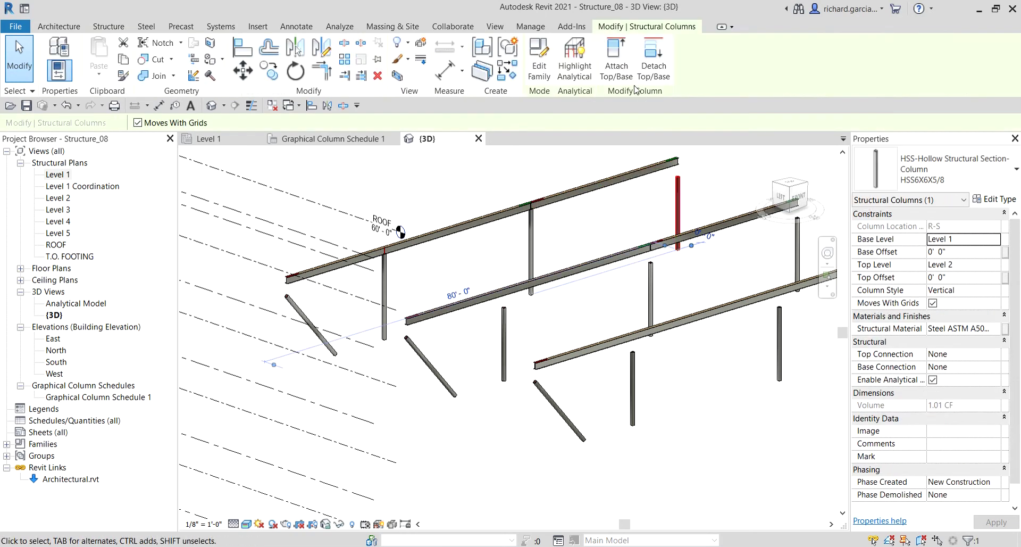
click(616, 59)
click(660, 180)
- Attach the tops of the columns at Q-T and O-T to the W12X26 beam on grid T
click(651, 298)
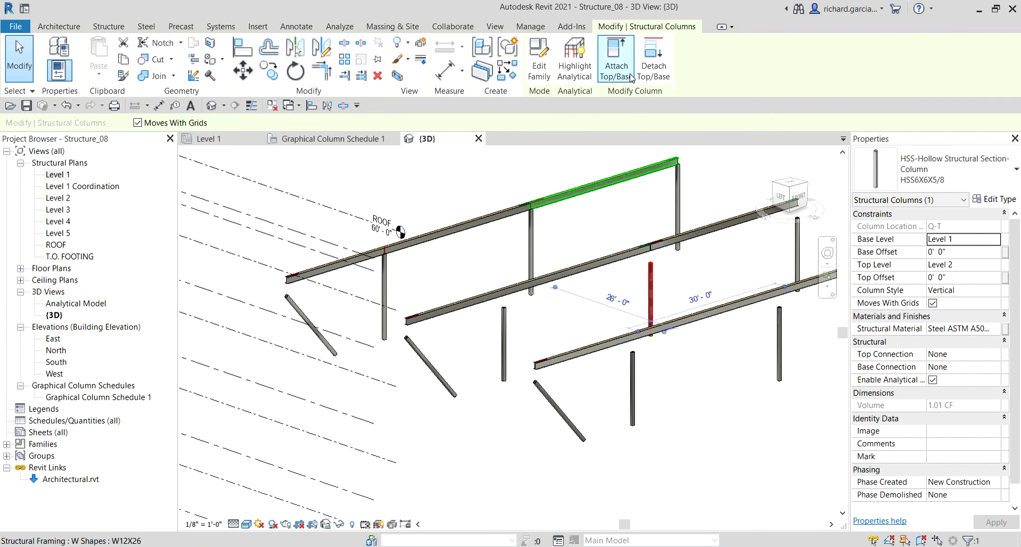
click(616, 59)
click(624, 267)
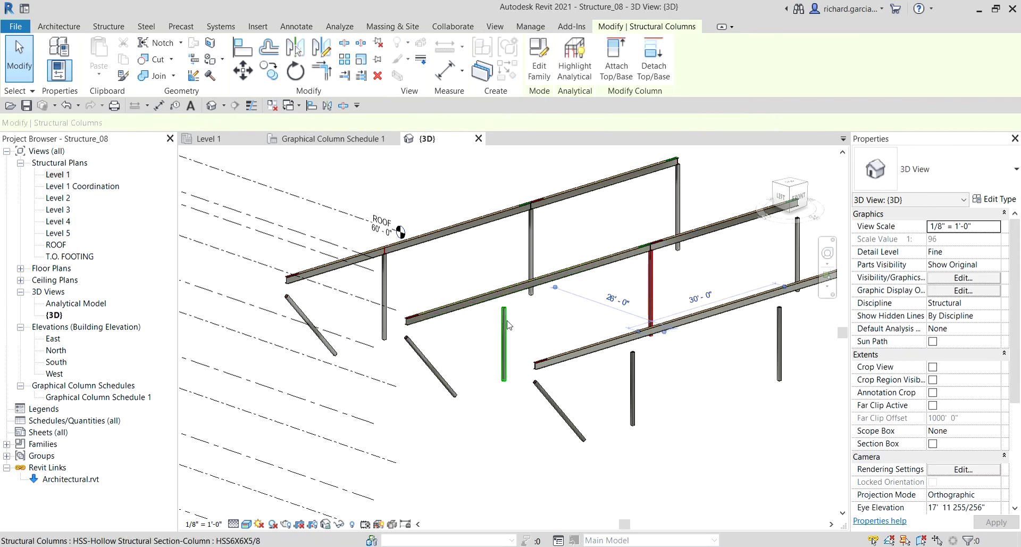
click(504, 340)
click(616, 69)
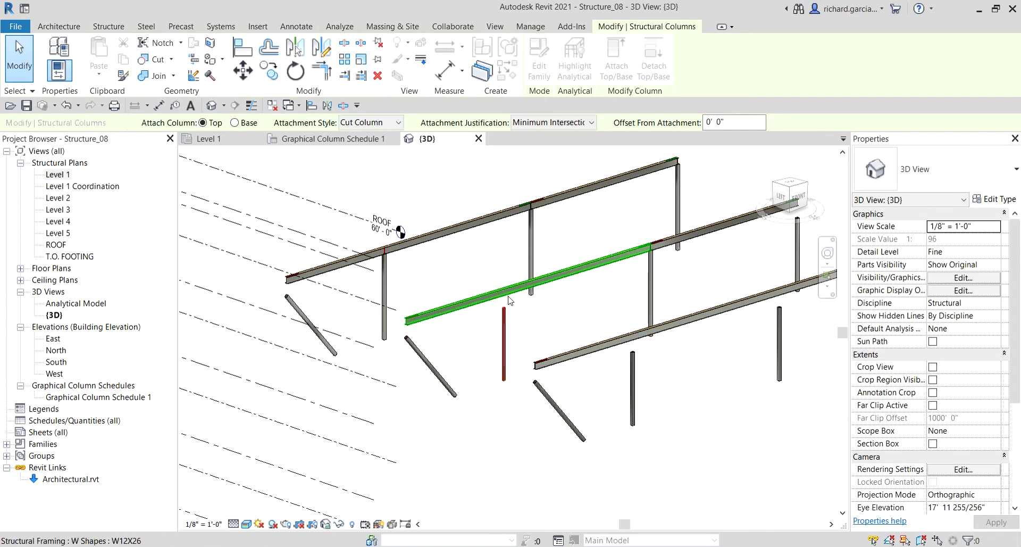
click(621, 256)
- Attach the tops of the columns at O-U and Q-U to the long W12X26 beam on grid U
click(633, 378)
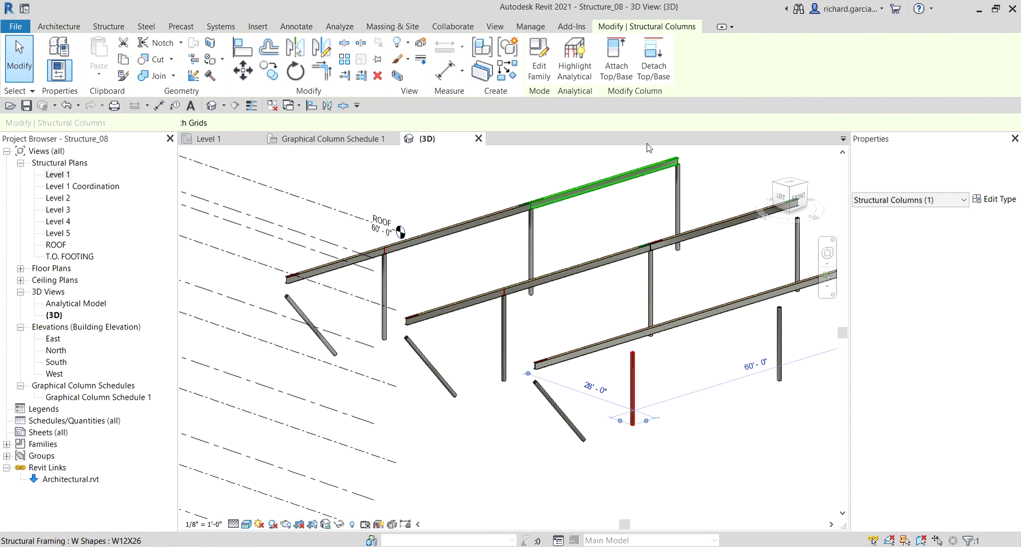
click(616, 63)
click(619, 349)
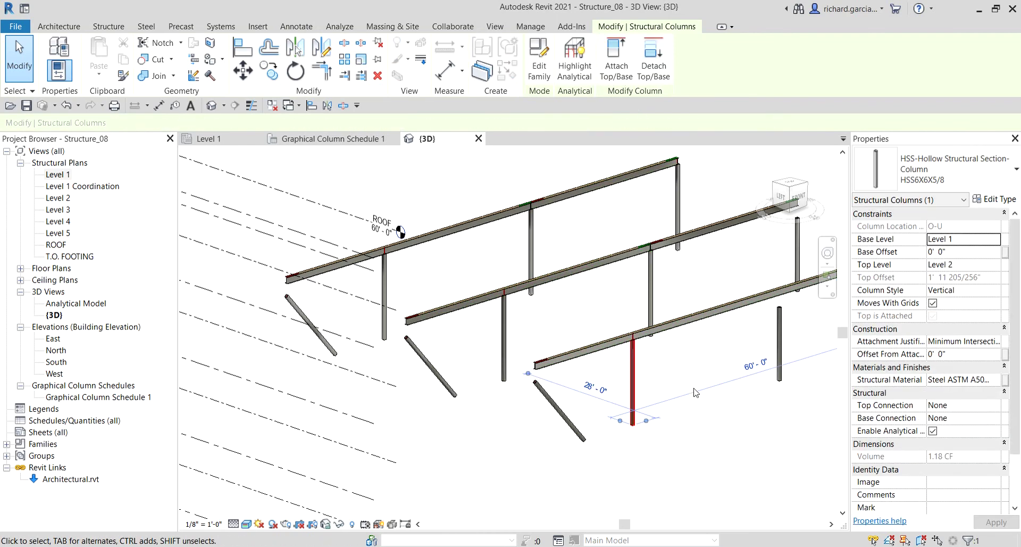
middle_drag(780, 397, 636, 398)
click(636, 398)
scroll(654, 322, up, 1)
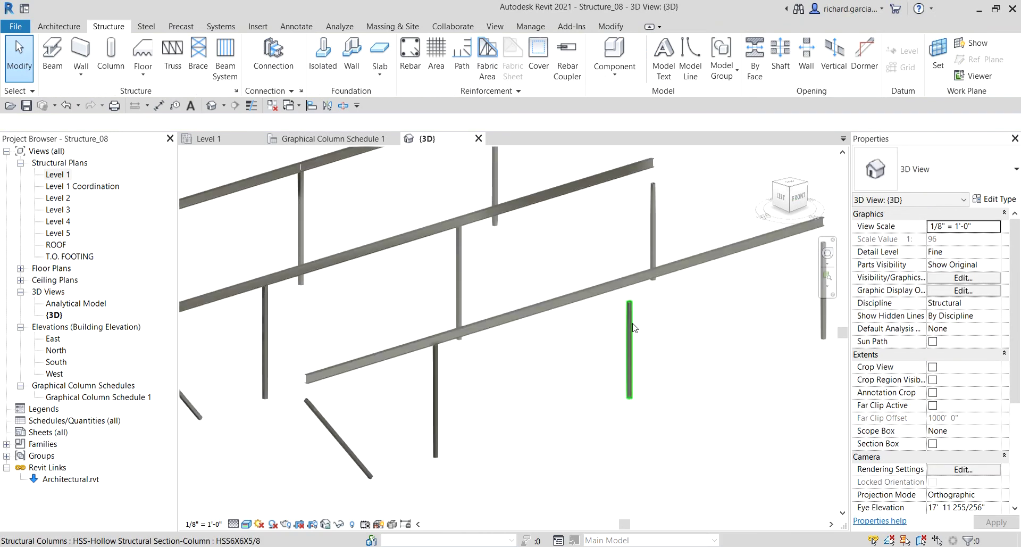
click(631, 326)
click(632, 314)
click(617, 63)
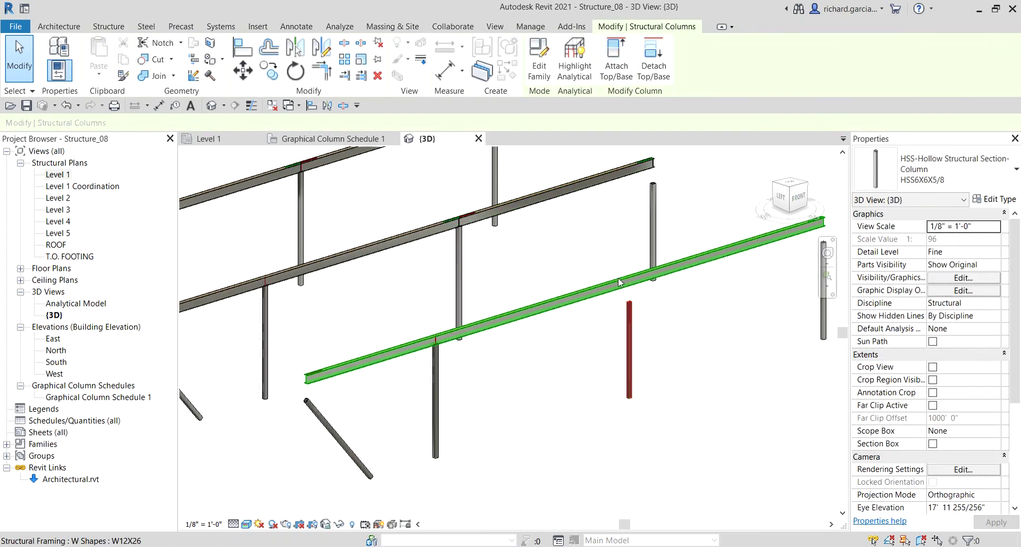
click(623, 290)
- Attach the tops of the end columns at R-U and R-T to the W12X26 beams above them
middle_drag(821, 259, 690, 334)
click(691, 333)
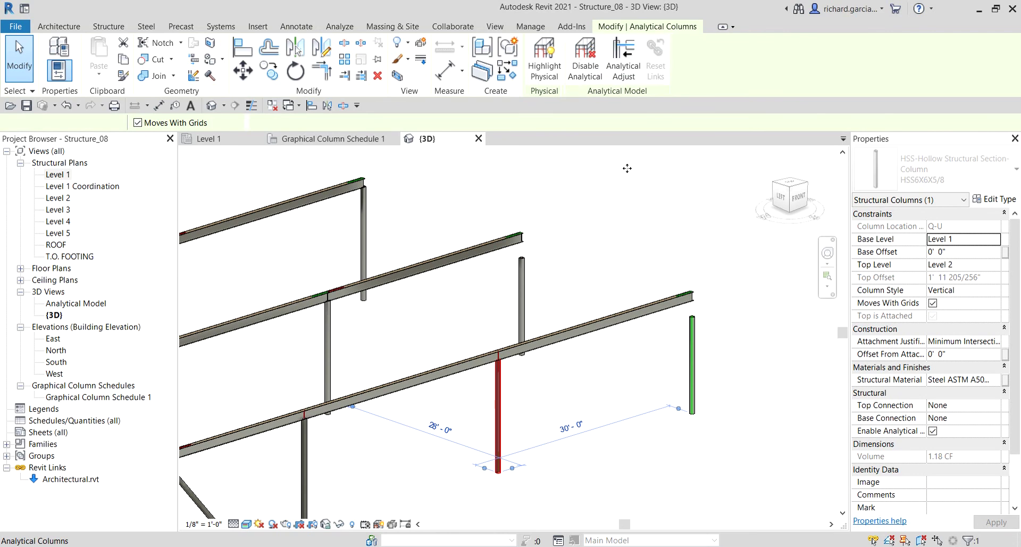
click(647, 235)
click(693, 350)
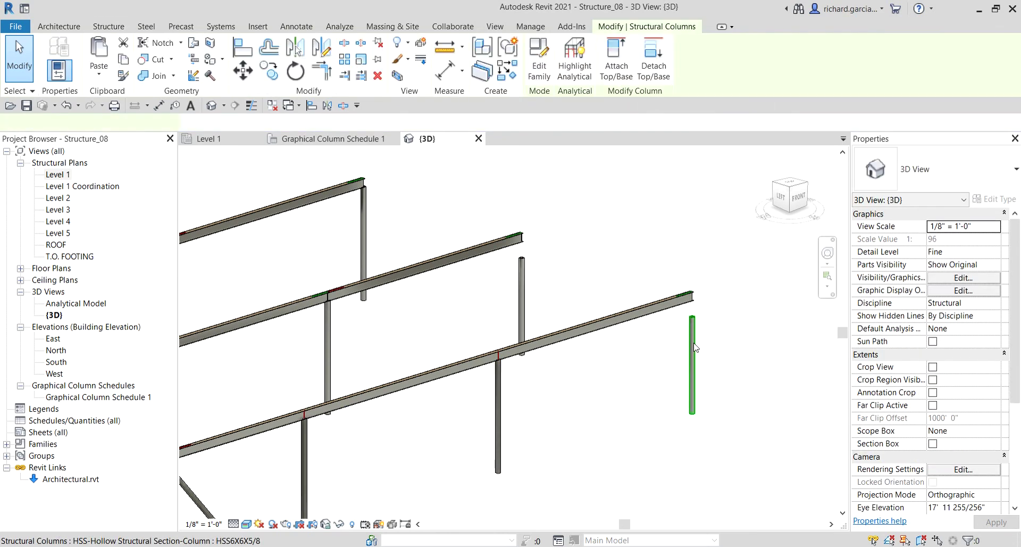
click(621, 64)
click(585, 328)
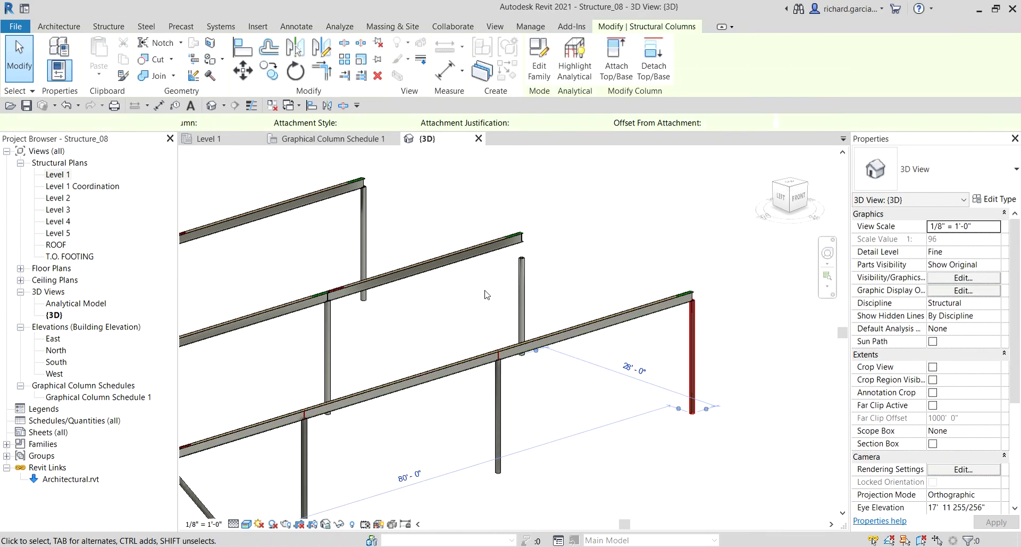
click(519, 273)
click(616, 59)
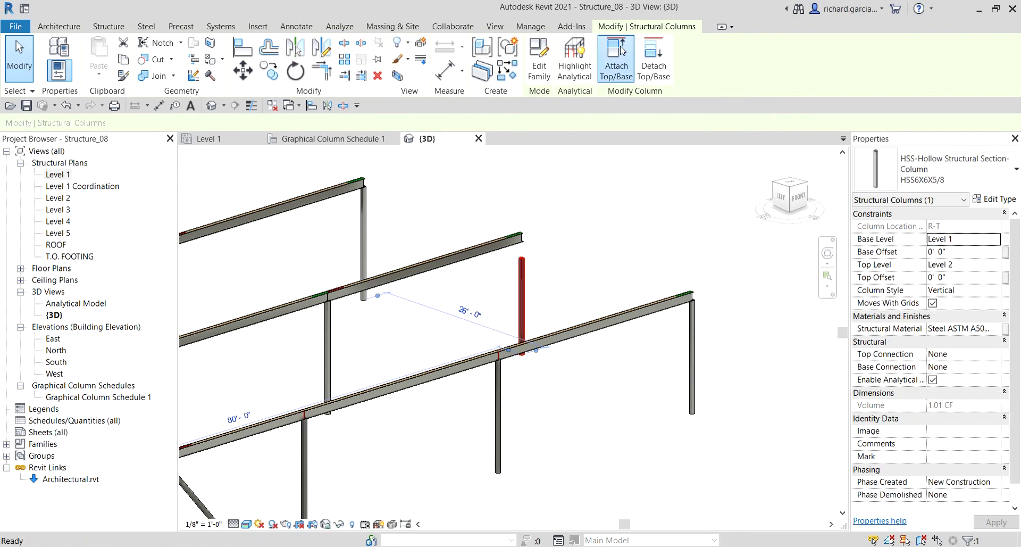
click(501, 254)
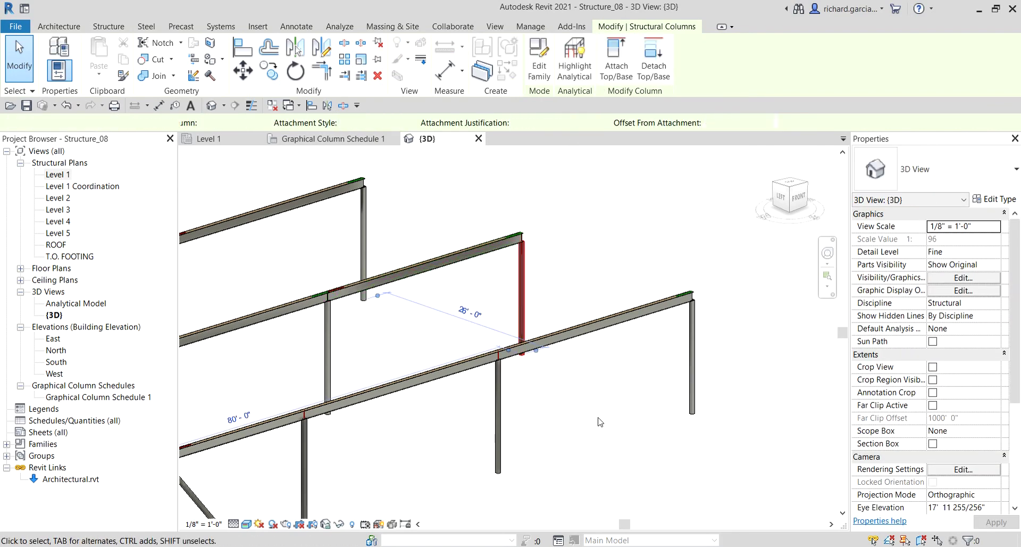
- Tile the open 3D, Level 1 and Graphical Column Schedule 1 views side by side
scroll(482, 439, up, 5)
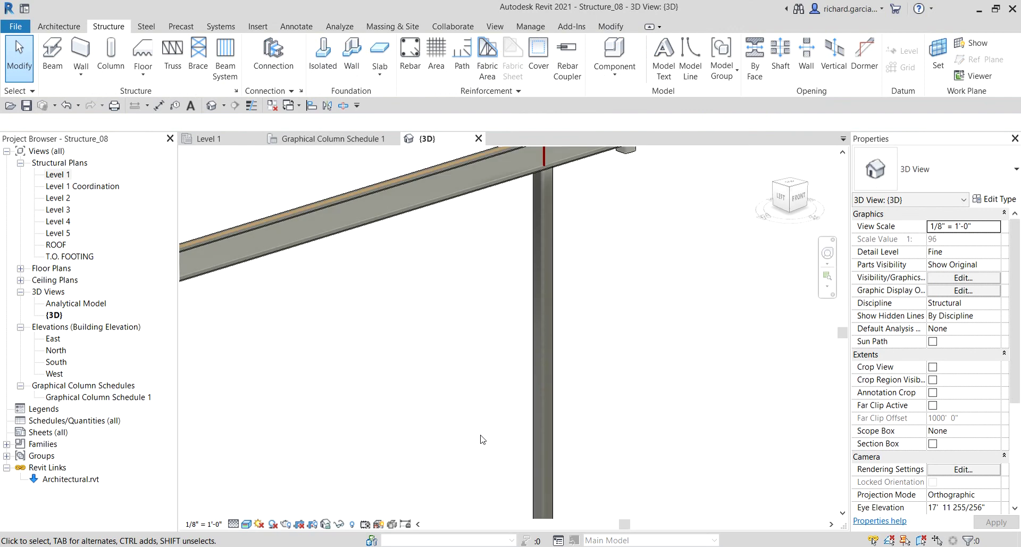
scroll(482, 439, down, 6)
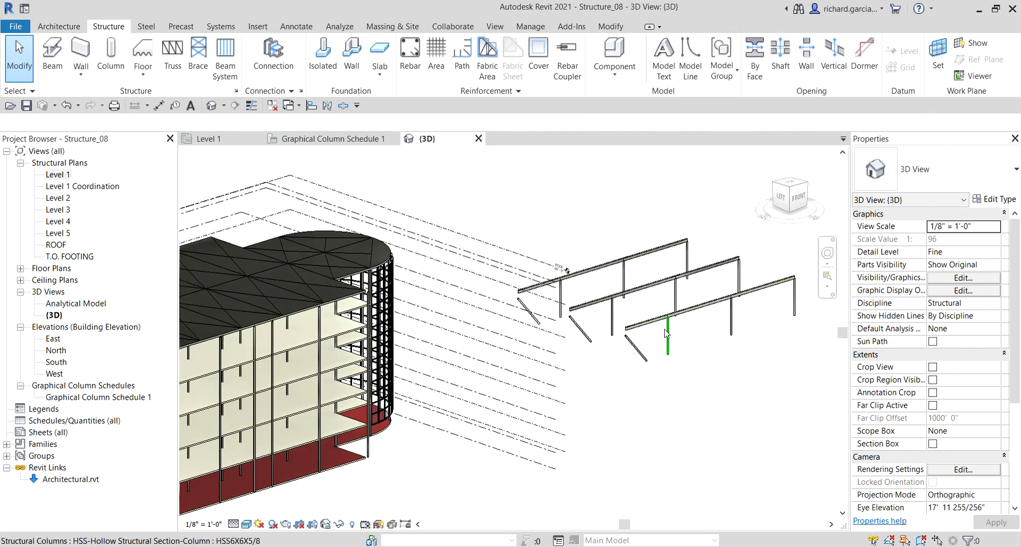
middle_drag(768, 375, 683, 408)
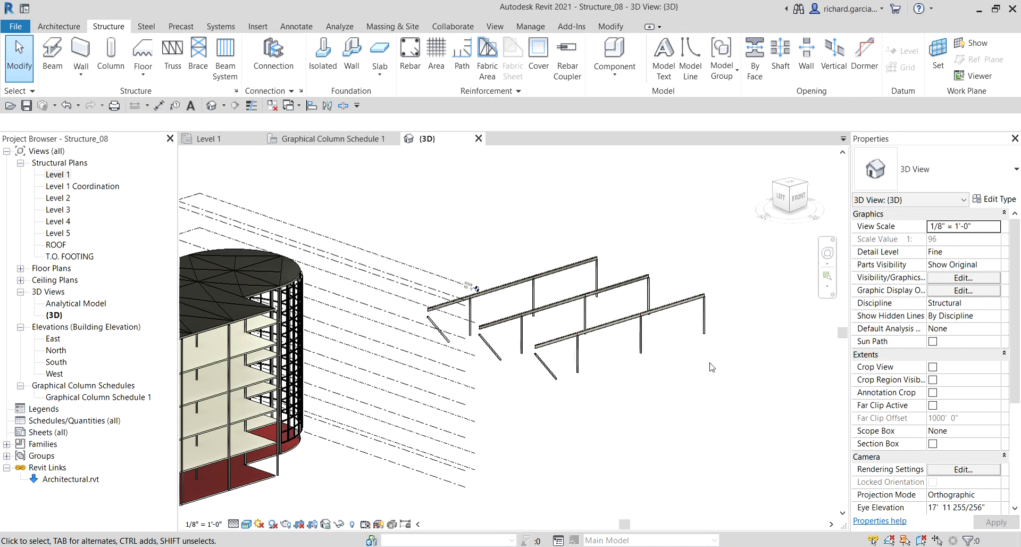
key(w)
key(t)
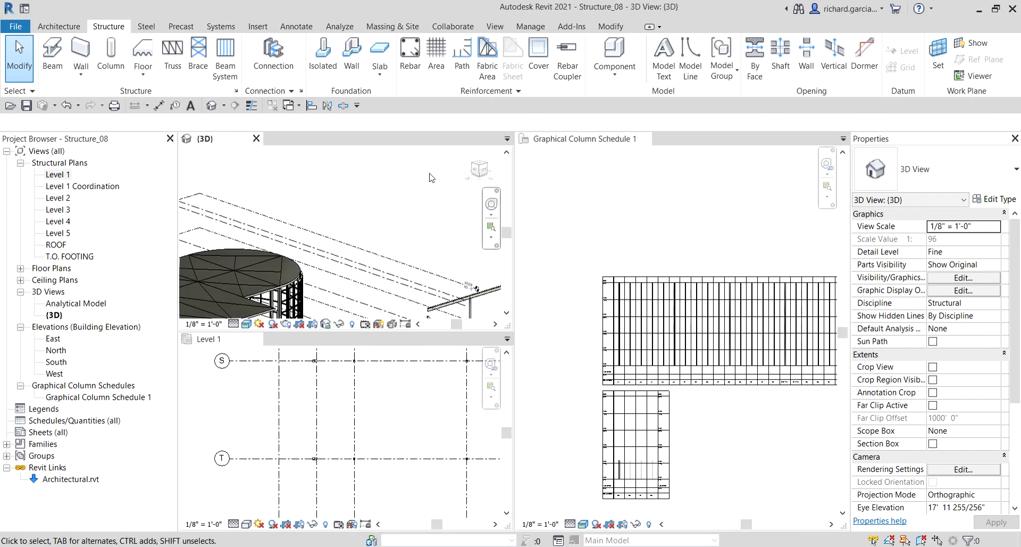
- Zoom all tiled views to fit so each shows its full contents
scroll(425, 191, down, 5)
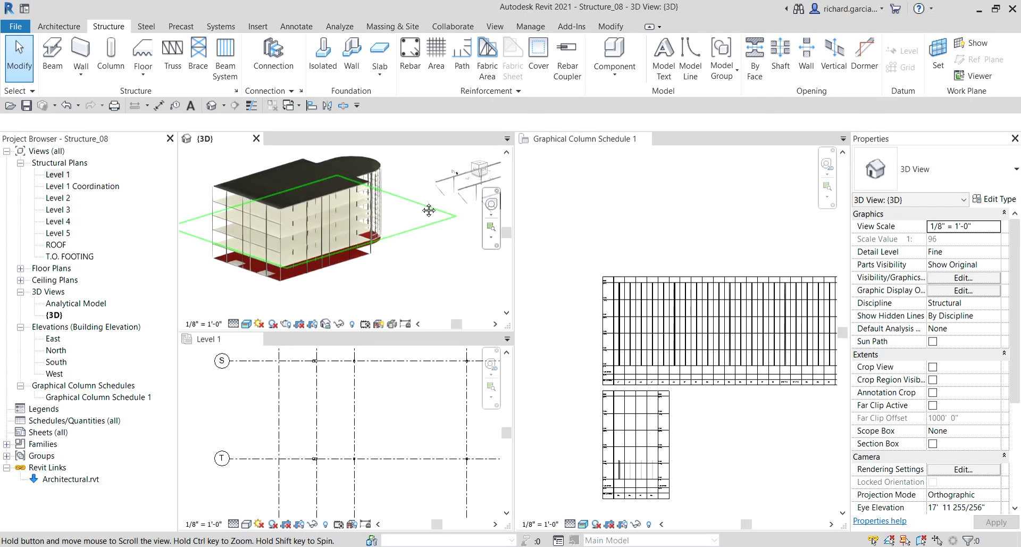
click(718, 445)
scroll(718, 446, down, 2)
middle_drag(749, 442, 652, 369)
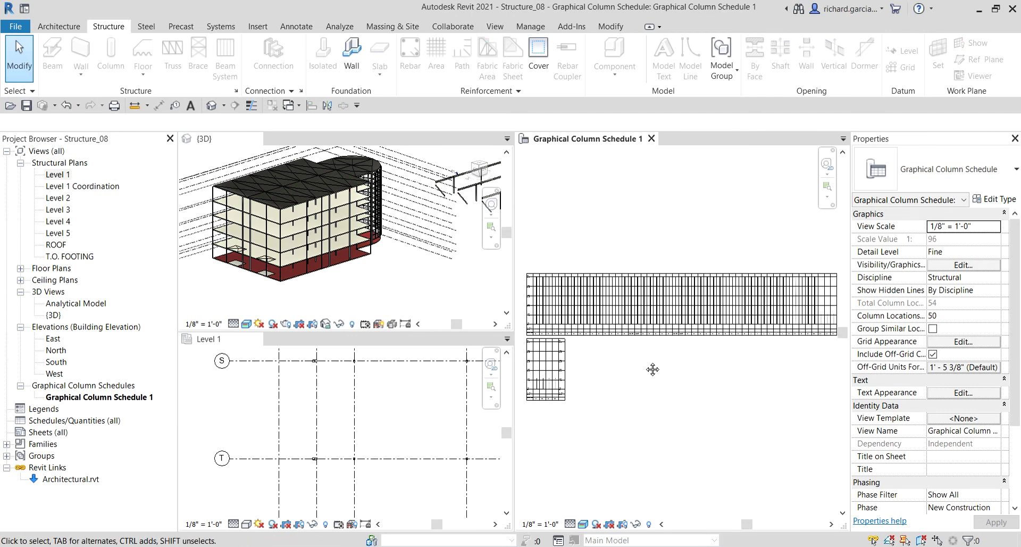
scroll(652, 369, down, 1)
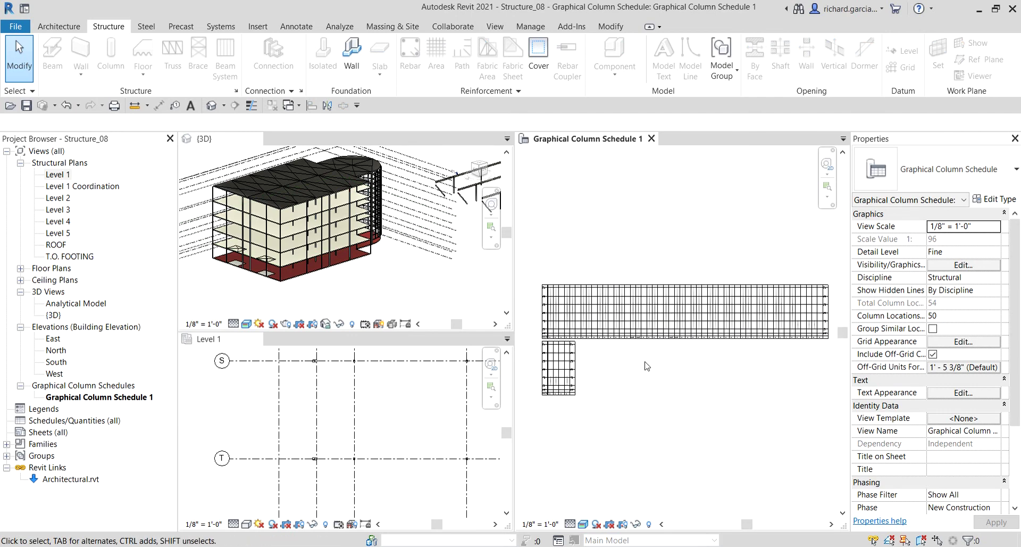
click(437, 287)
middle_drag(427, 293, 275, 312)
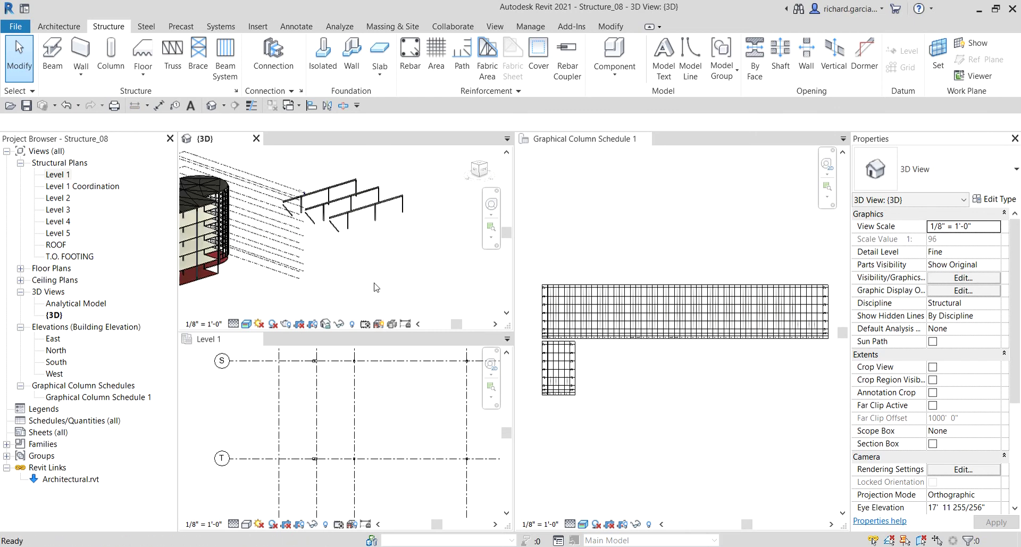
key(z)
key(a)
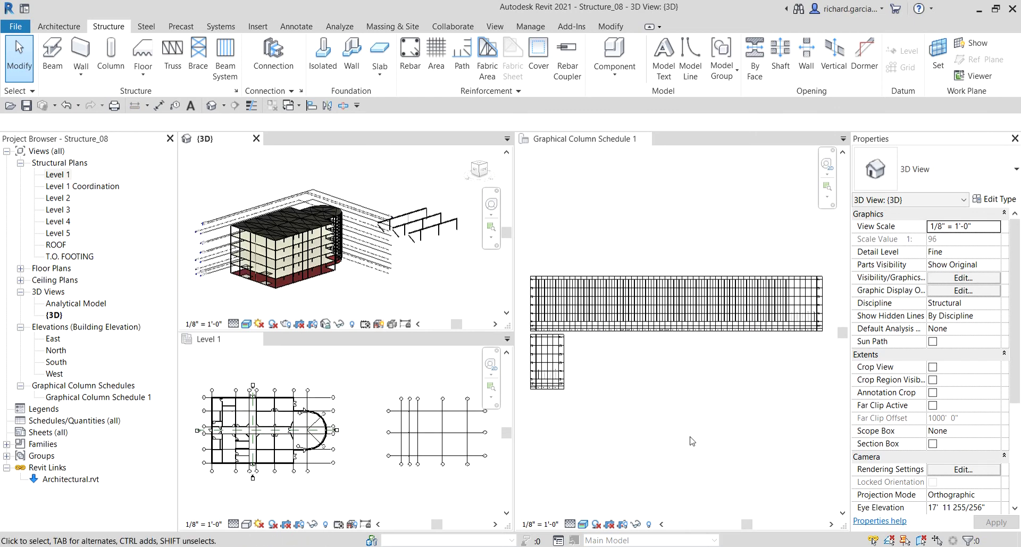